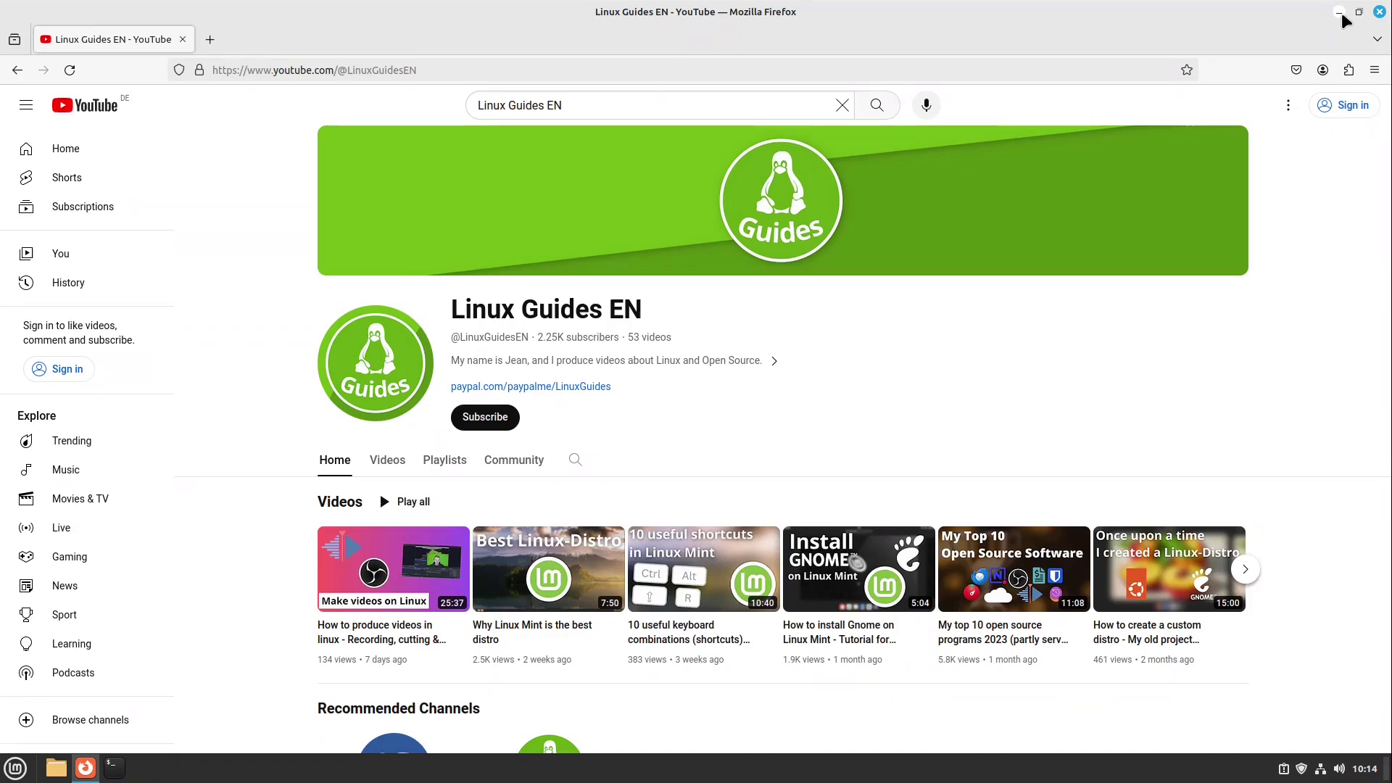
- Minimize the Firefox window showing the Linux Guides EN channel to reveal the desktop
{"action": "left_click", "coordinate": [1339, 13]}
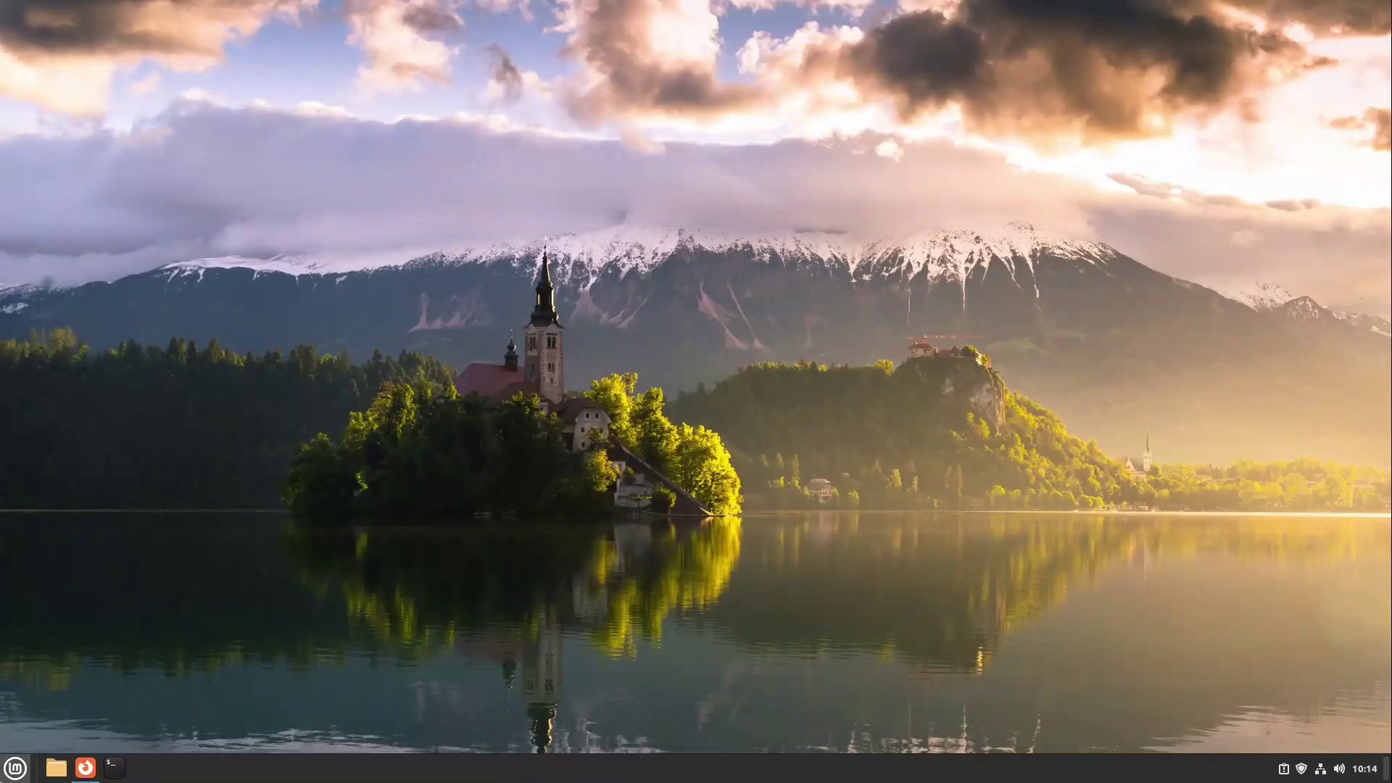
- Launch Disks via the menu search and view the 55 GB hard disk's Ext4 Partition 3
{"action": "left_click", "coordinate": [15, 768]}
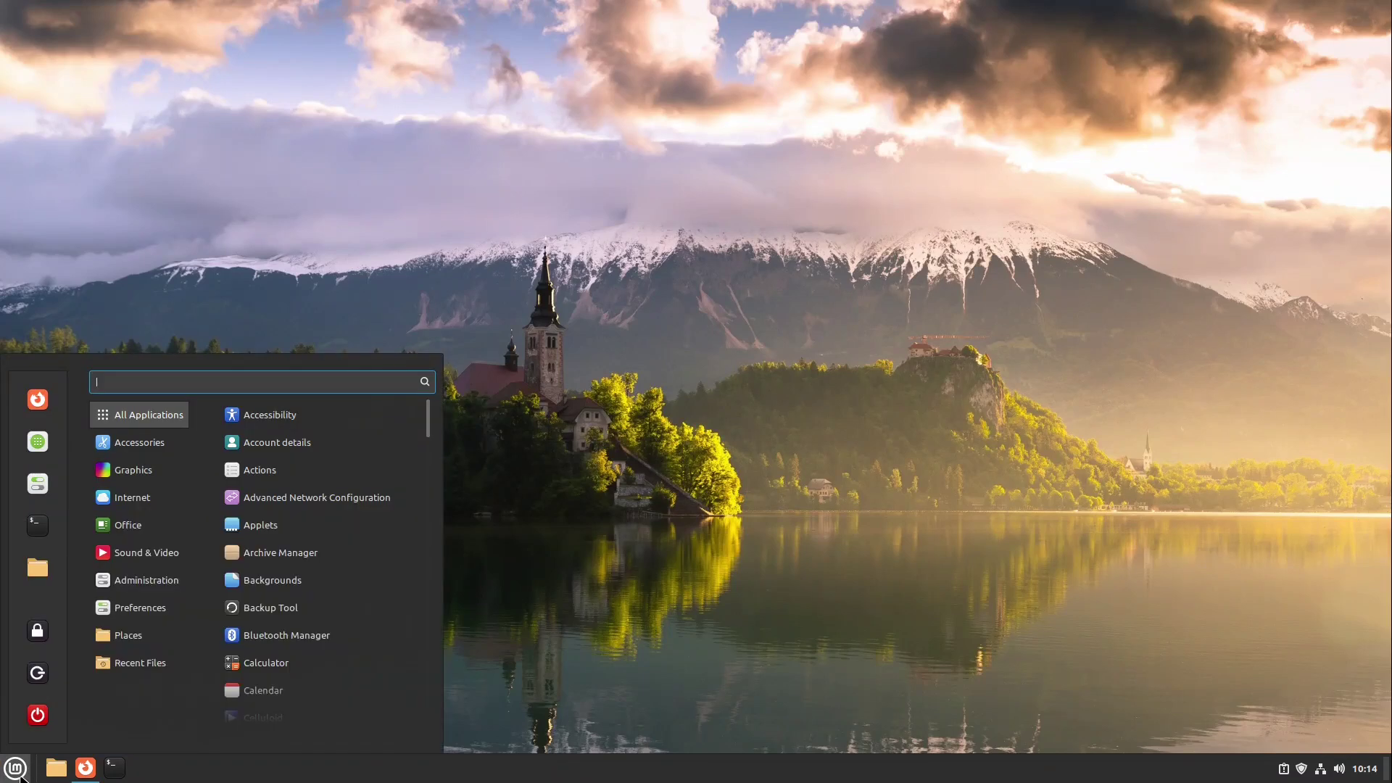
{"action": "type", "text": "disk"}
{"action": "key", "text": "Down"}
{"action": "key", "text": "Return"}
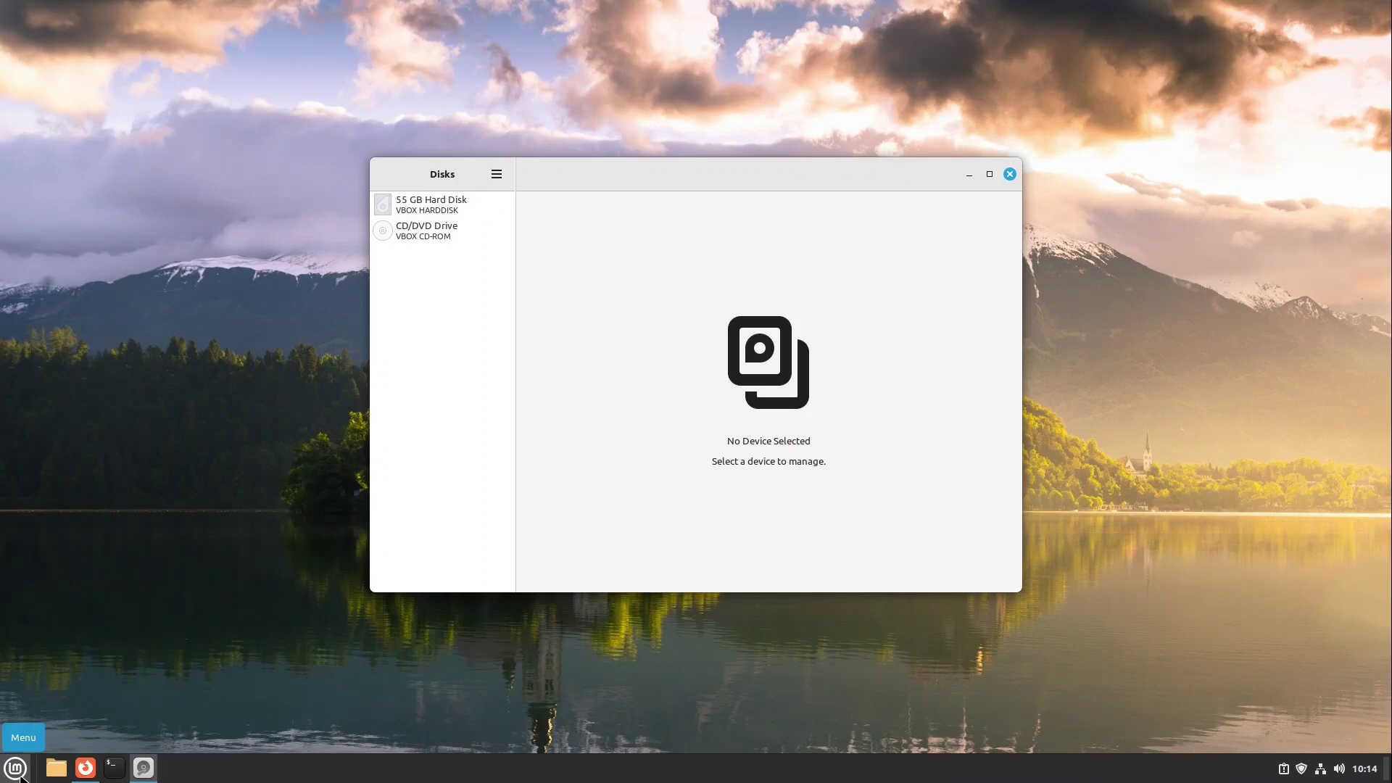
{"action": "left_click", "coordinate": [468, 211]}
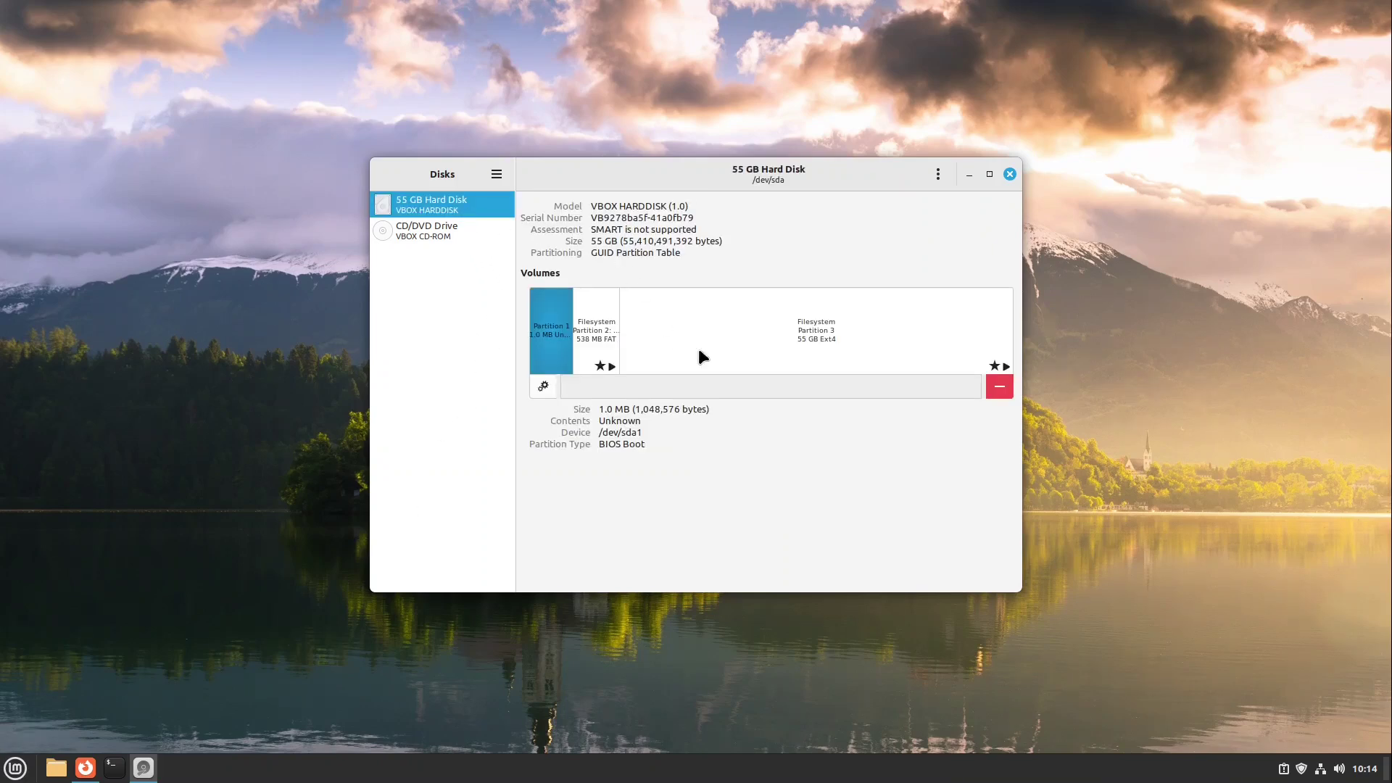
{"action": "left_click", "coordinate": [793, 337]}
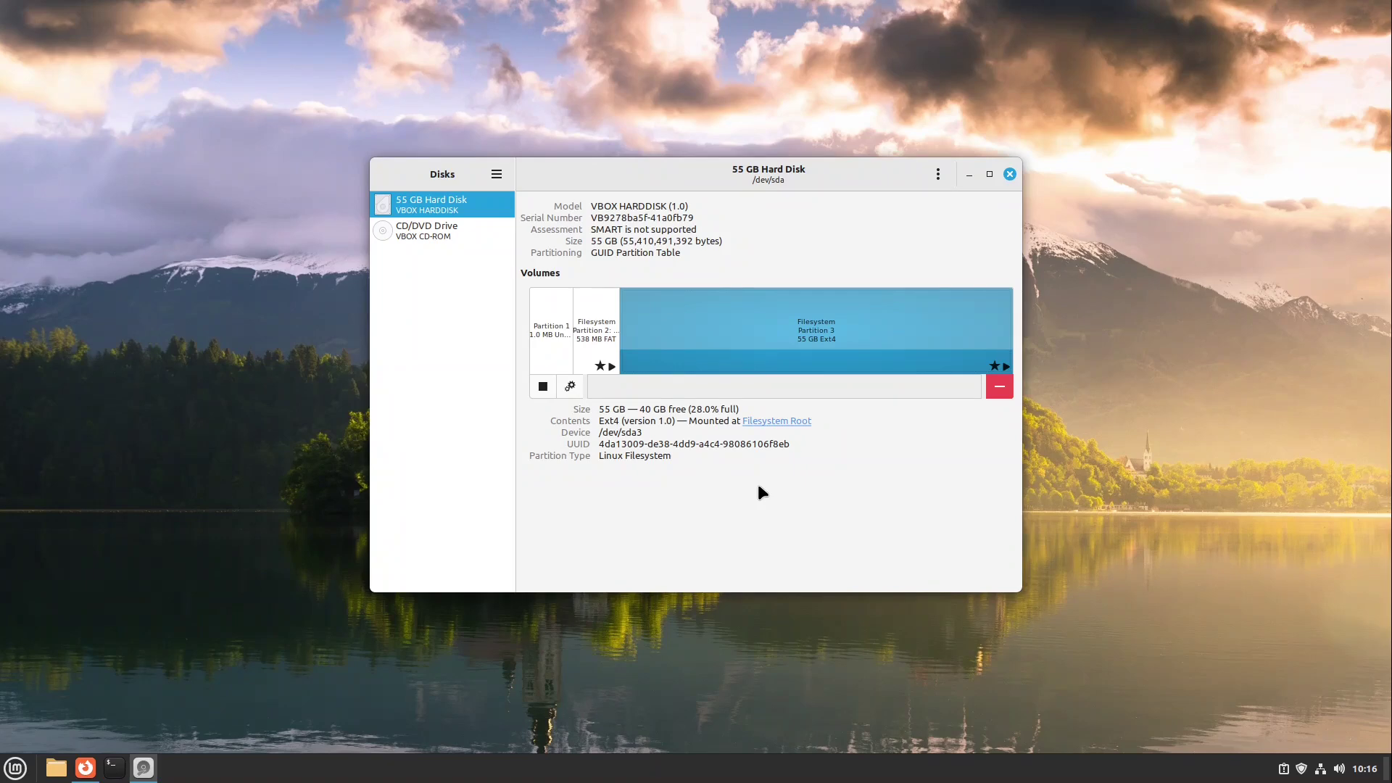
- Quit Disks, open and close USB Image Writer unused, then bring up the shutdown prompt
{"action": "key", "text": "ctrl+q"}
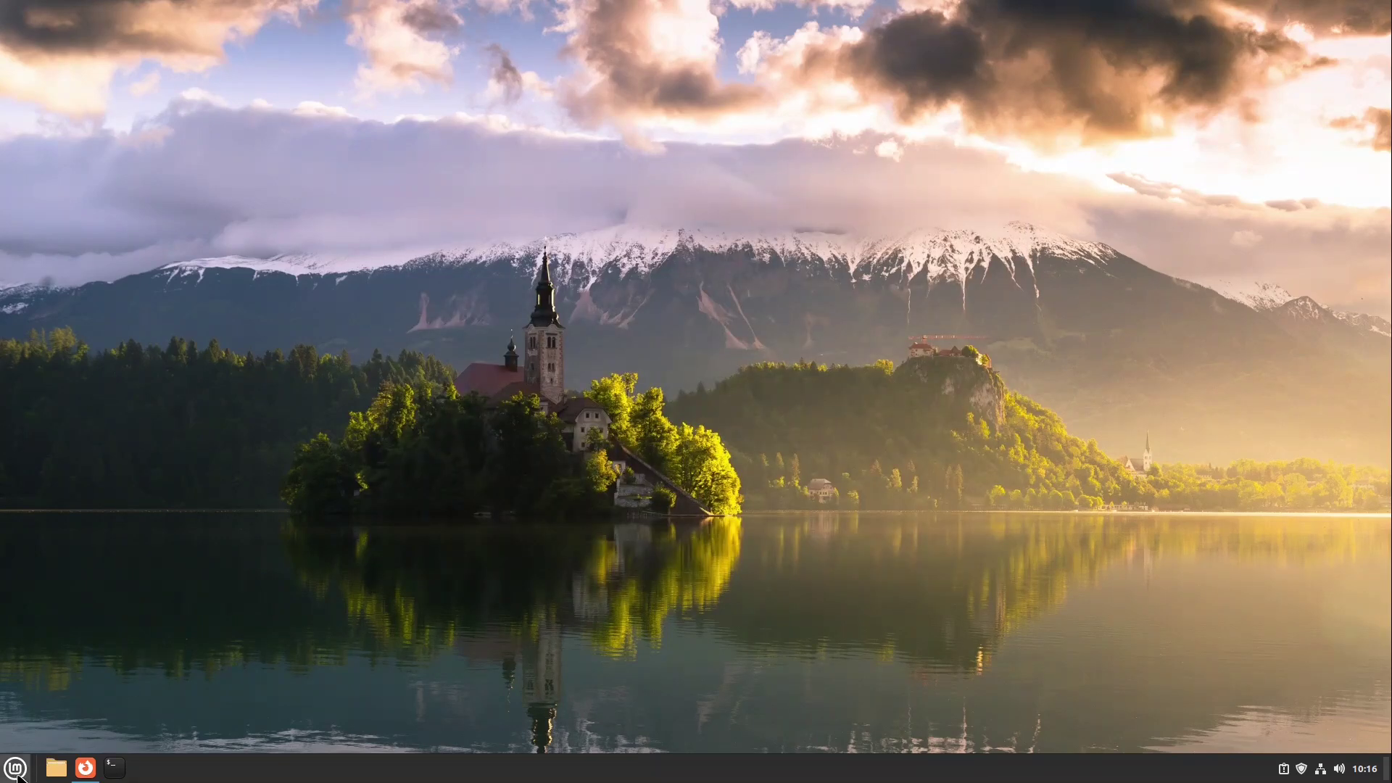
{"action": "left_click", "coordinate": [16, 770]}
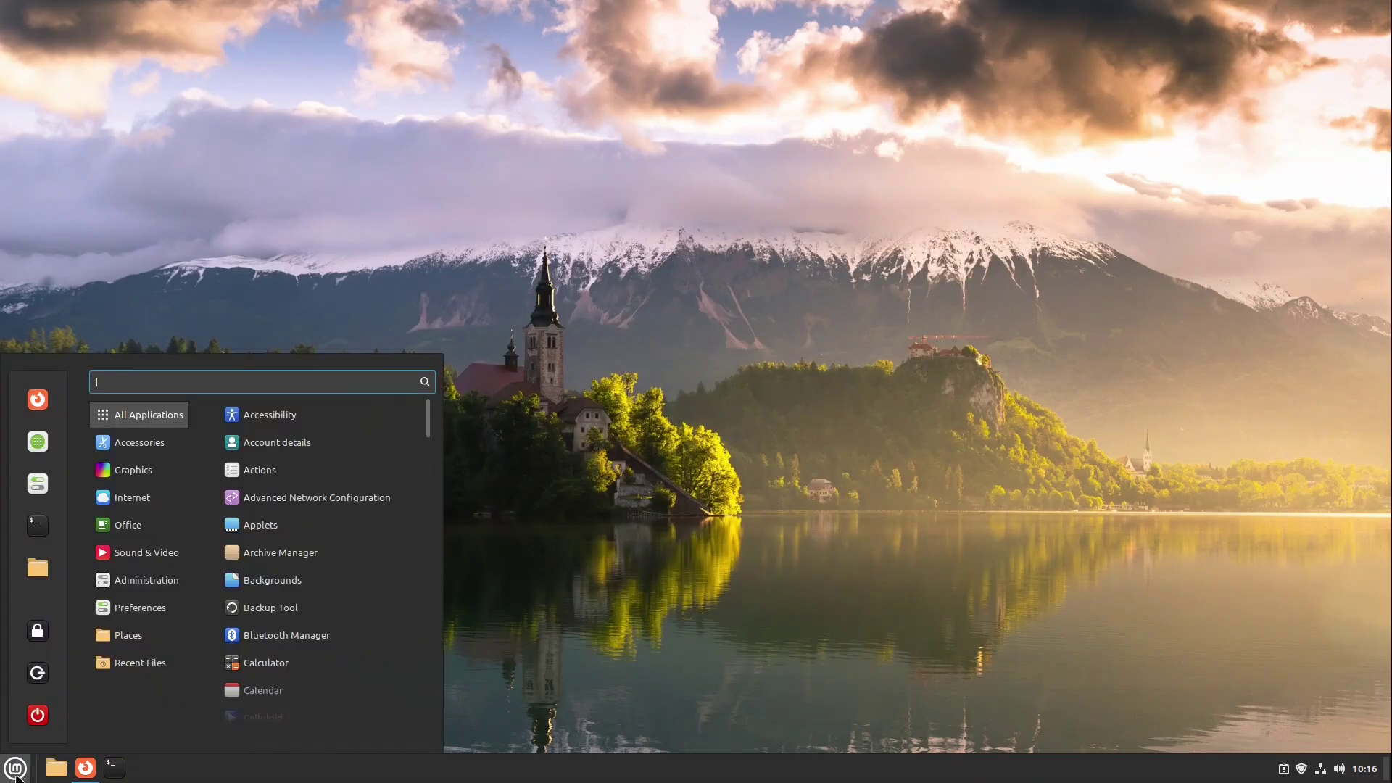
{"action": "type", "text": "usb"}
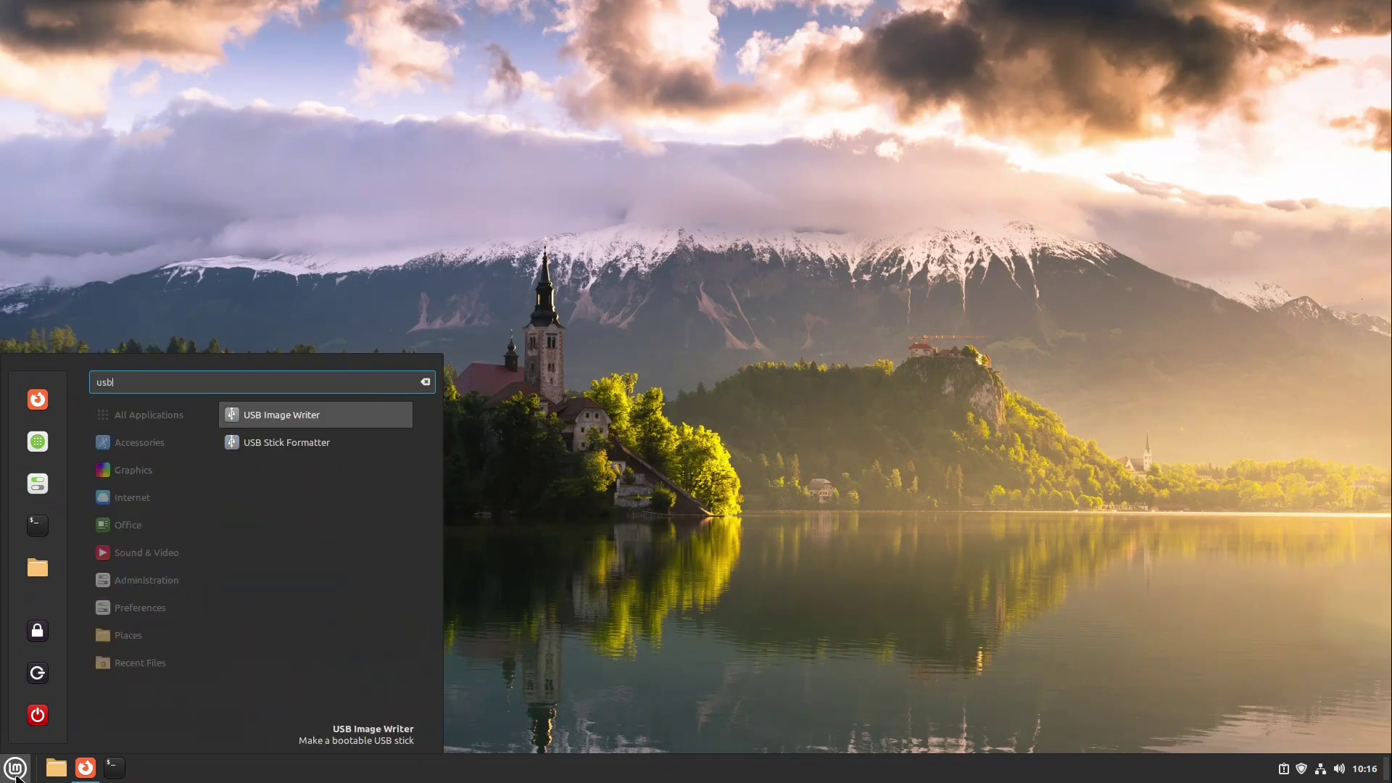
{"action": "key", "text": "Return"}
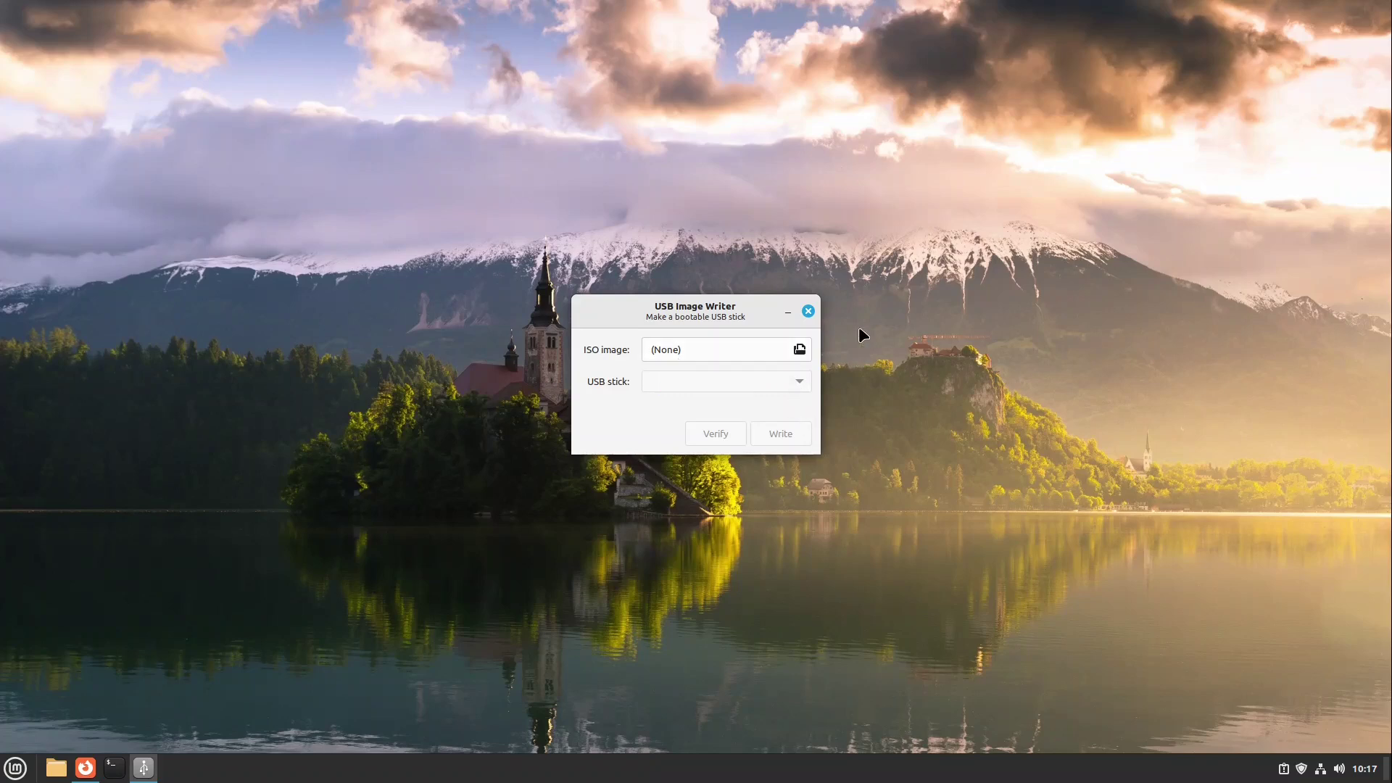
{"action": "left_click", "coordinate": [809, 312]}
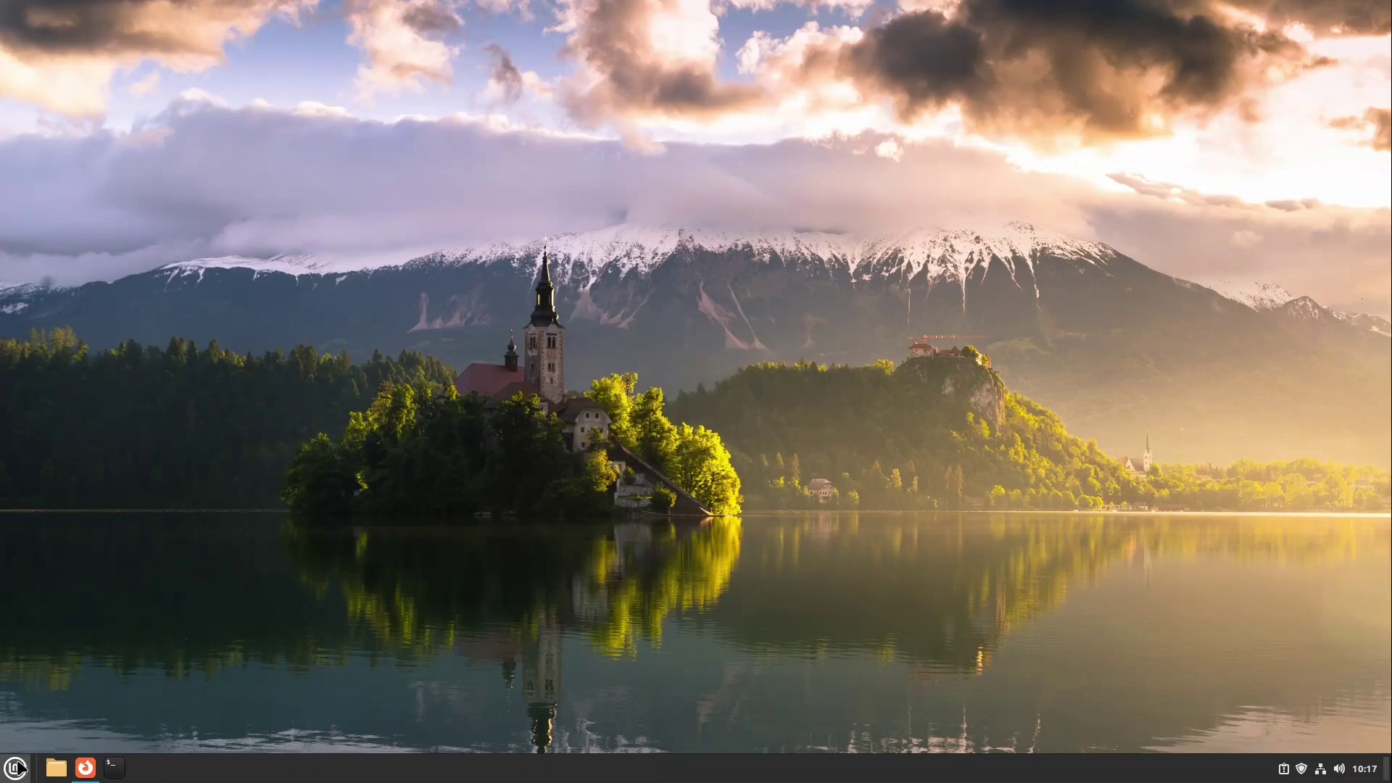
{"action": "left_click", "coordinate": [16, 768]}
{"action": "left_click", "coordinate": [37, 716]}
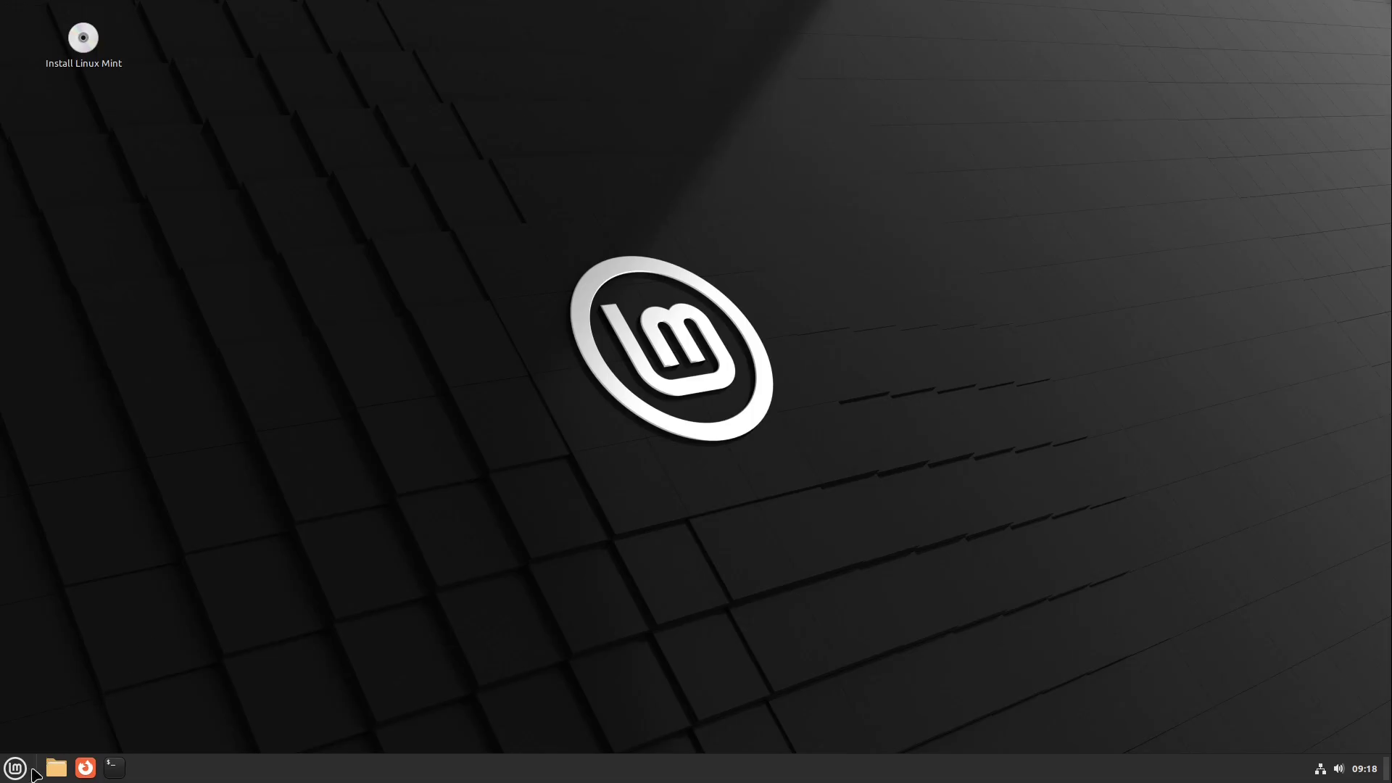
- Launch GParted from the menu search in the live session
{"action": "left_click", "coordinate": [17, 770]}
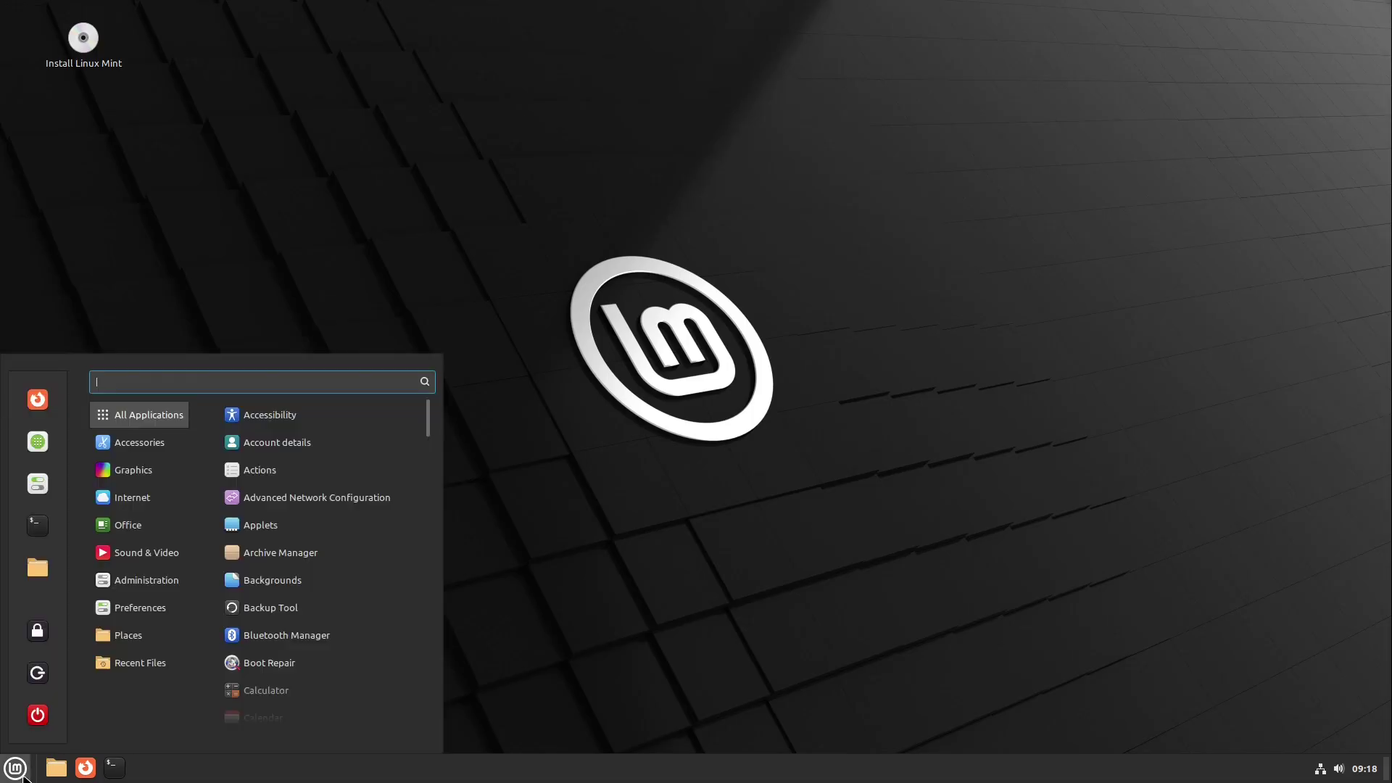
{"action": "type", "text": "disk"}
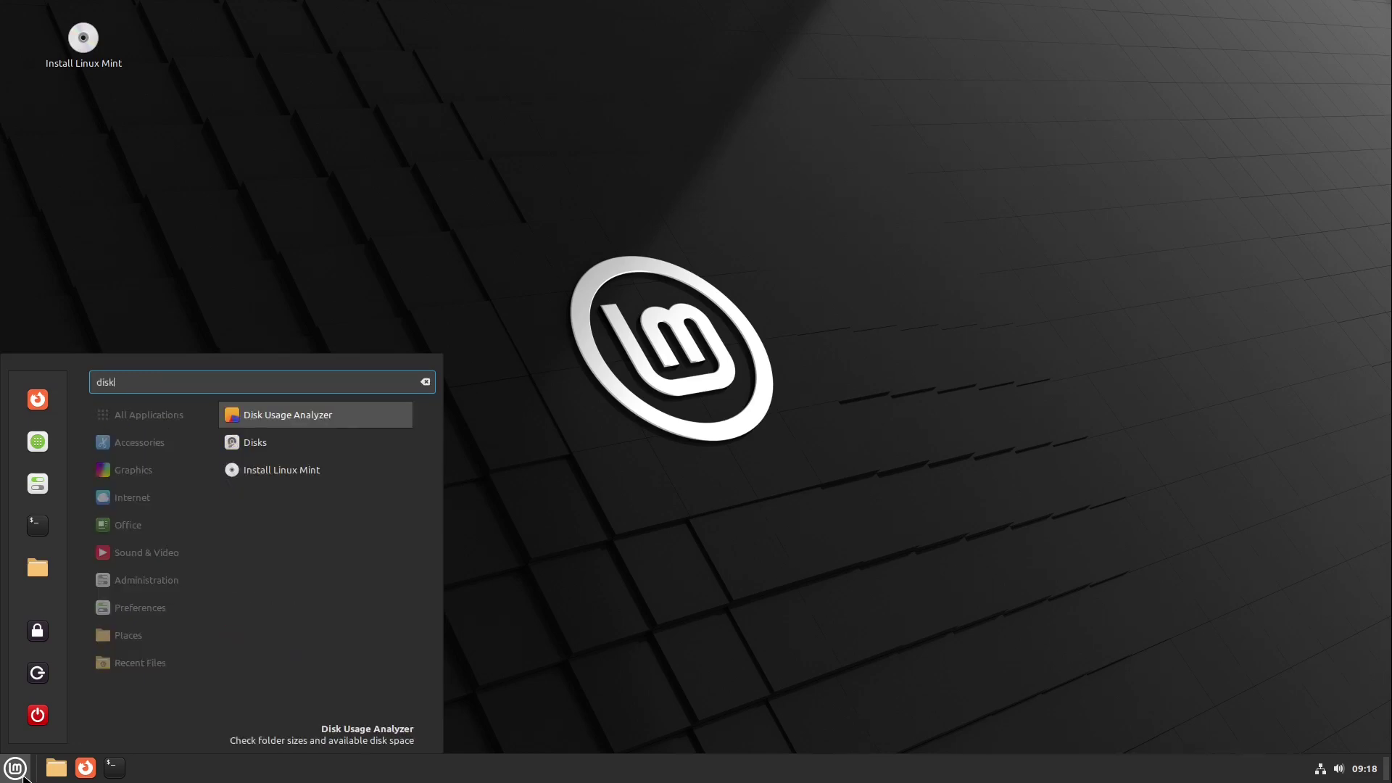
{"action": "key", "text": "BackSpace"}
{"action": "key", "text": "BackSpace"}
{"action": "key", "text": "BackSpace"}
{"action": "key", "text": "BackSpace"}
{"action": "type", "text": "gparted"}
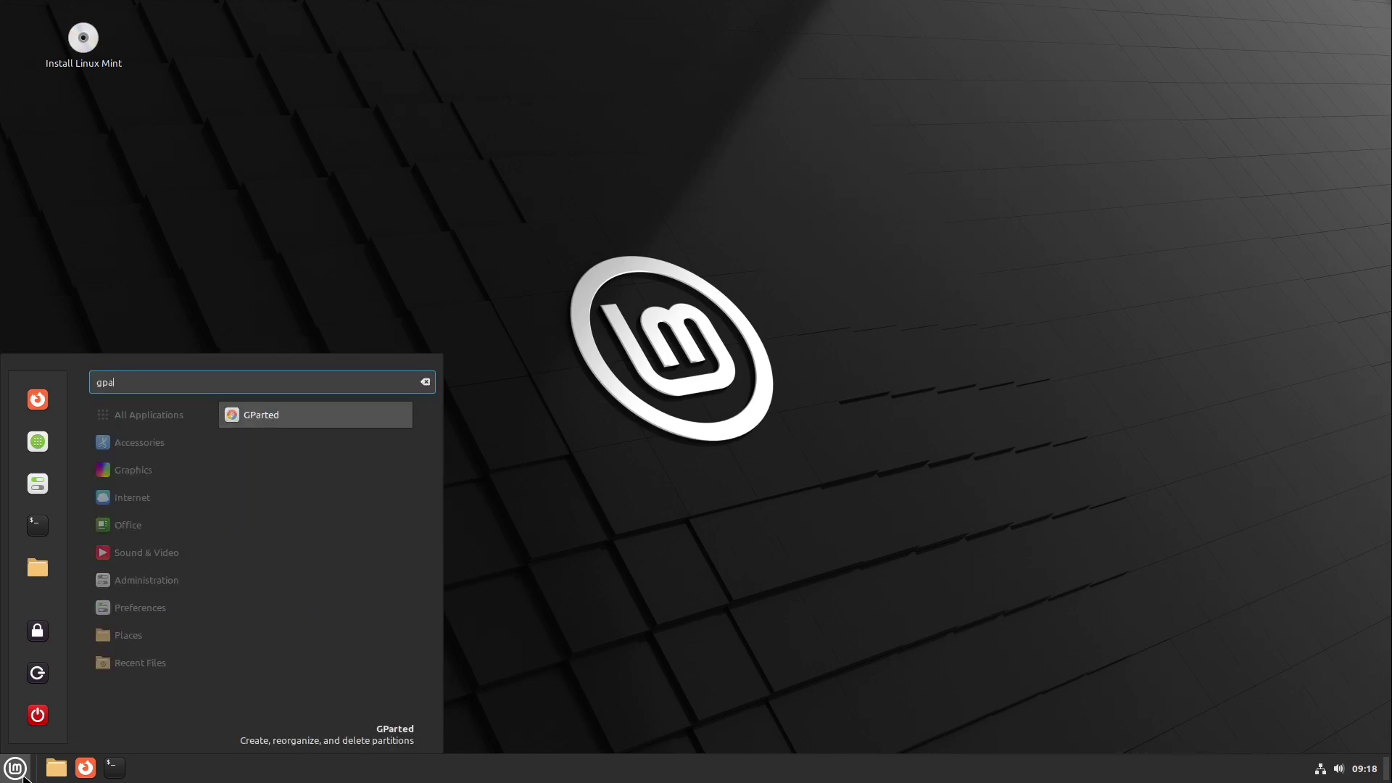
{"action": "key", "text": "Return"}
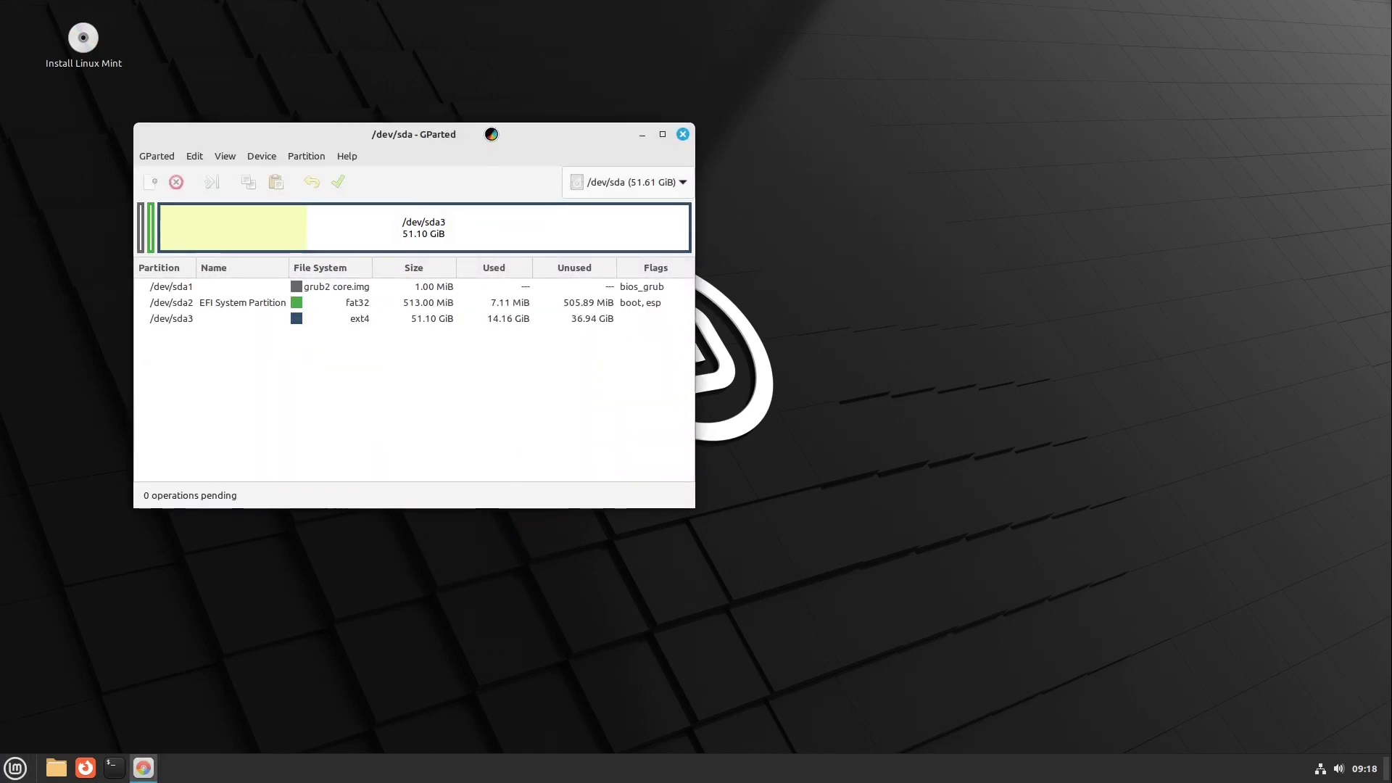
- Move and enlarge the GParted window, then select the /dev/sda3 partition
{"action": "left_click_drag", "start_coordinate": [507, 141], "coordinate": [733, 167]}
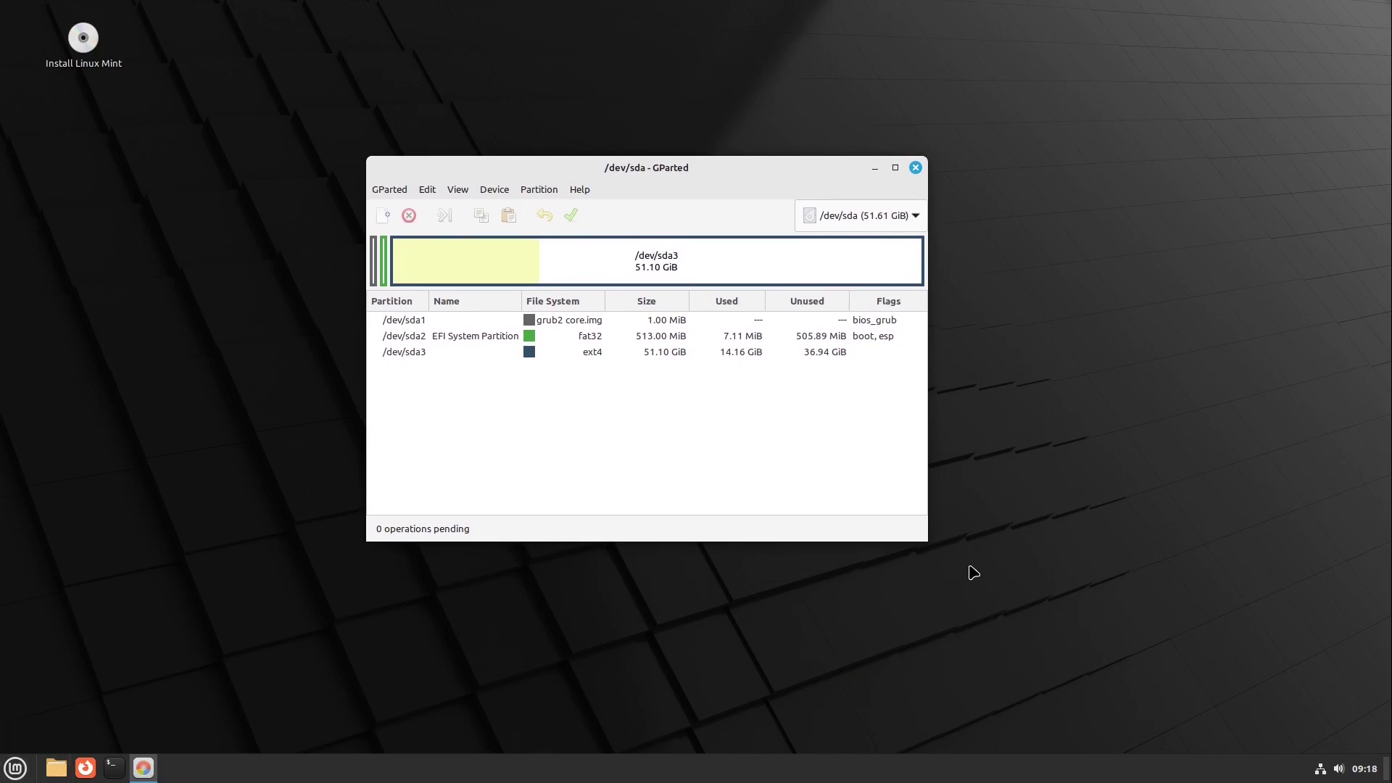
{"action": "left_click_drag", "start_coordinate": [927, 540], "coordinate": [1104, 643]}
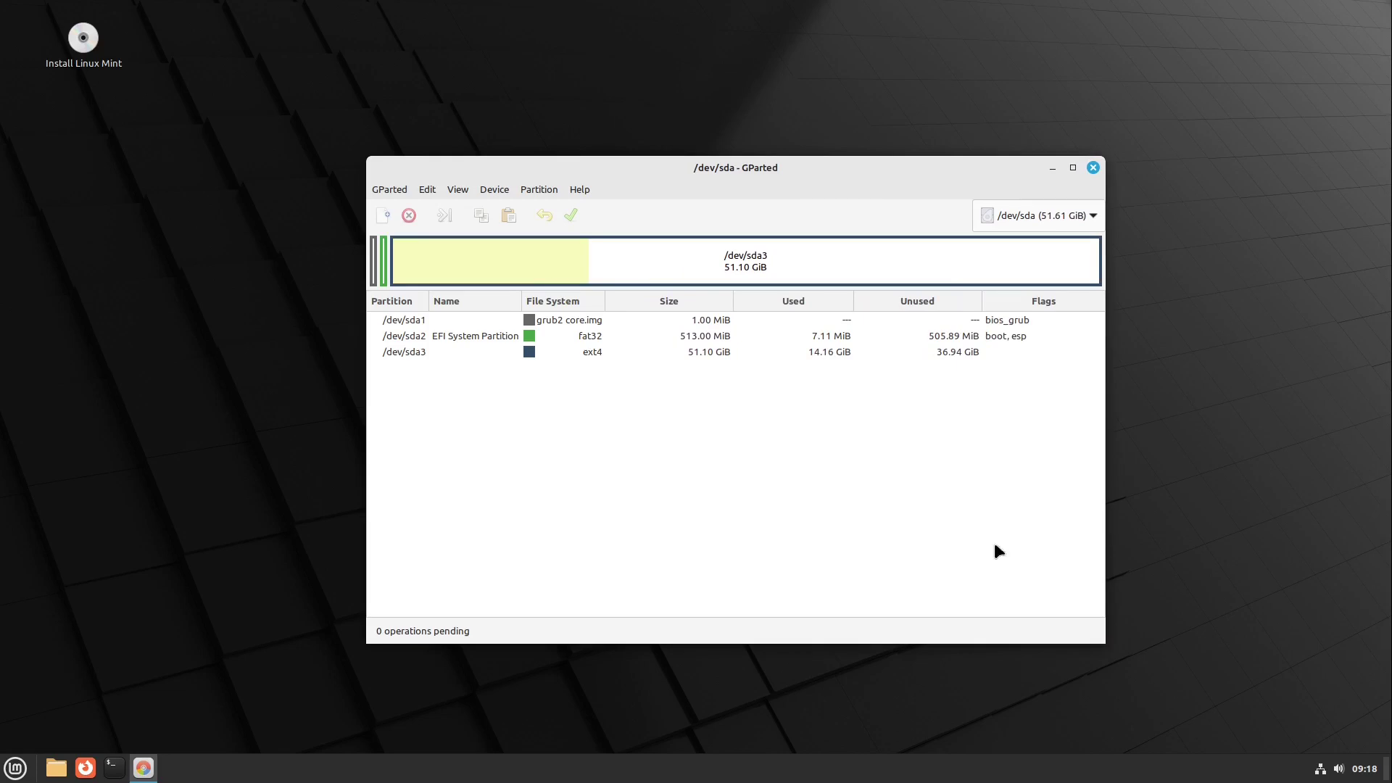
{"action": "left_click", "coordinate": [711, 260]}
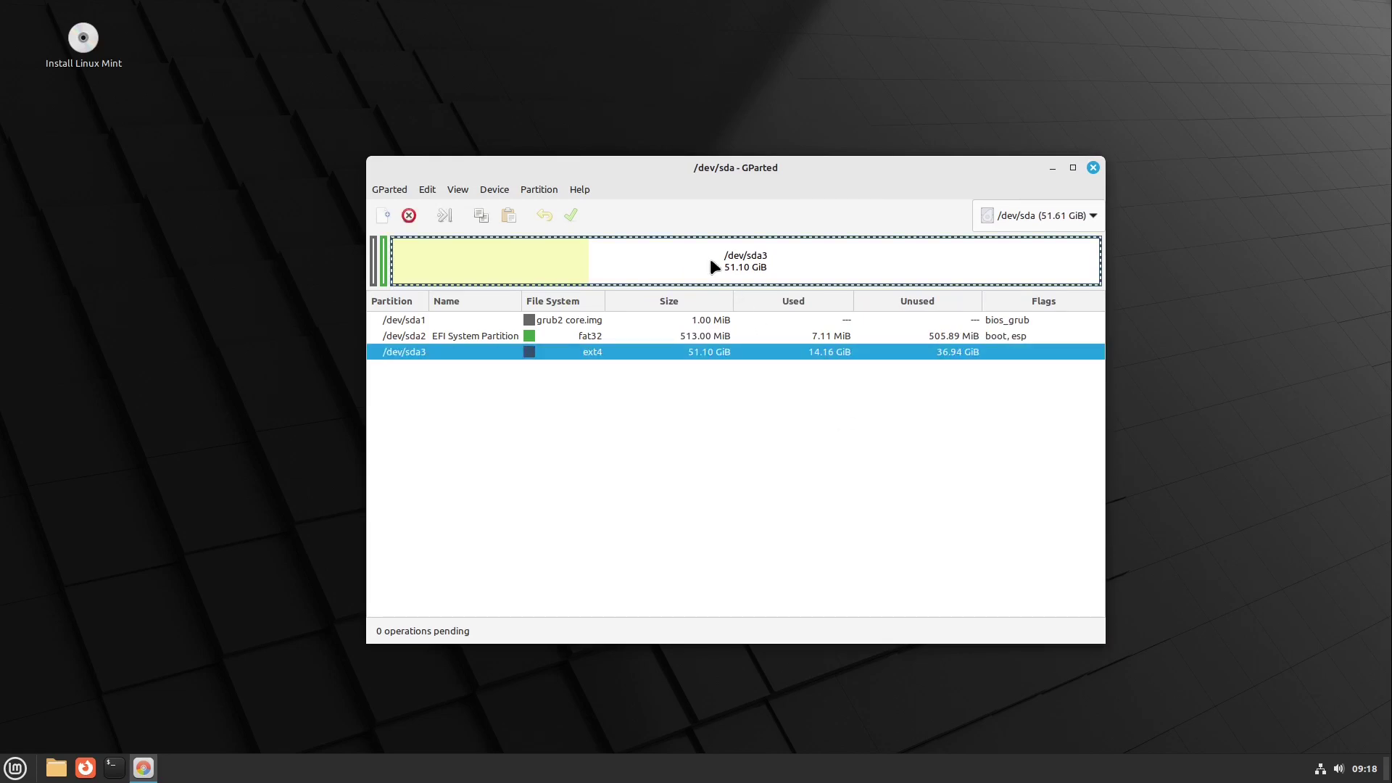
- Resize /dev/sda3 down to 20408 MiB, leaving 31.17 GiB unallocated after it
{"action": "right_click", "coordinate": [644, 263]}
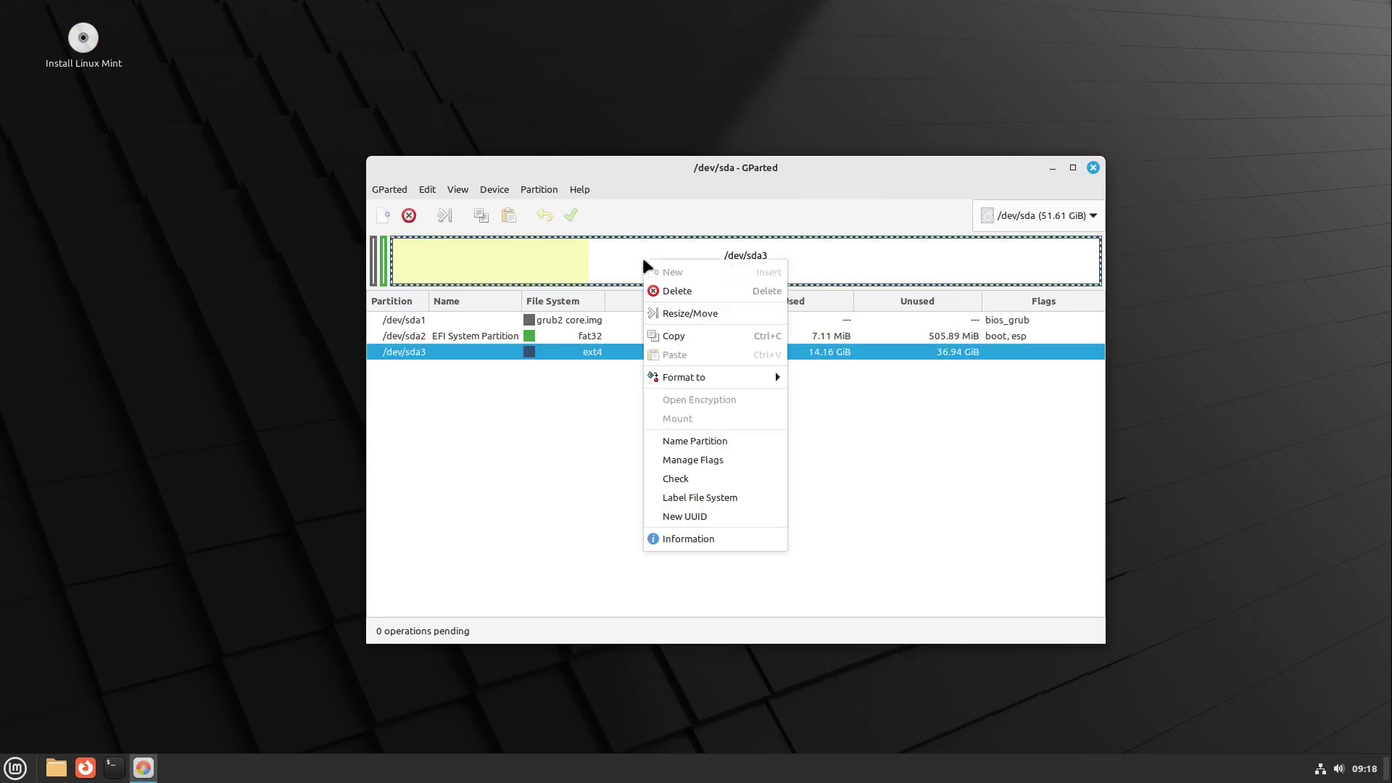
{"action": "left_click", "coordinate": [691, 314]}
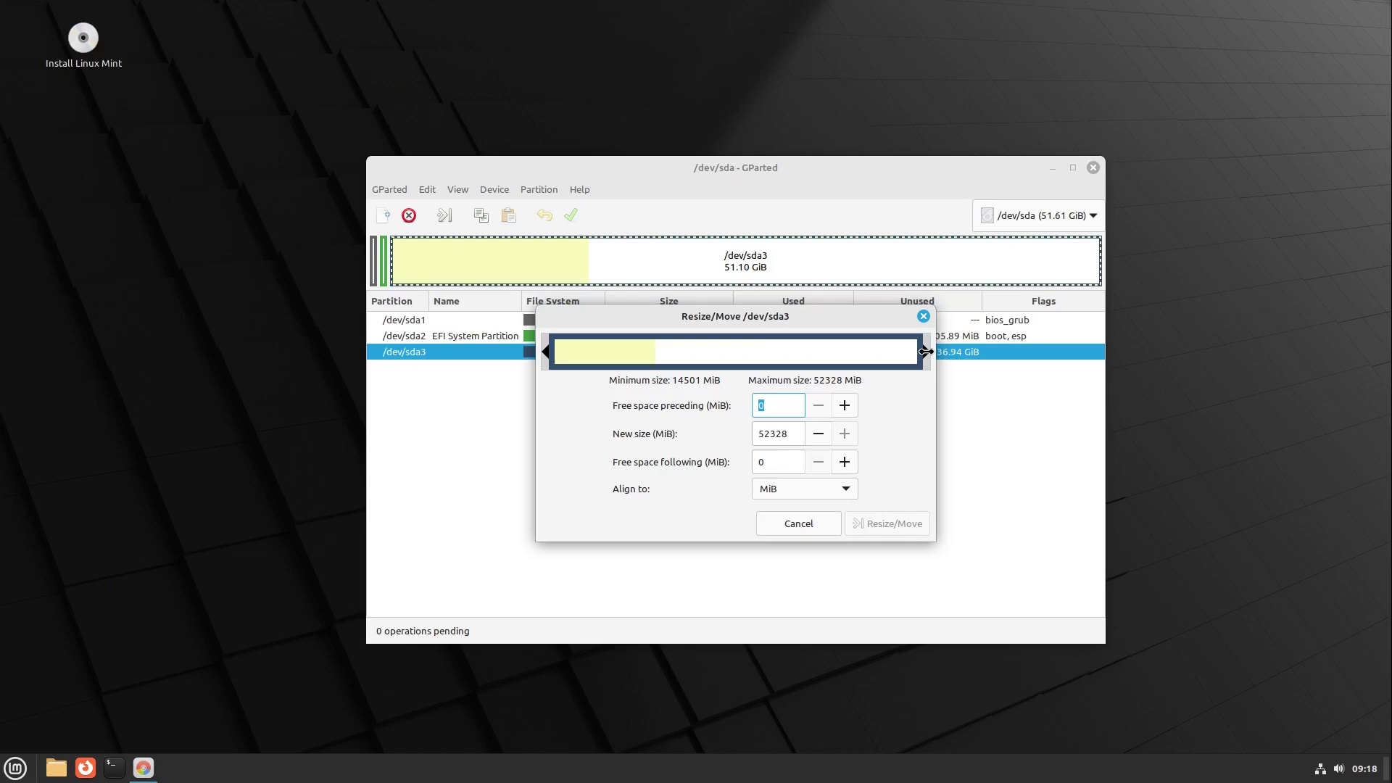
{"action": "left_click_drag", "start_coordinate": [926, 351], "coordinate": [702, 390]}
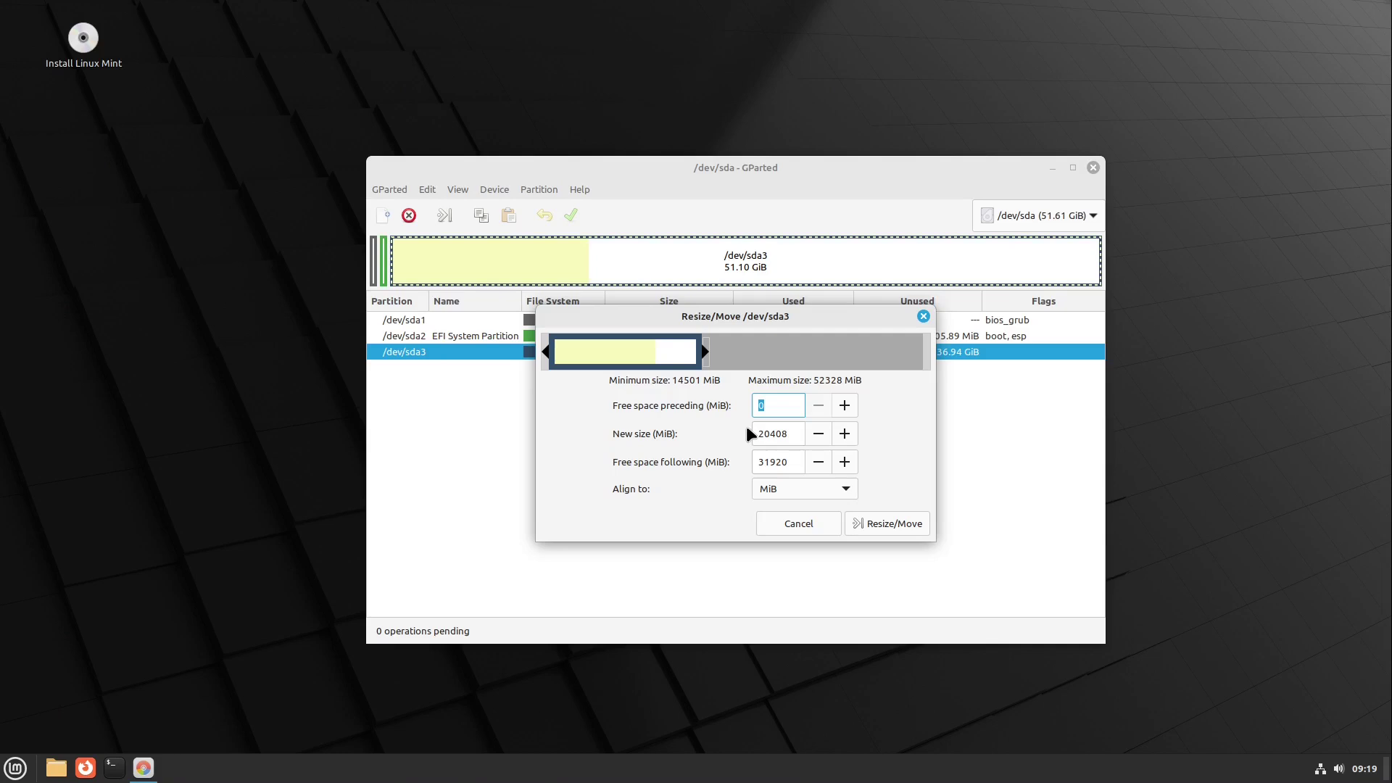
{"action": "left_click_drag", "start_coordinate": [655, 345], "coordinate": [624, 359]}
- Queue the /dev/sda3 resize and apply it, leaving 19.93 GiB with 31.17 GiB unallocated
{"action": "left_click", "coordinate": [894, 529]}
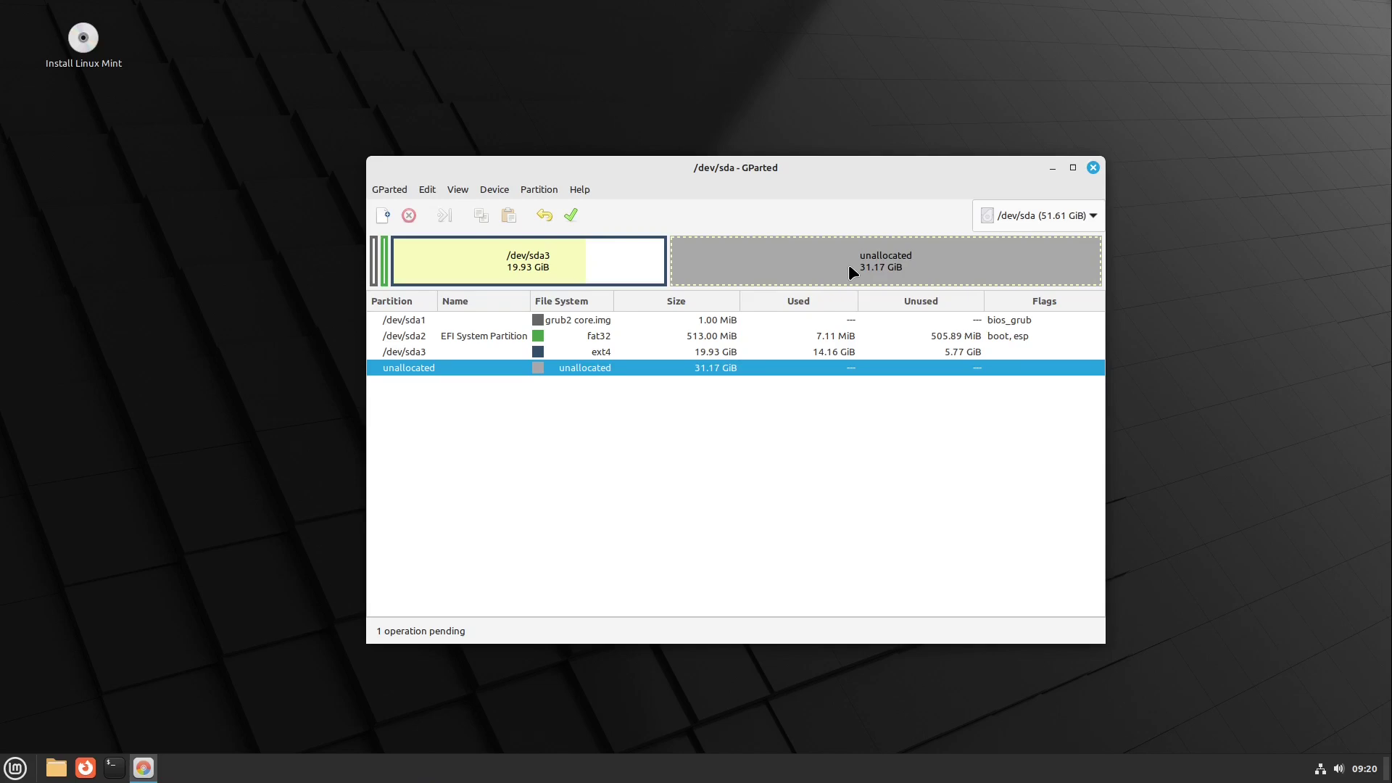
{"action": "left_click", "coordinate": [574, 214]}
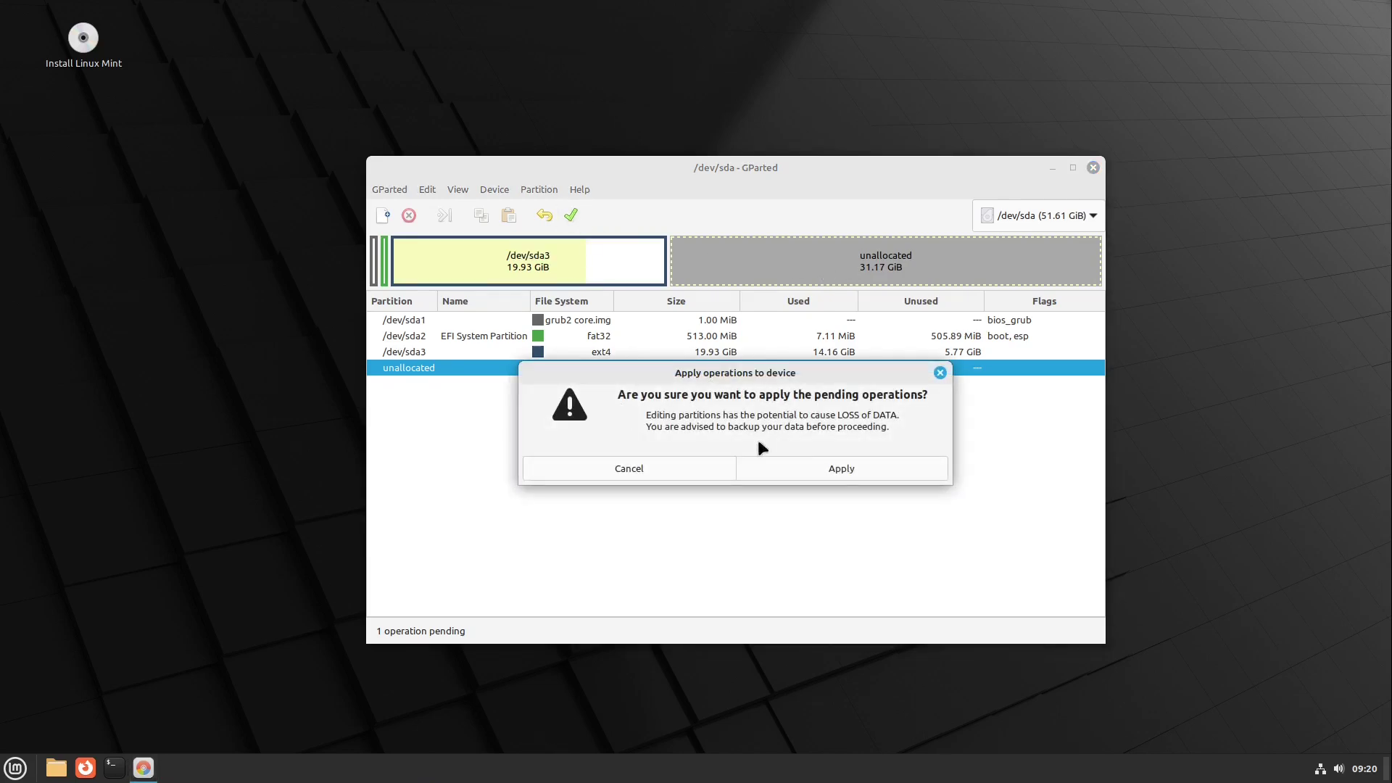
{"action": "left_click", "coordinate": [838, 470]}
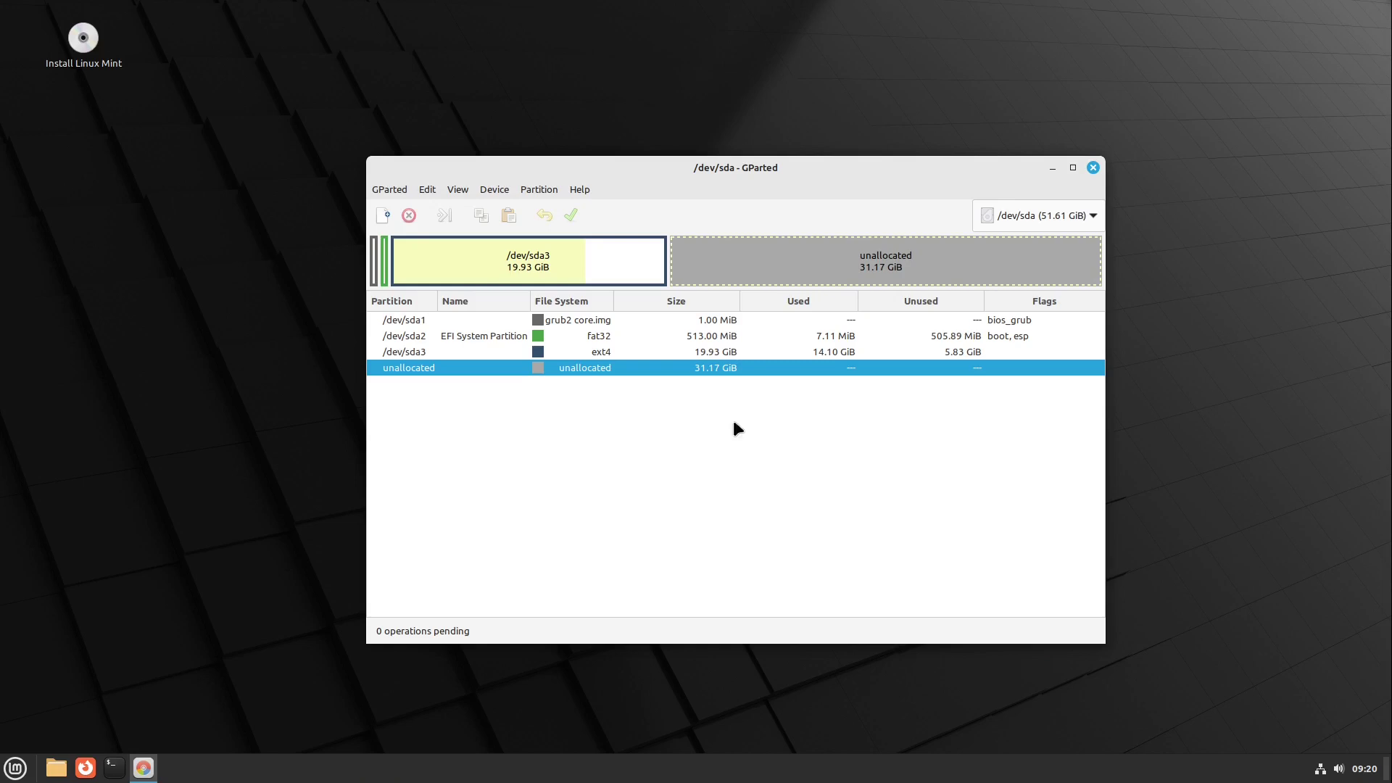
- Close GParted and restart the computer into the installed system
{"action": "left_click", "coordinate": [1094, 168]}
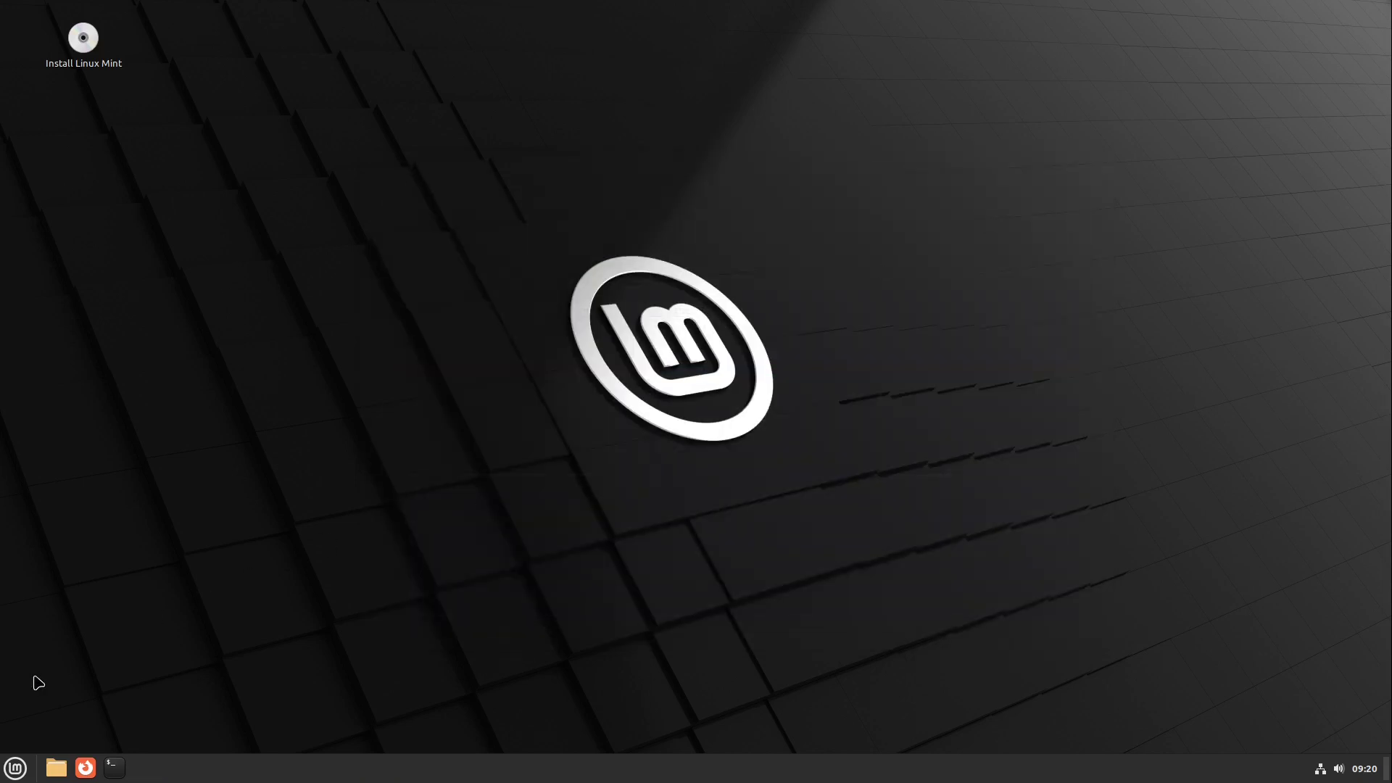
{"action": "left_click", "coordinate": [15, 768]}
{"action": "left_click", "coordinate": [38, 713]}
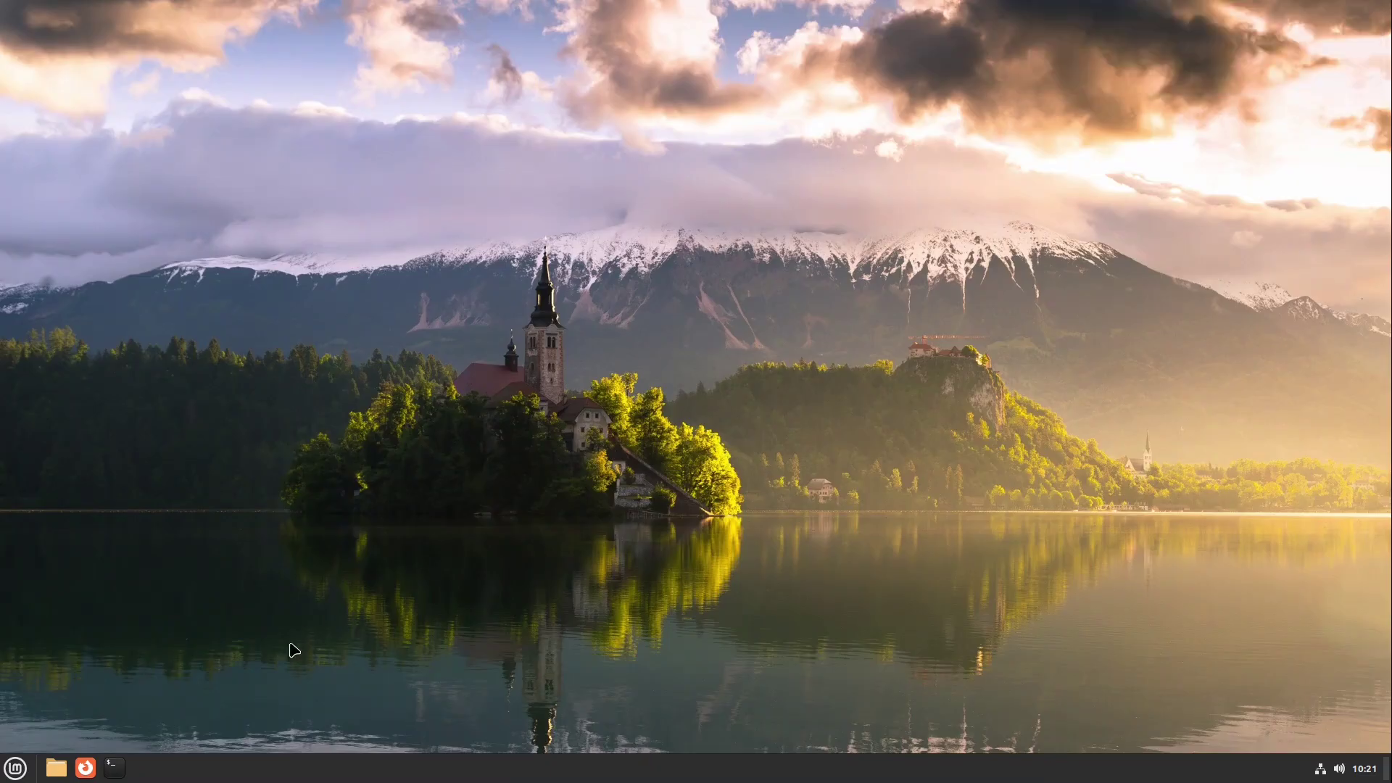
- Launch Disks and select the 33 GB free space on the 55 GB hard disk
{"action": "left_click", "coordinate": [20, 770]}
{"action": "type", "text": "di"}
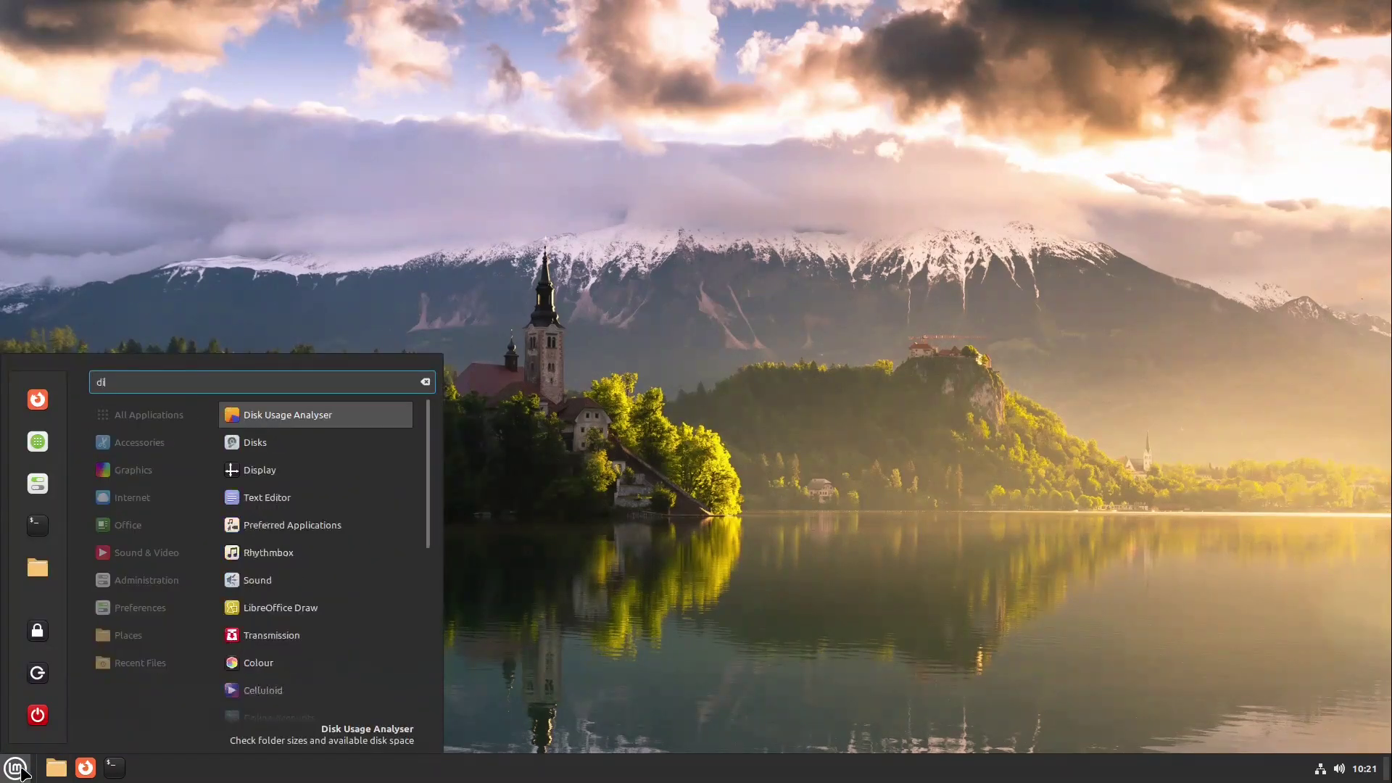
{"action": "type", "text": "sk"}
{"action": "key", "text": "Down"}
{"action": "key", "text": "Return"}
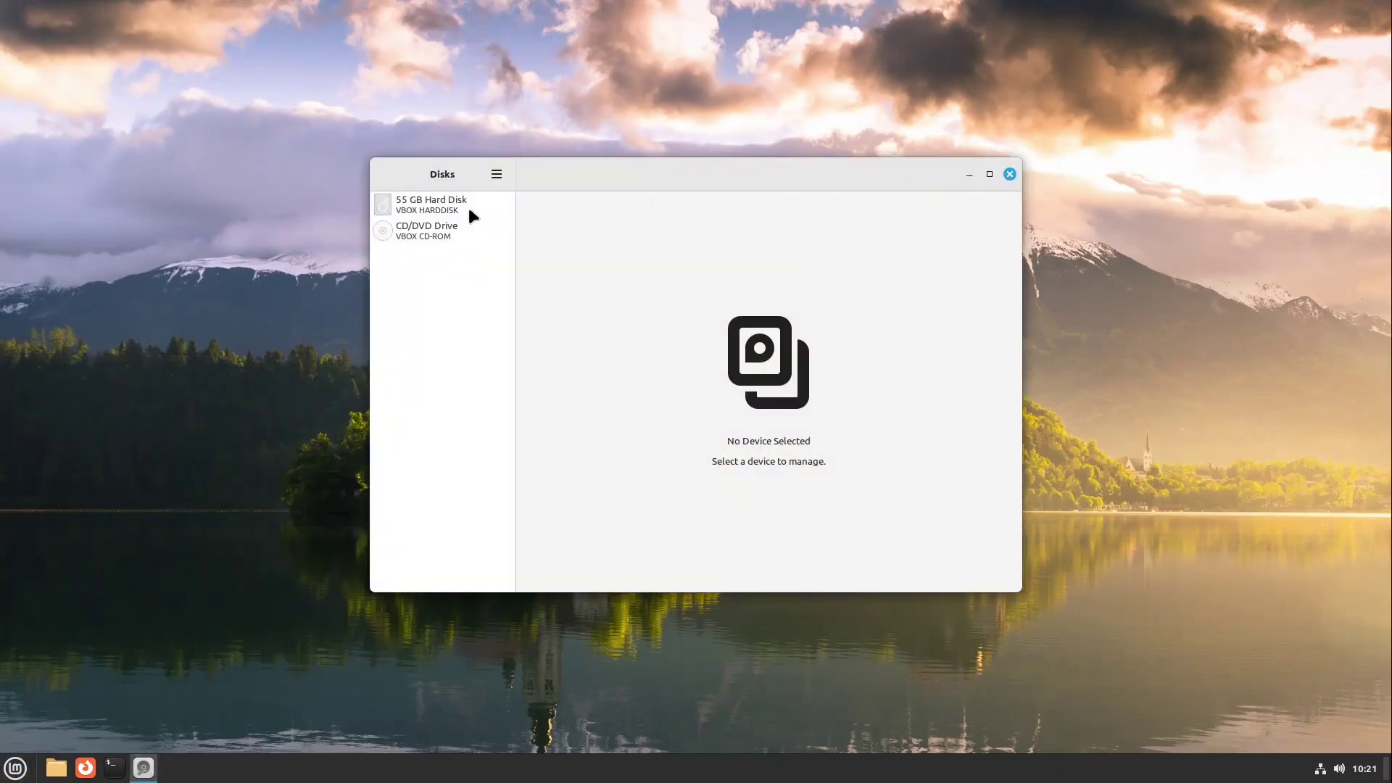
{"action": "left_click", "coordinate": [469, 211]}
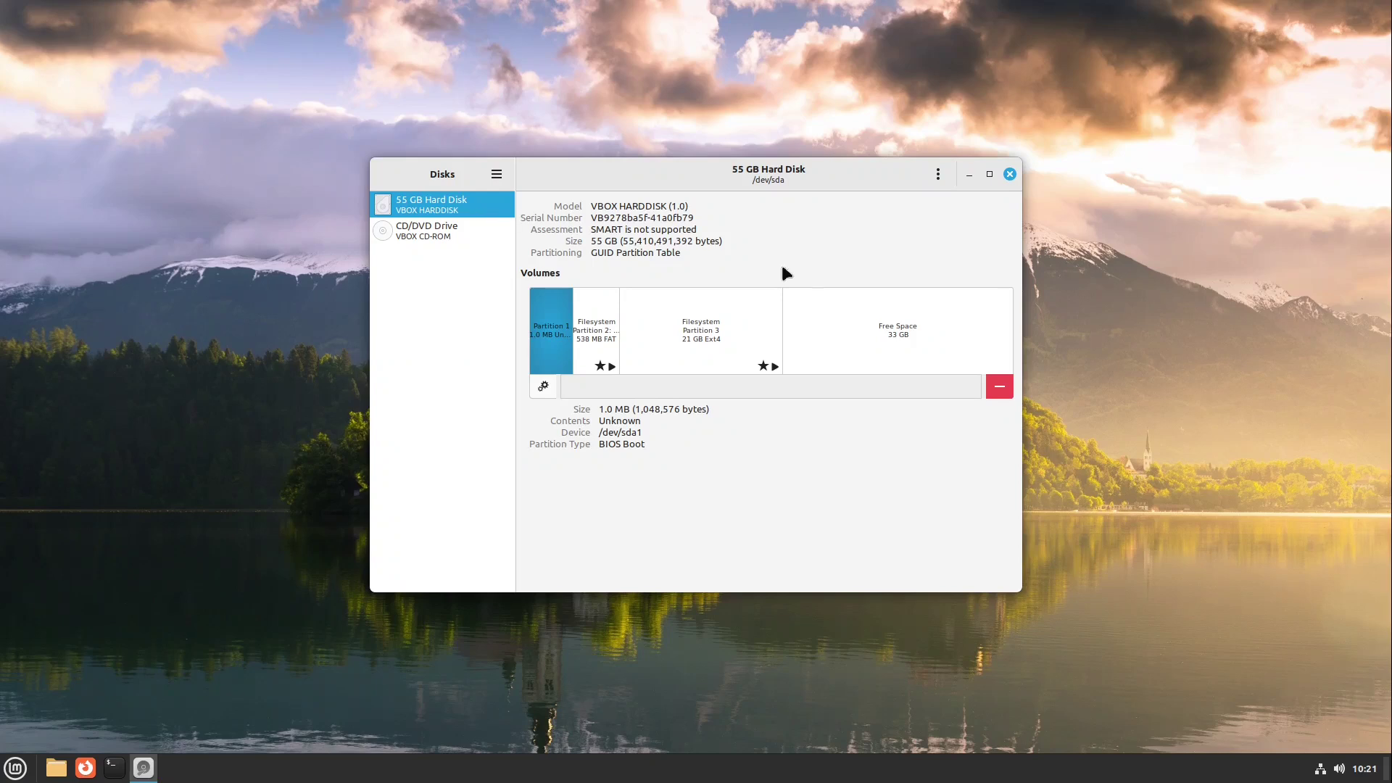
{"action": "left_click", "coordinate": [899, 335]}
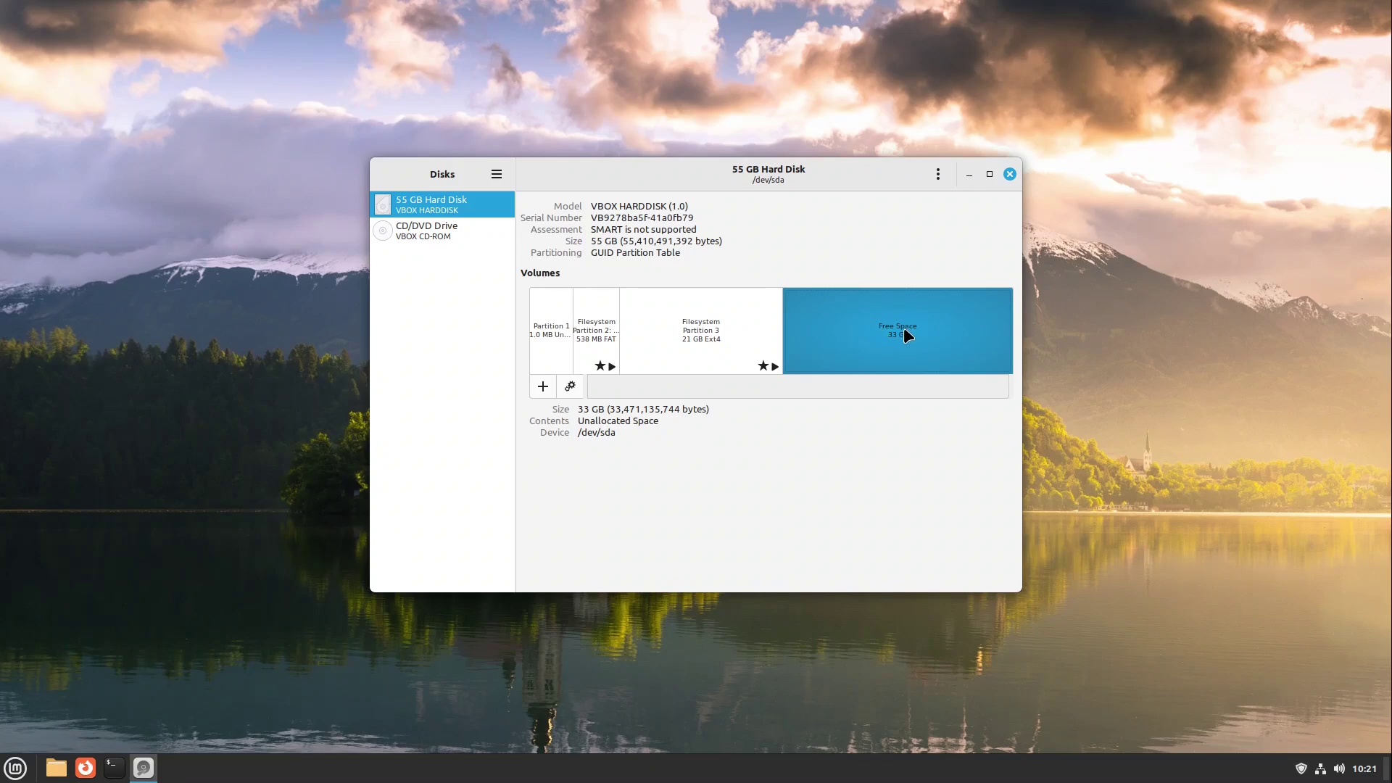
- Create a full 33.5 GB Ext4 partition with LUKS password protection enabled
{"action": "left_click", "coordinate": [543, 386]}
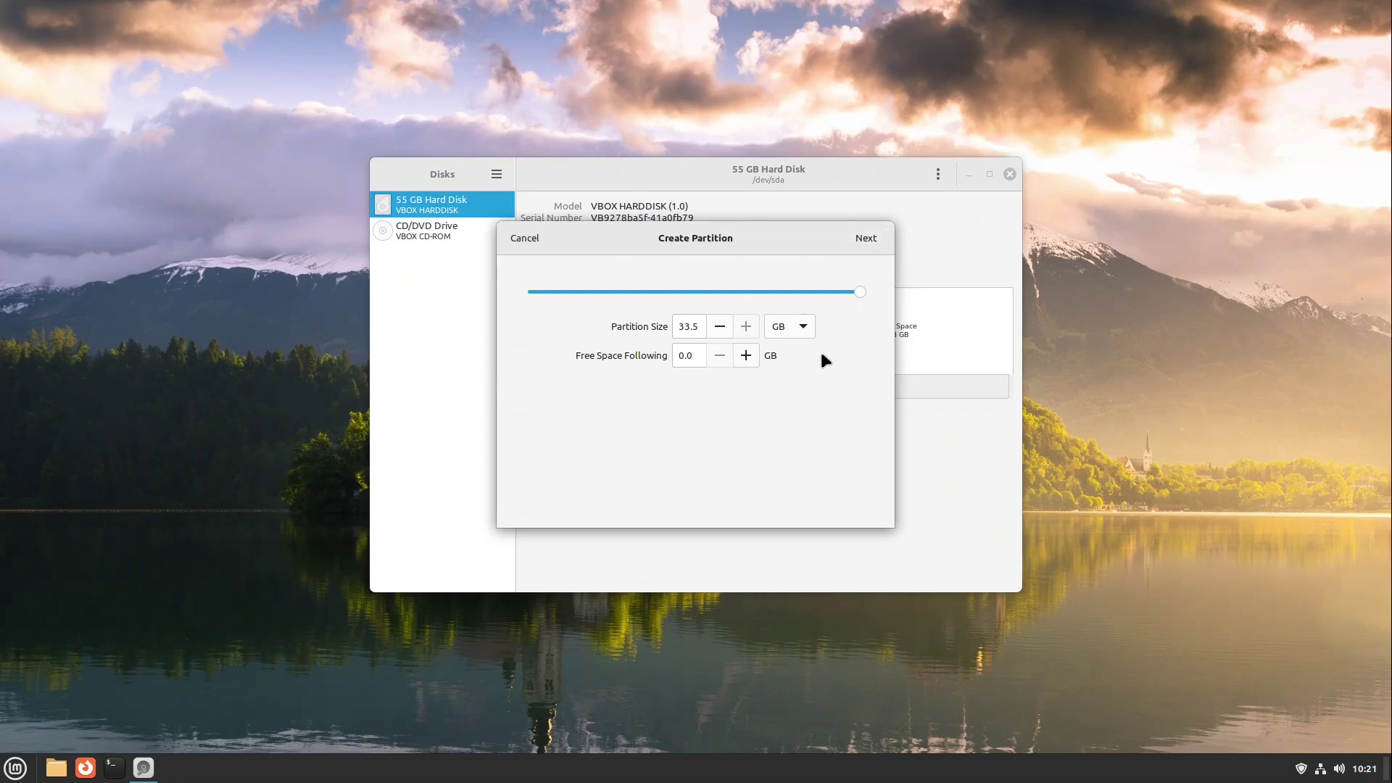
{"action": "left_click_drag", "start_coordinate": [776, 249], "coordinate": [826, 277]}
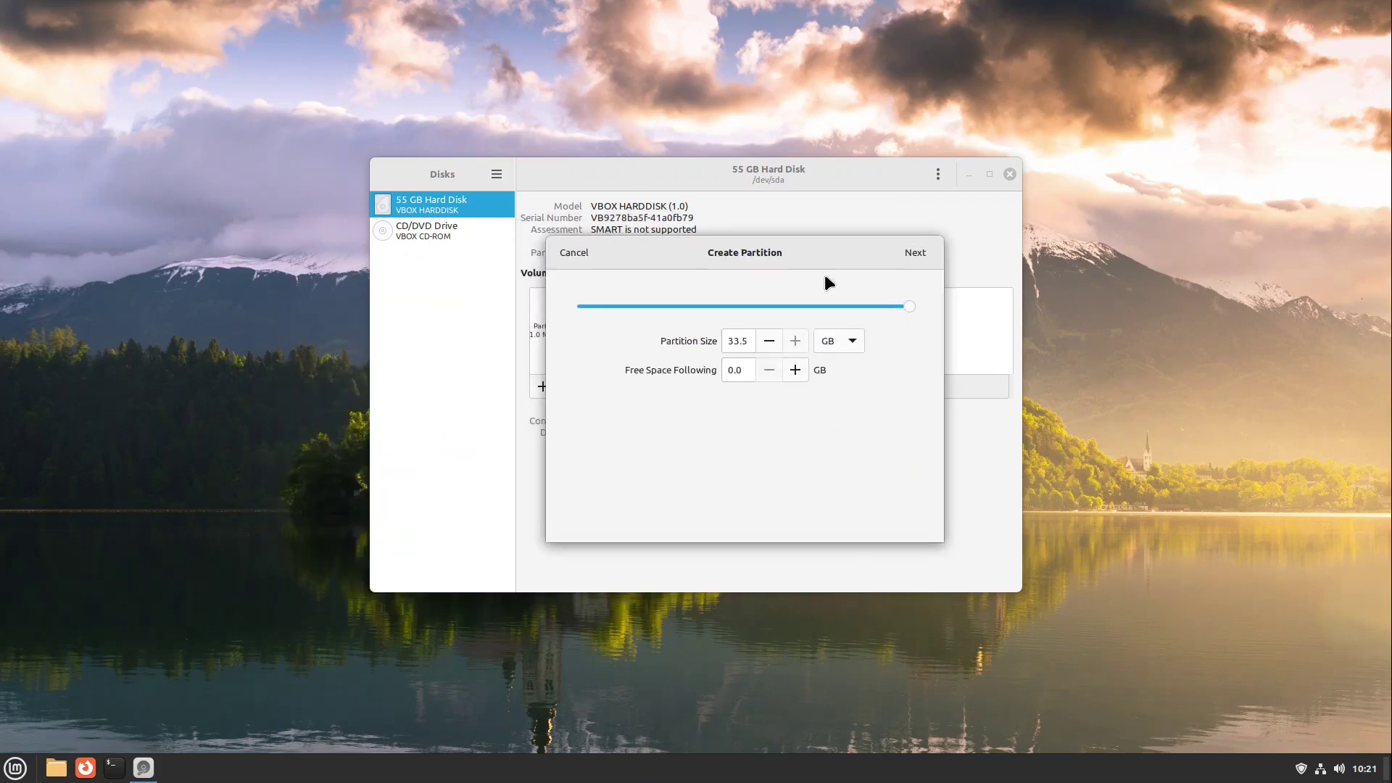
{"action": "left_click", "coordinate": [916, 252]}
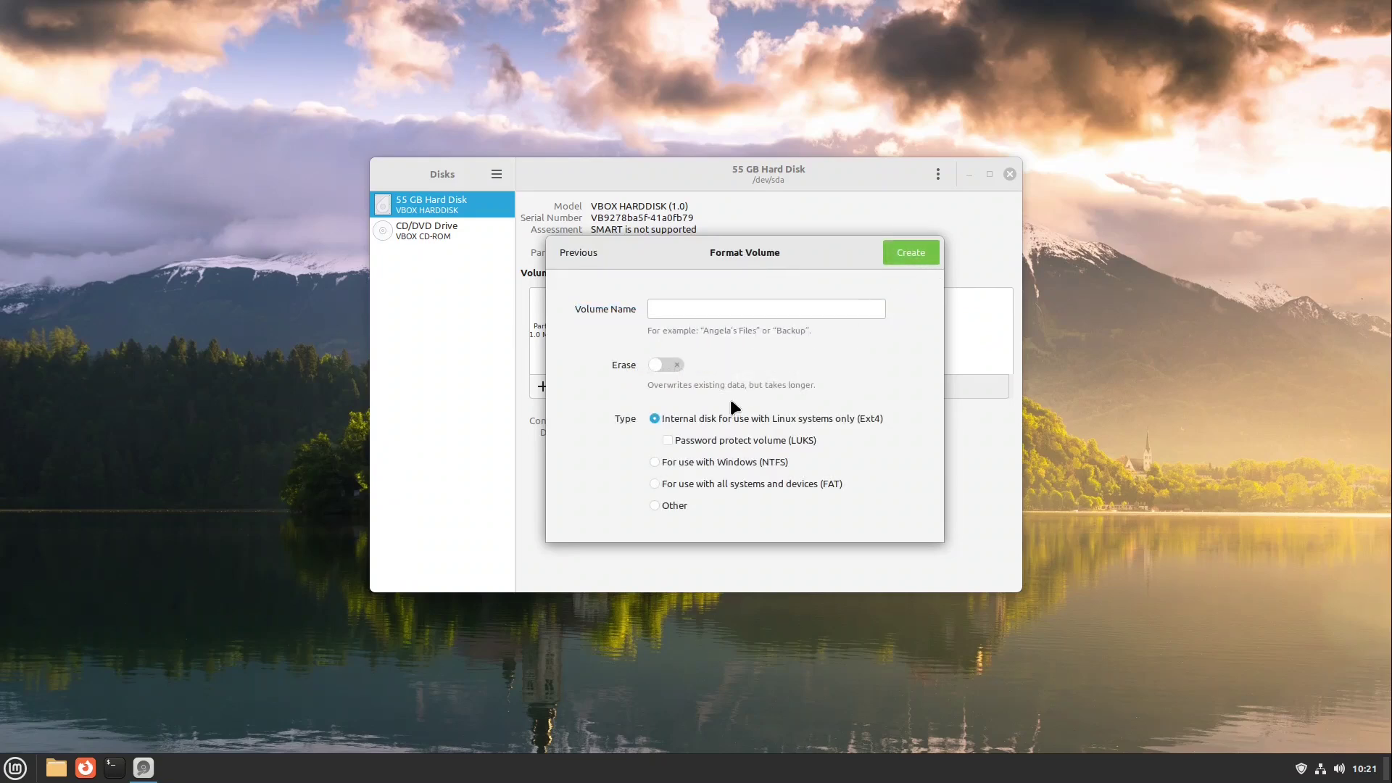
{"action": "left_click", "coordinate": [666, 442]}
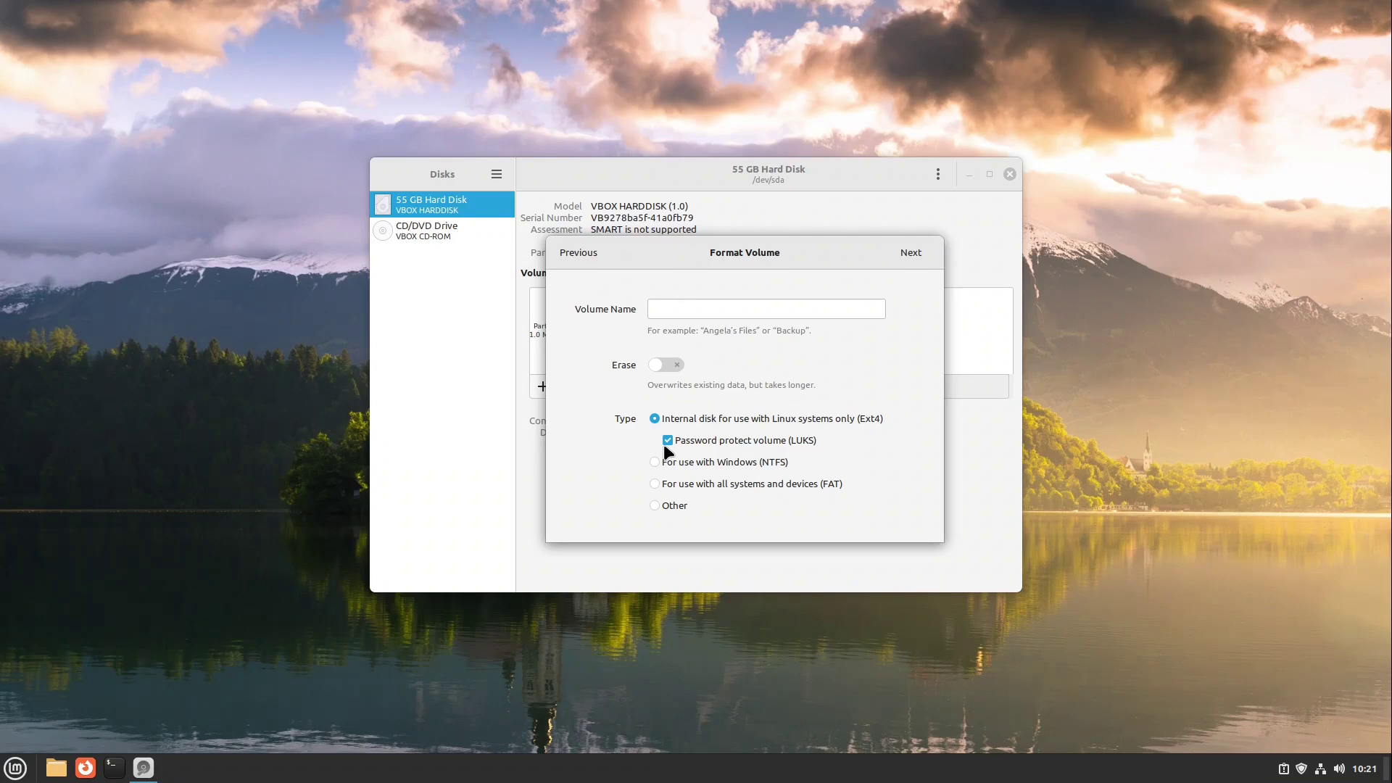
{"action": "left_click", "coordinate": [663, 444]}
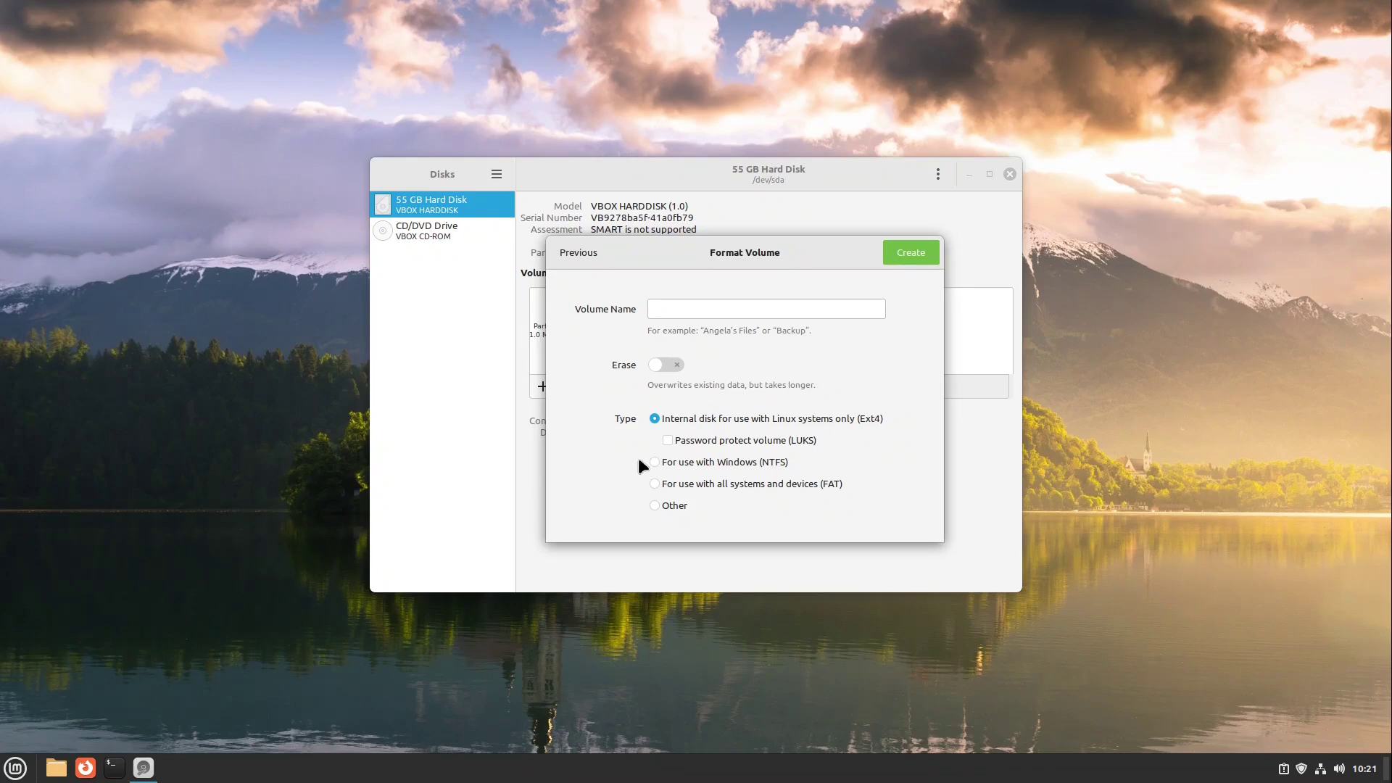
{"action": "left_click", "coordinate": [668, 441]}
- Enter the encryption passphrase in both Password and Confirm fields, then create the partition
{"action": "left_click", "coordinate": [909, 253]}
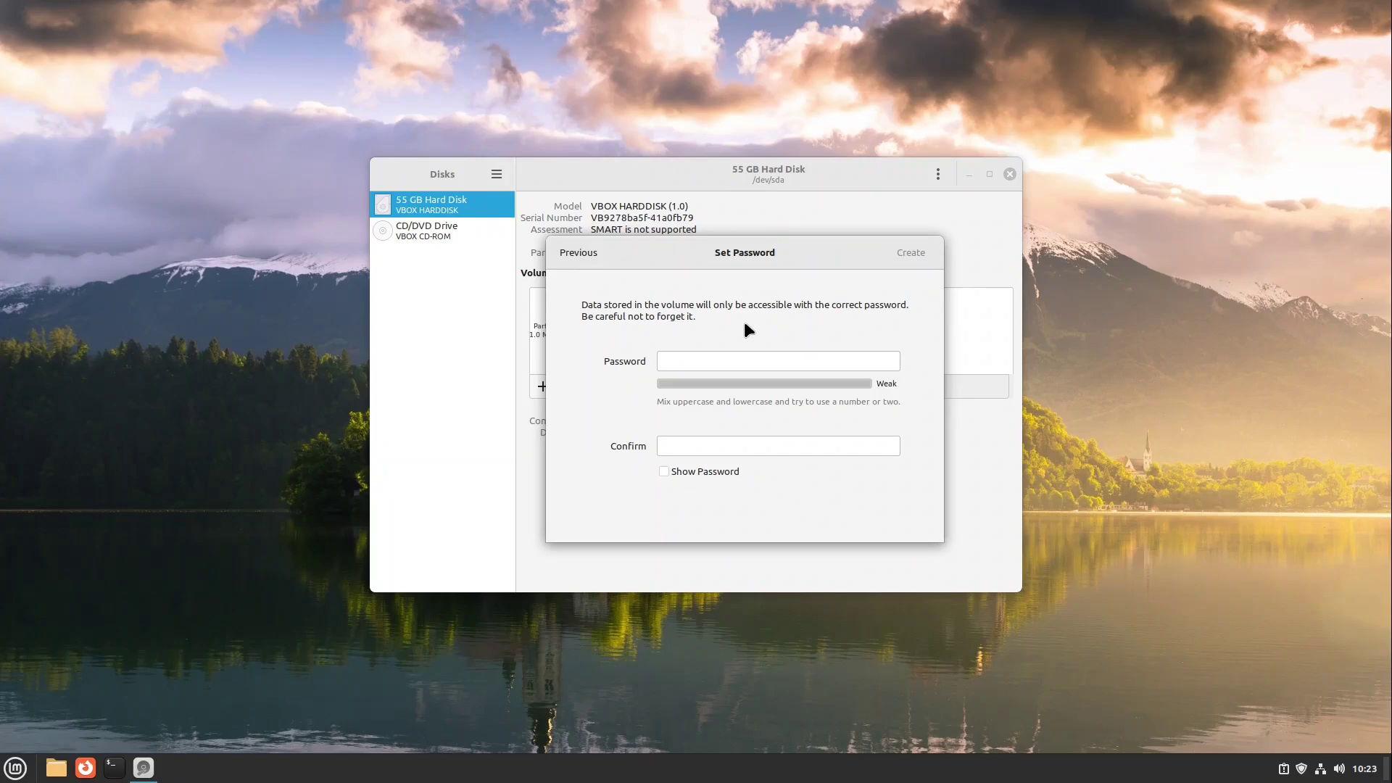
{"action": "left_click", "coordinate": [735, 366]}
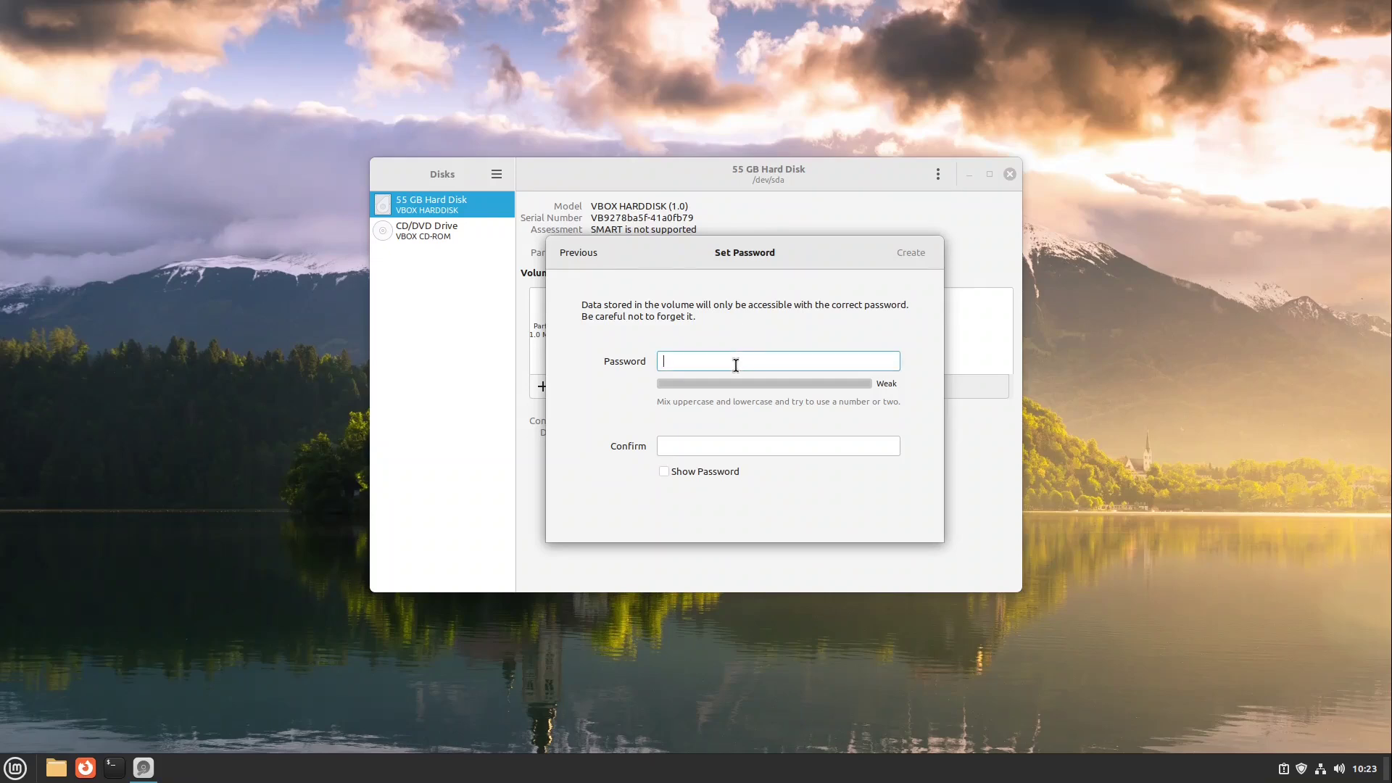
{"action": "type", "text": "12345678"}
{"action": "left_click", "coordinate": [731, 445]}
{"action": "type", "text": "12345678"}
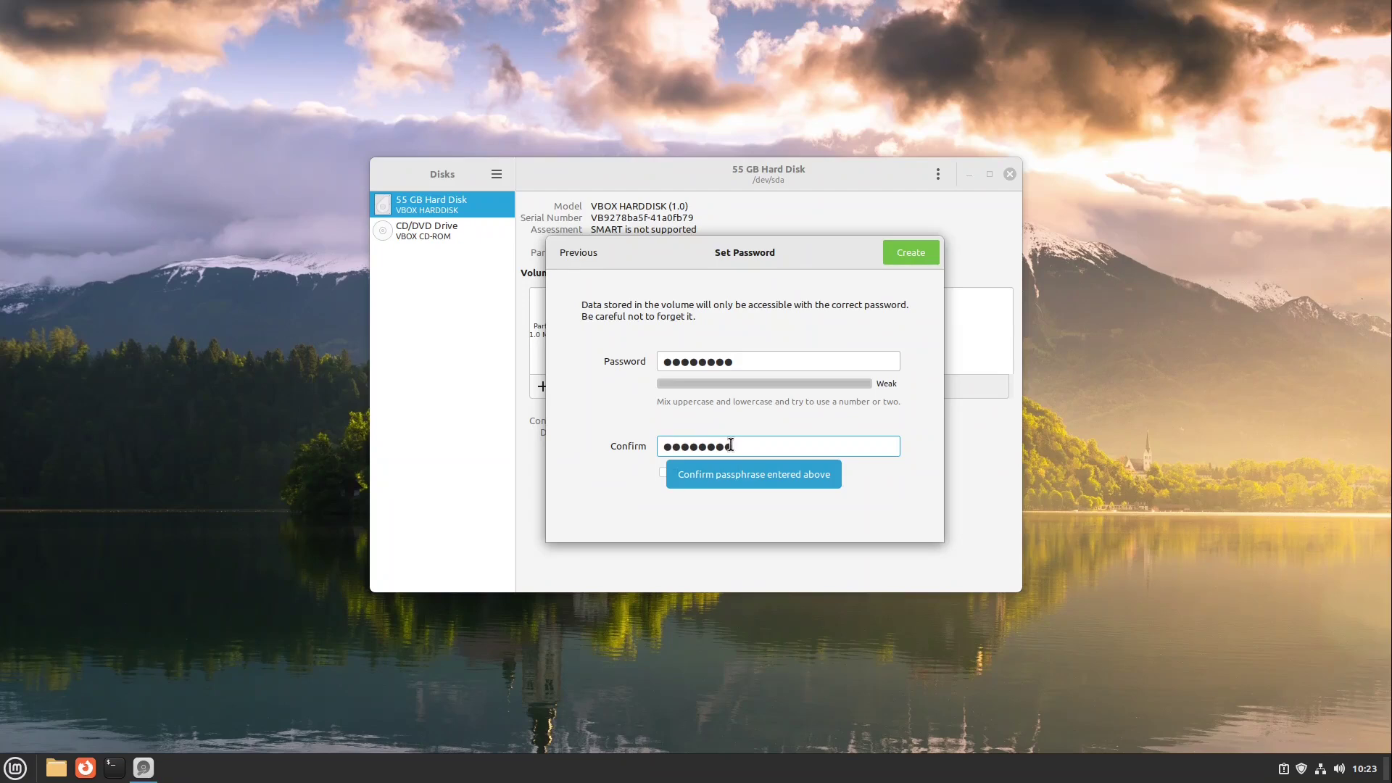
{"action": "left_click", "coordinate": [917, 253]}
{"action": "type", "text": "12345678"}
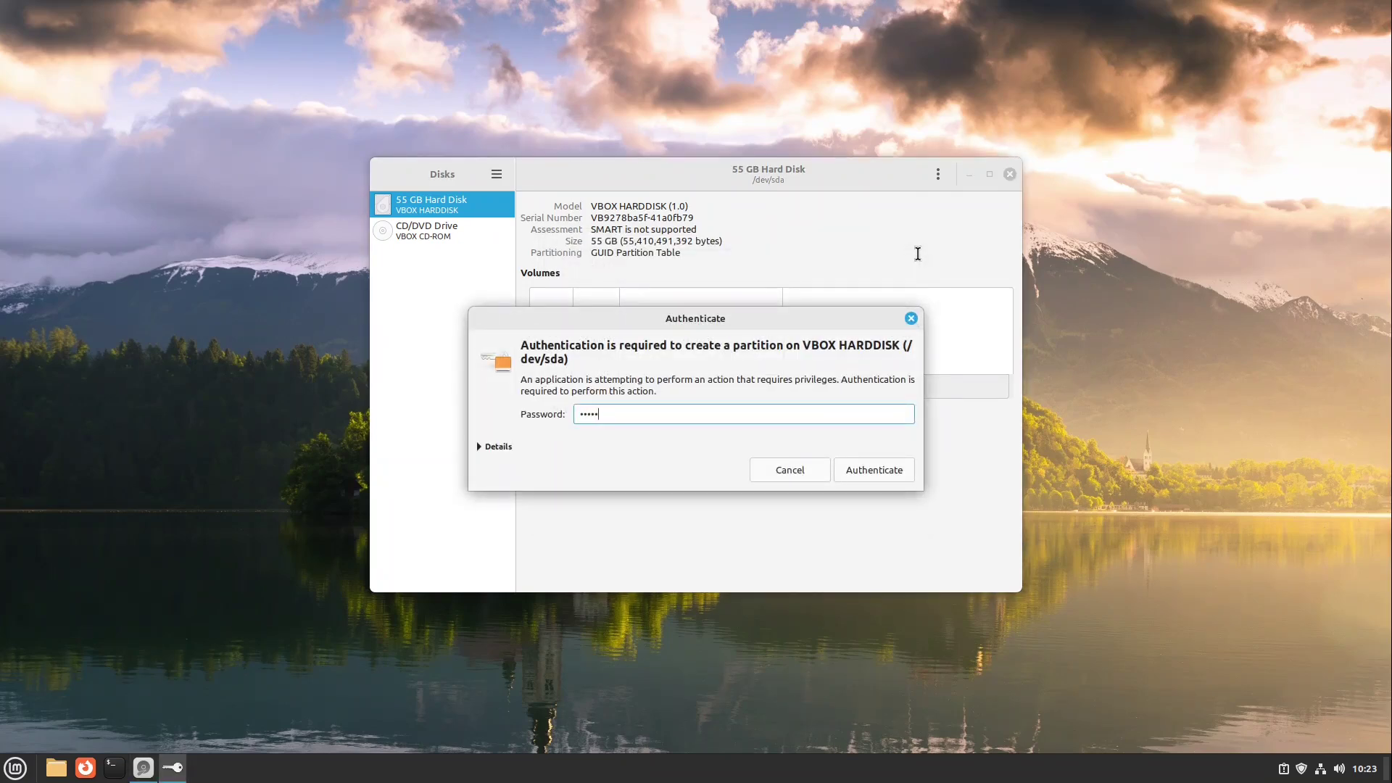
- Authorize with the admin password, then inspect Partition 4's unlocked LUKS and Ext4 volumes
{"action": "key", "text": "Return"}
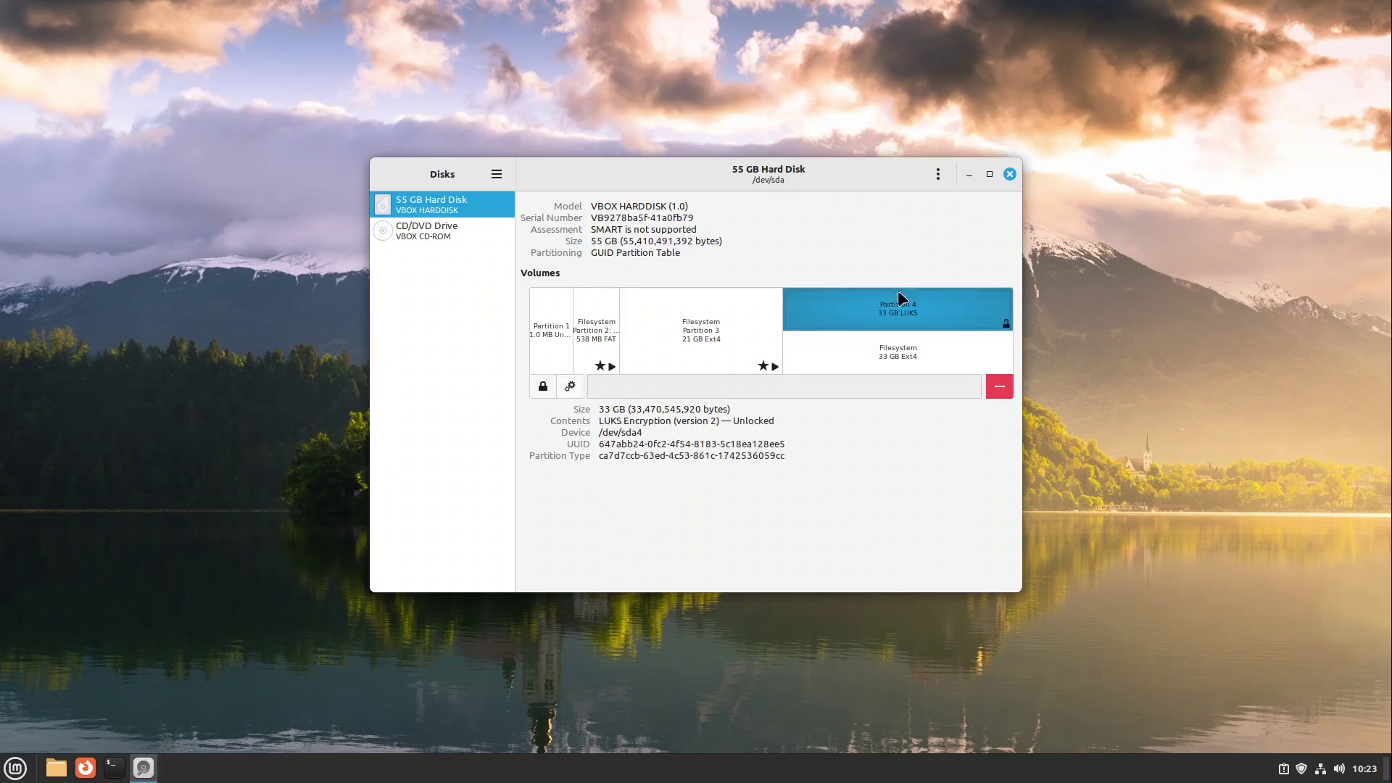
{"action": "left_click", "coordinate": [897, 367]}
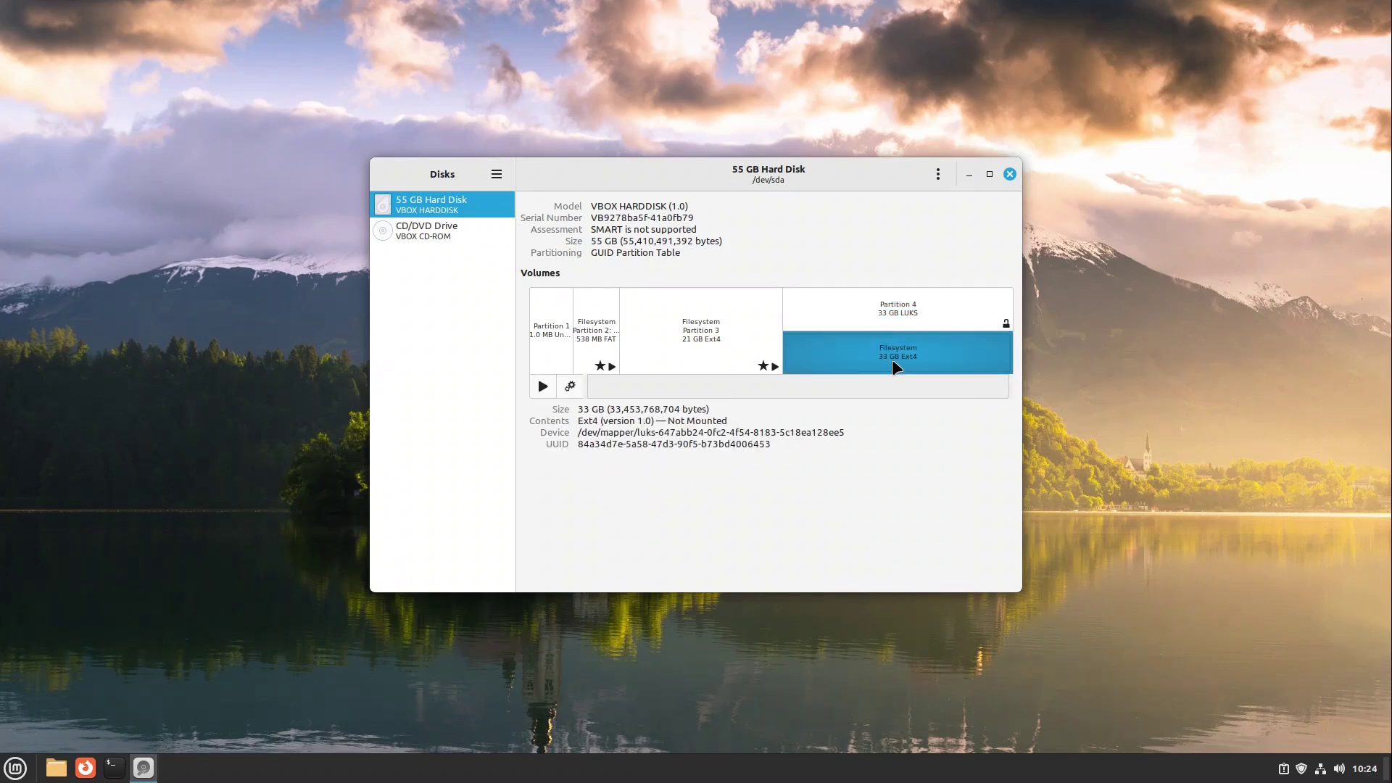
{"action": "left_click", "coordinate": [899, 310]}
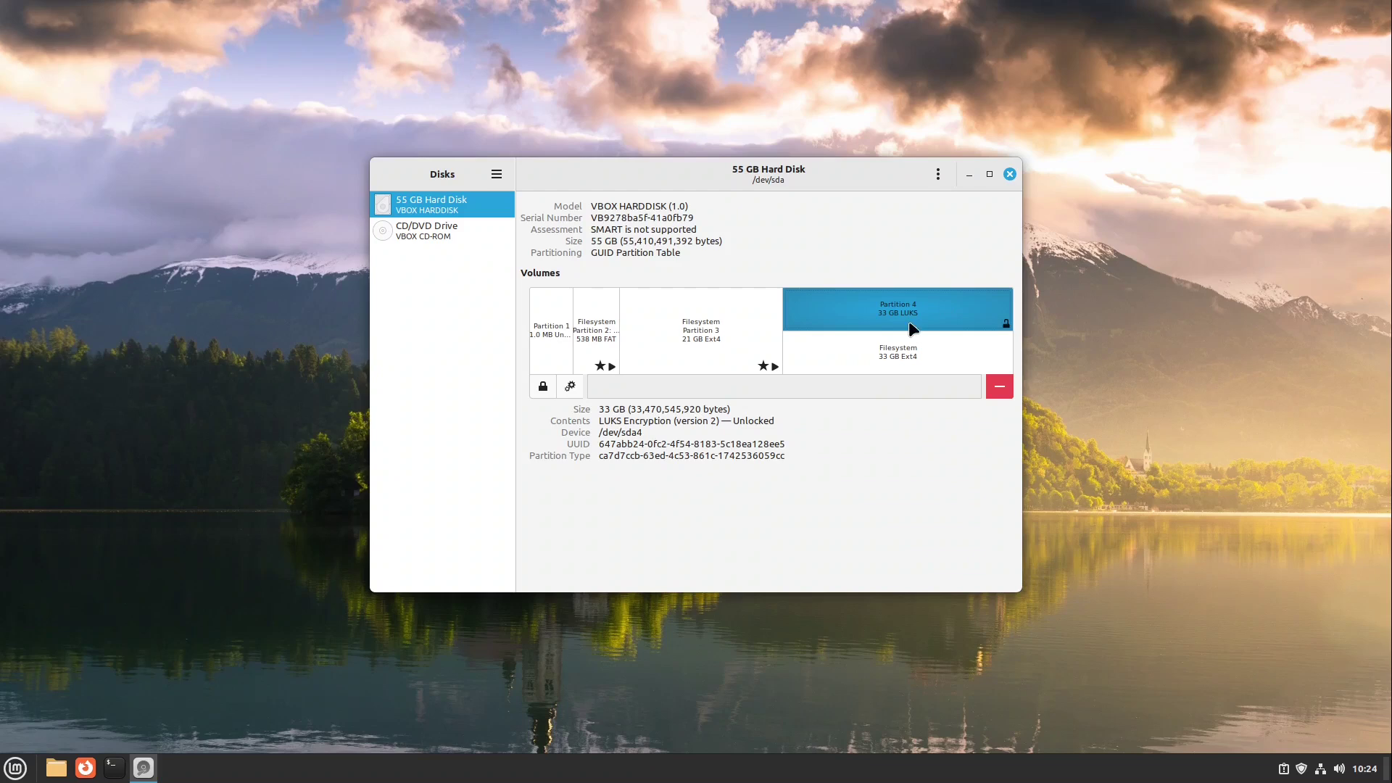
{"action": "left_click", "coordinate": [862, 358]}
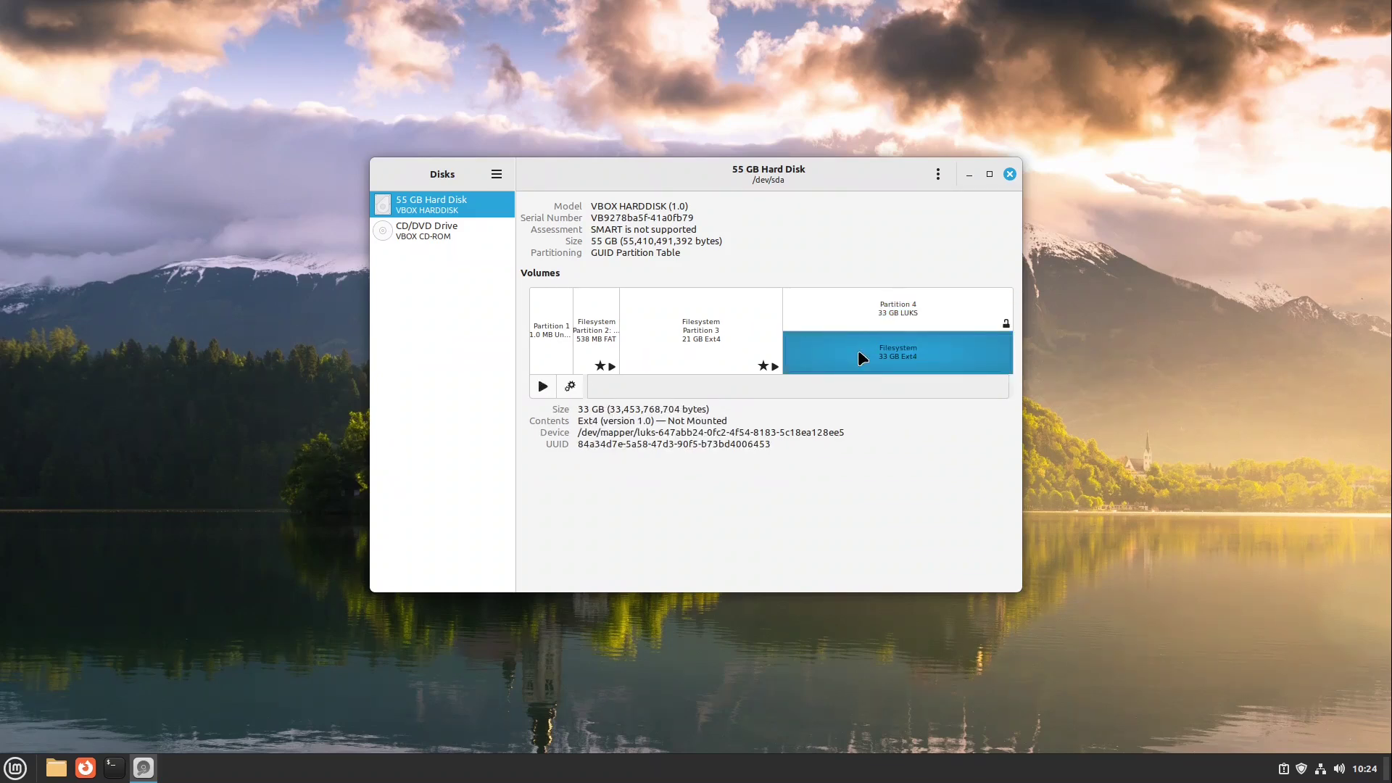
- Open the 33 GB Volume in Nemo, confirm it is empty, and close the window
{"action": "left_click", "coordinate": [55, 767]}
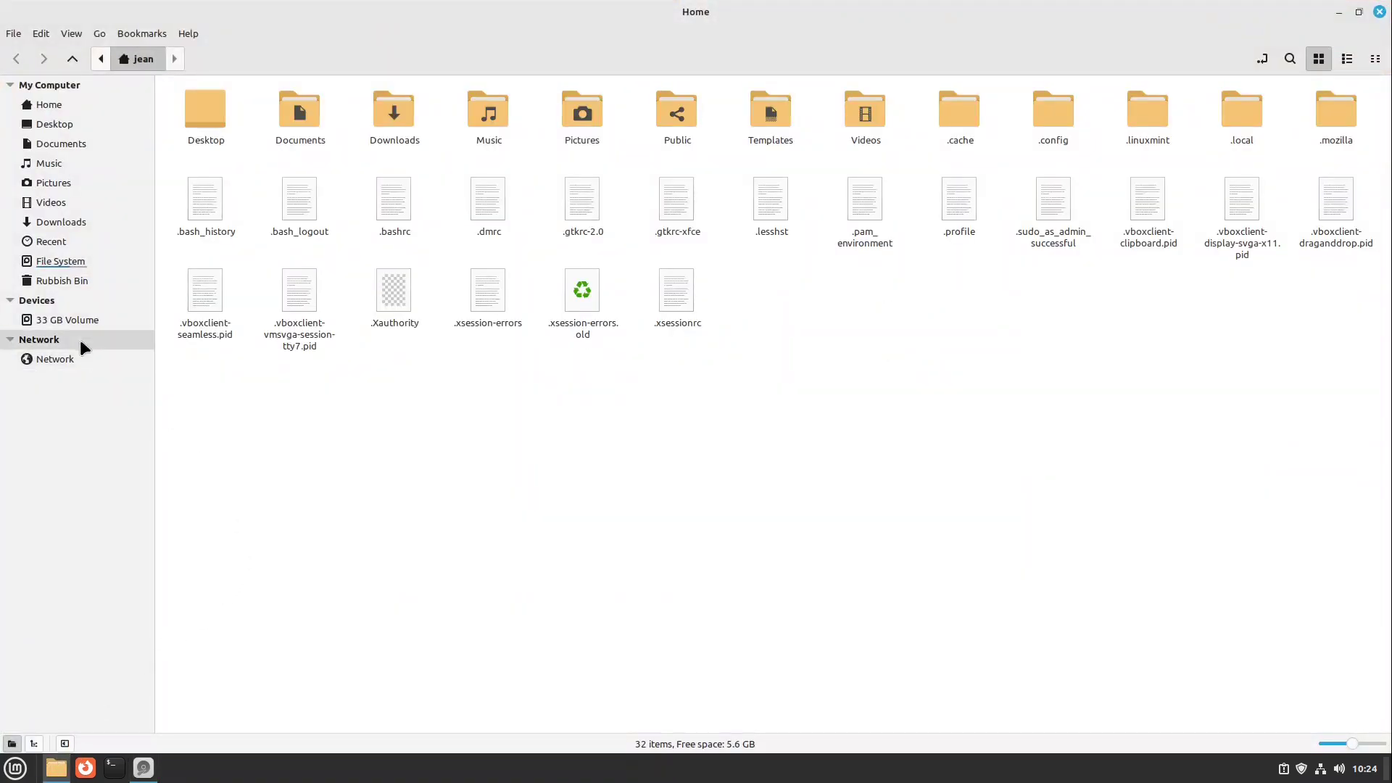
{"action": "left_click", "coordinate": [59, 321]}
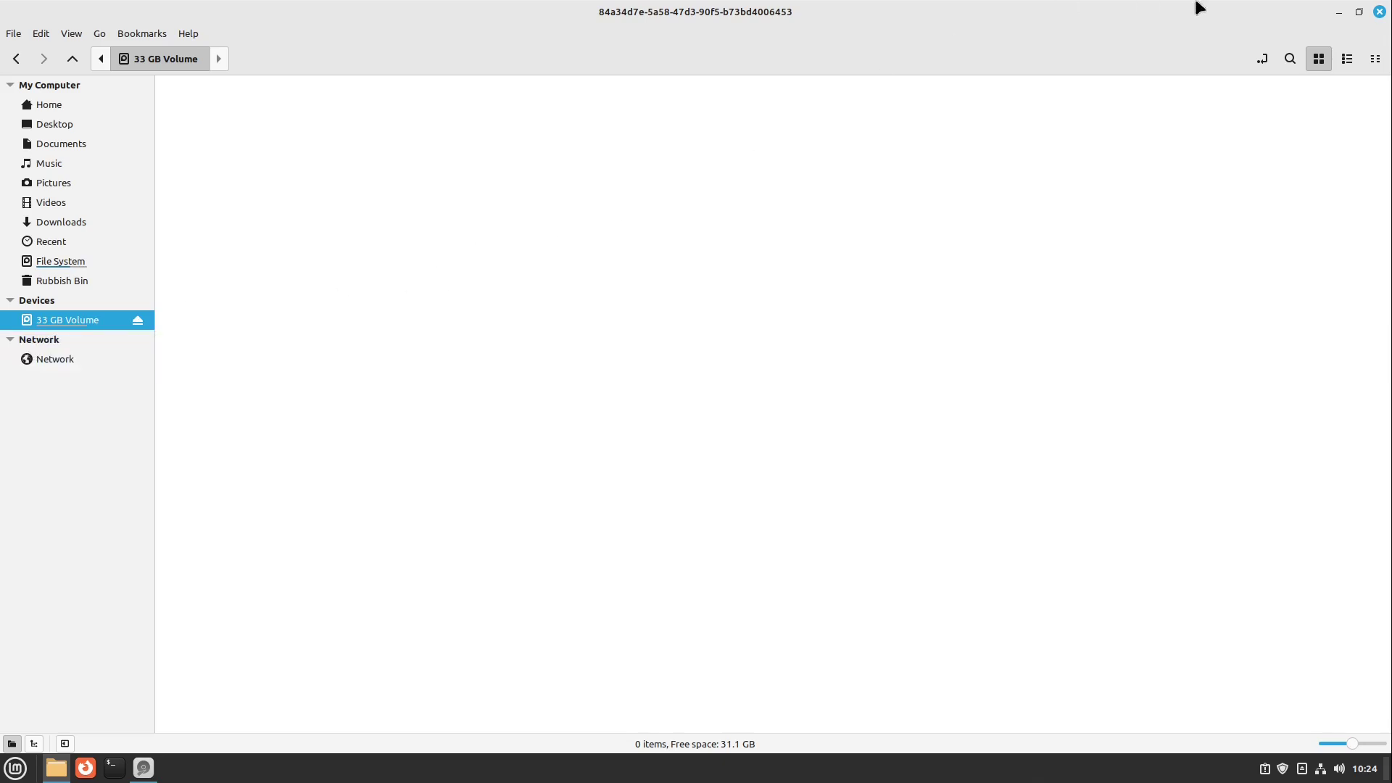
{"action": "left_click", "coordinate": [1379, 12]}
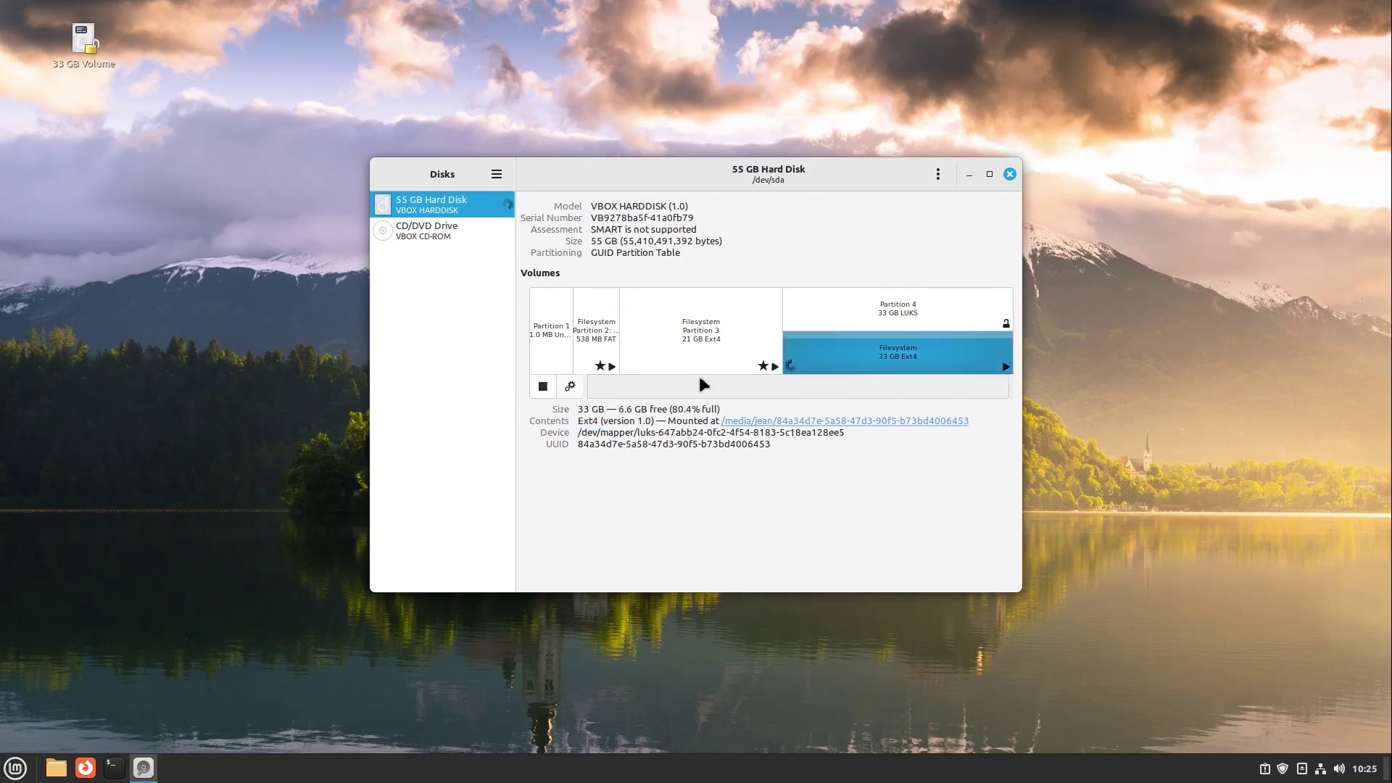
- Turn off session defaults, keep nofail, and identify the Ext4 volume by its /dev/mapper/luks path
{"action": "left_click", "coordinate": [571, 390]}
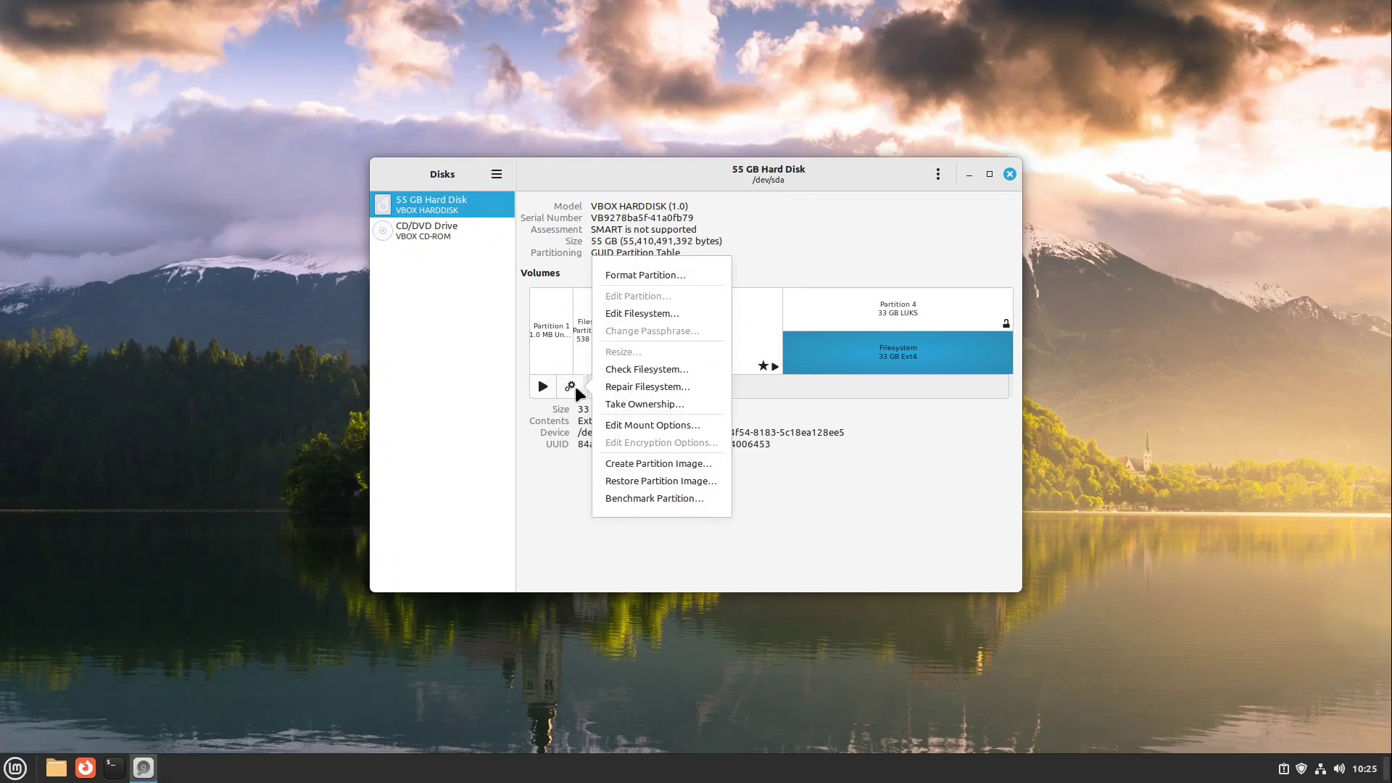
{"action": "left_click", "coordinate": [655, 424]}
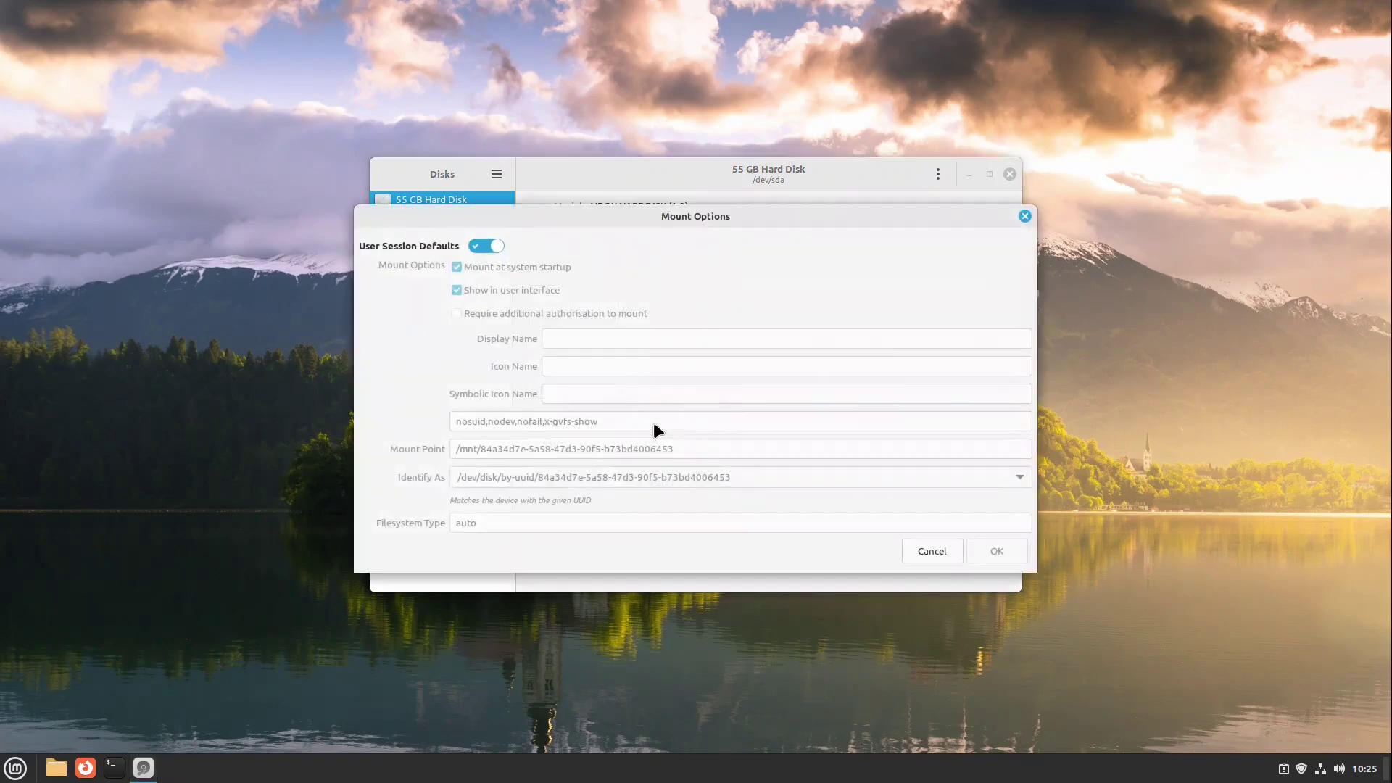
{"action": "left_click", "coordinate": [481, 245]}
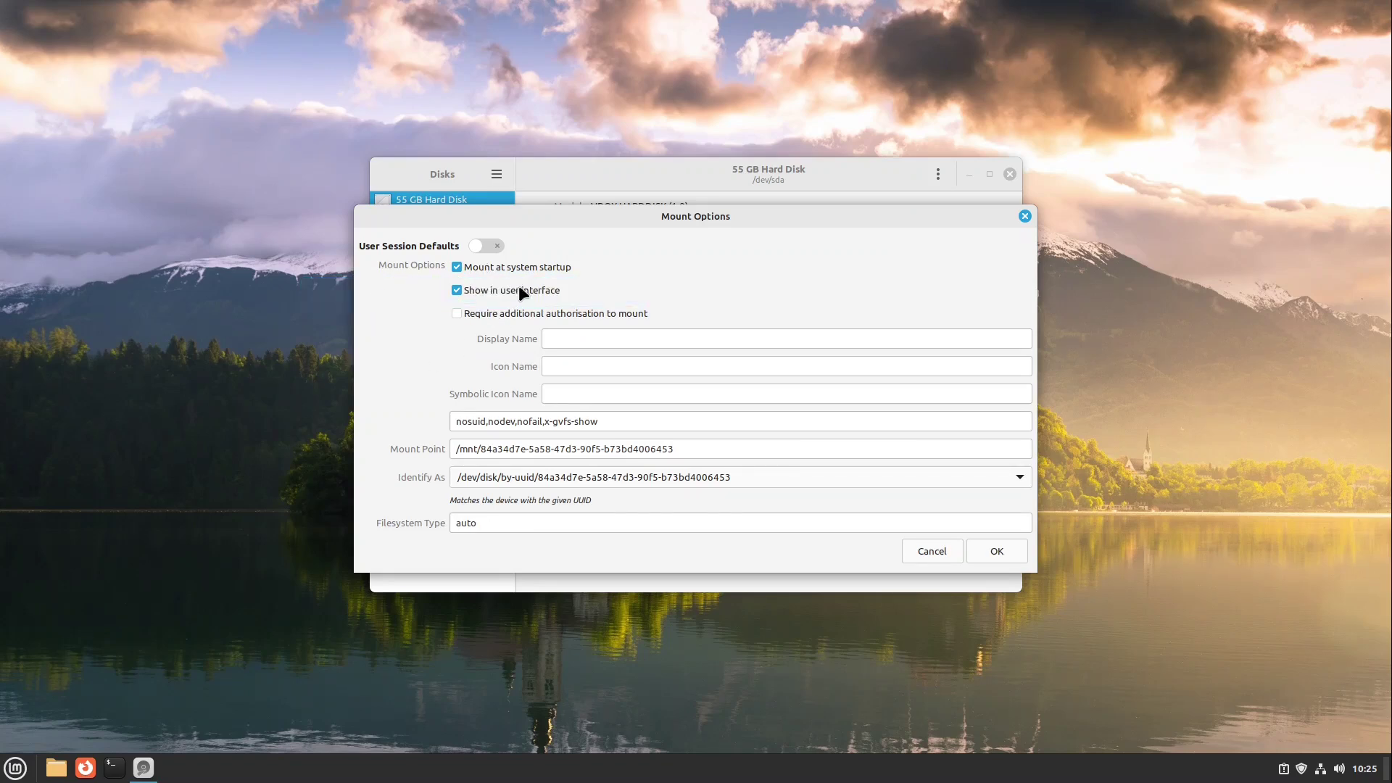
{"action": "double_click", "coordinate": [527, 423]}
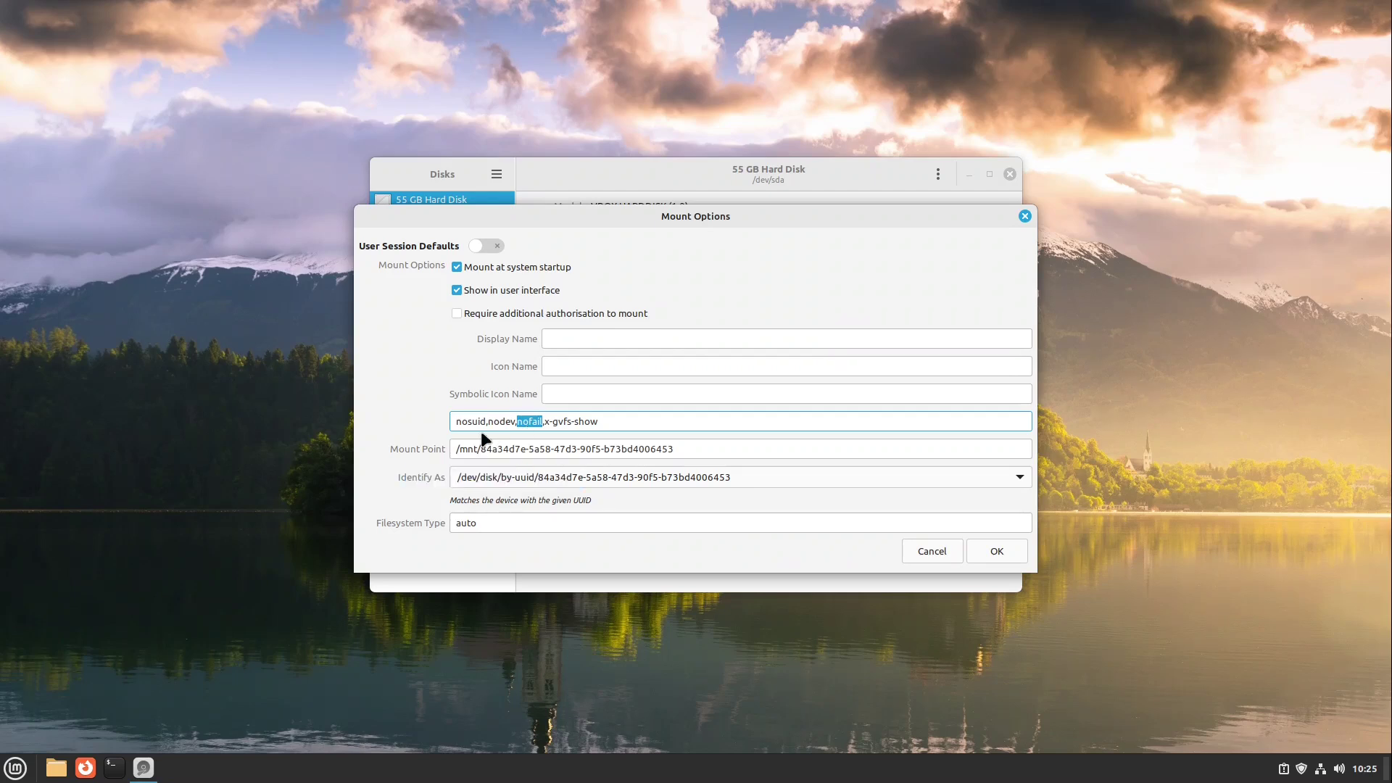
{"action": "left_click", "coordinate": [459, 477]}
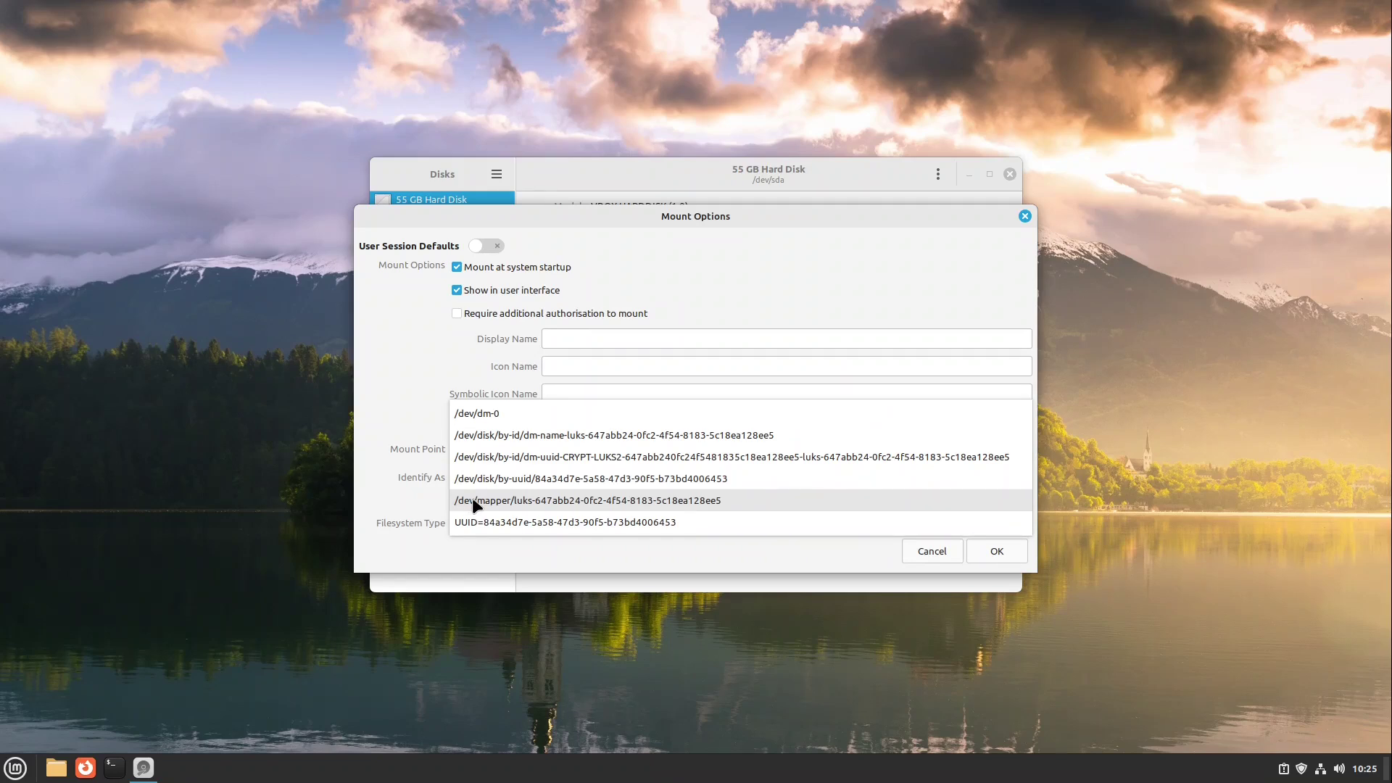
{"action": "left_click", "coordinate": [472, 501]}
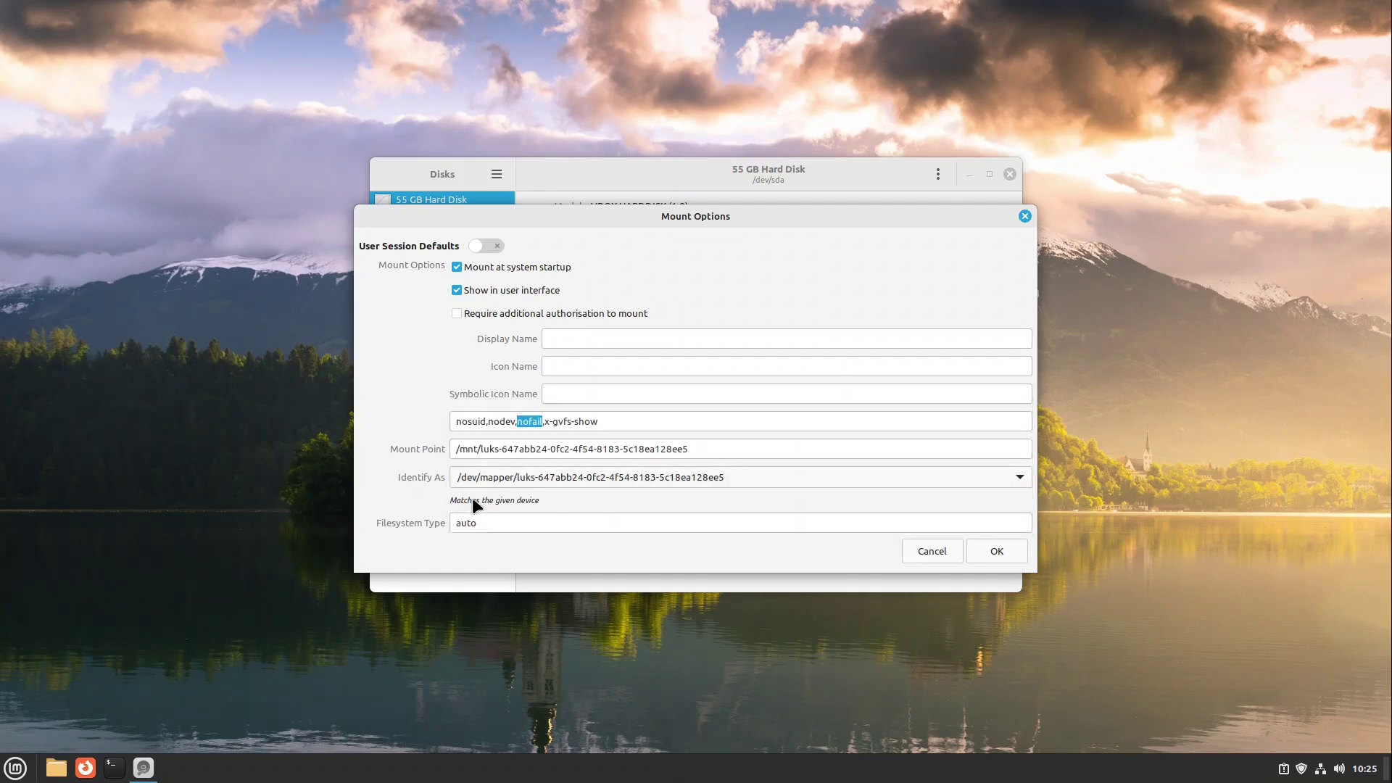
- Set the mount point to /data and save, authenticating with the account password
{"action": "triple_click", "coordinate": [505, 447]}
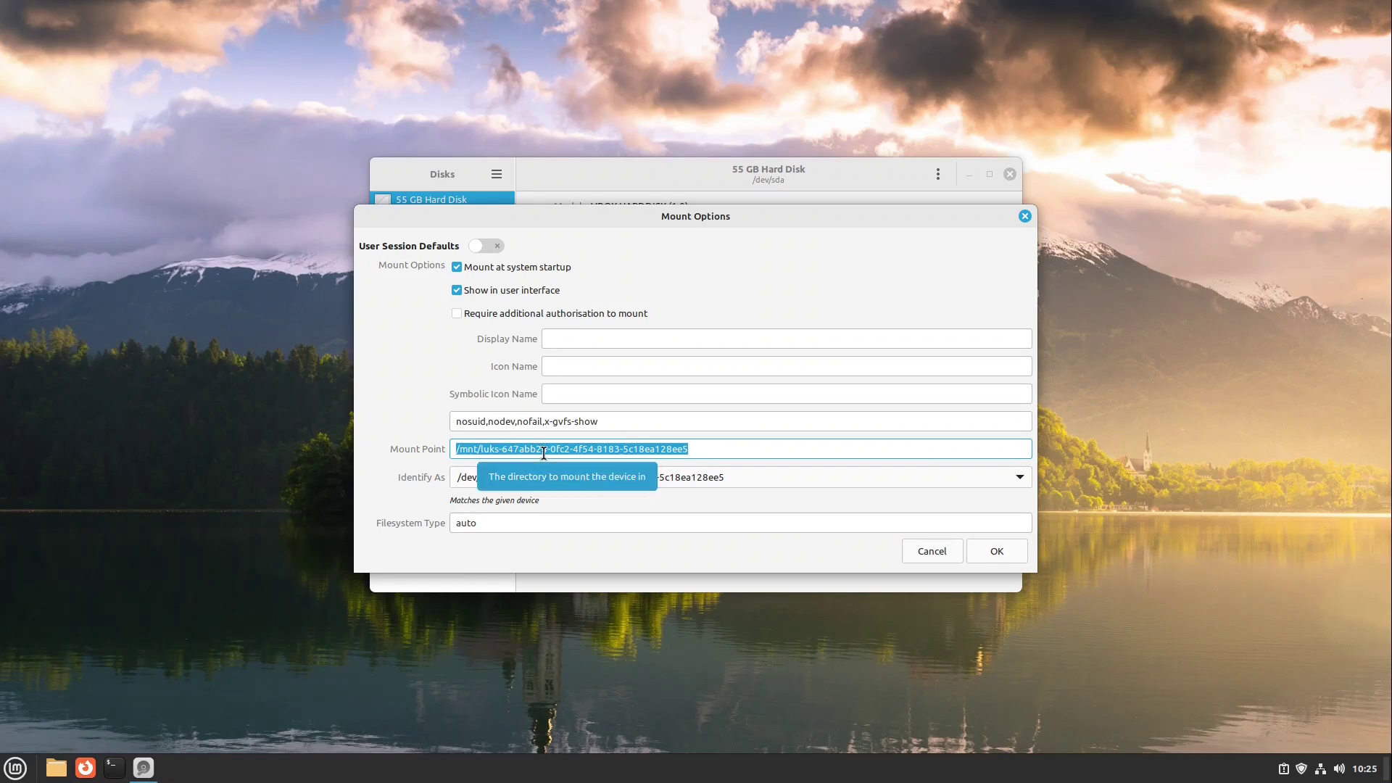
{"action": "type", "text": "/data"}
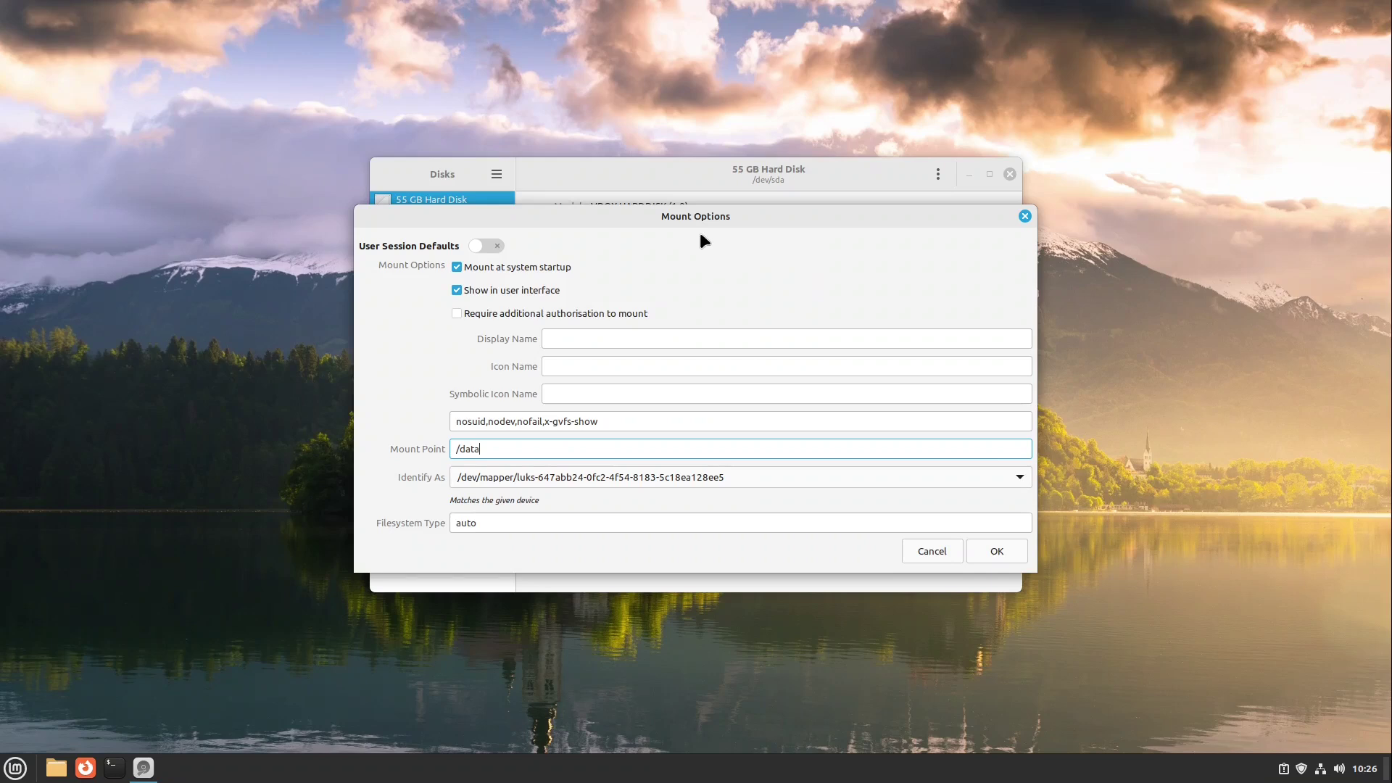
{"action": "left_click", "coordinate": [1011, 550]}
{"action": "type", "text": "mint"}
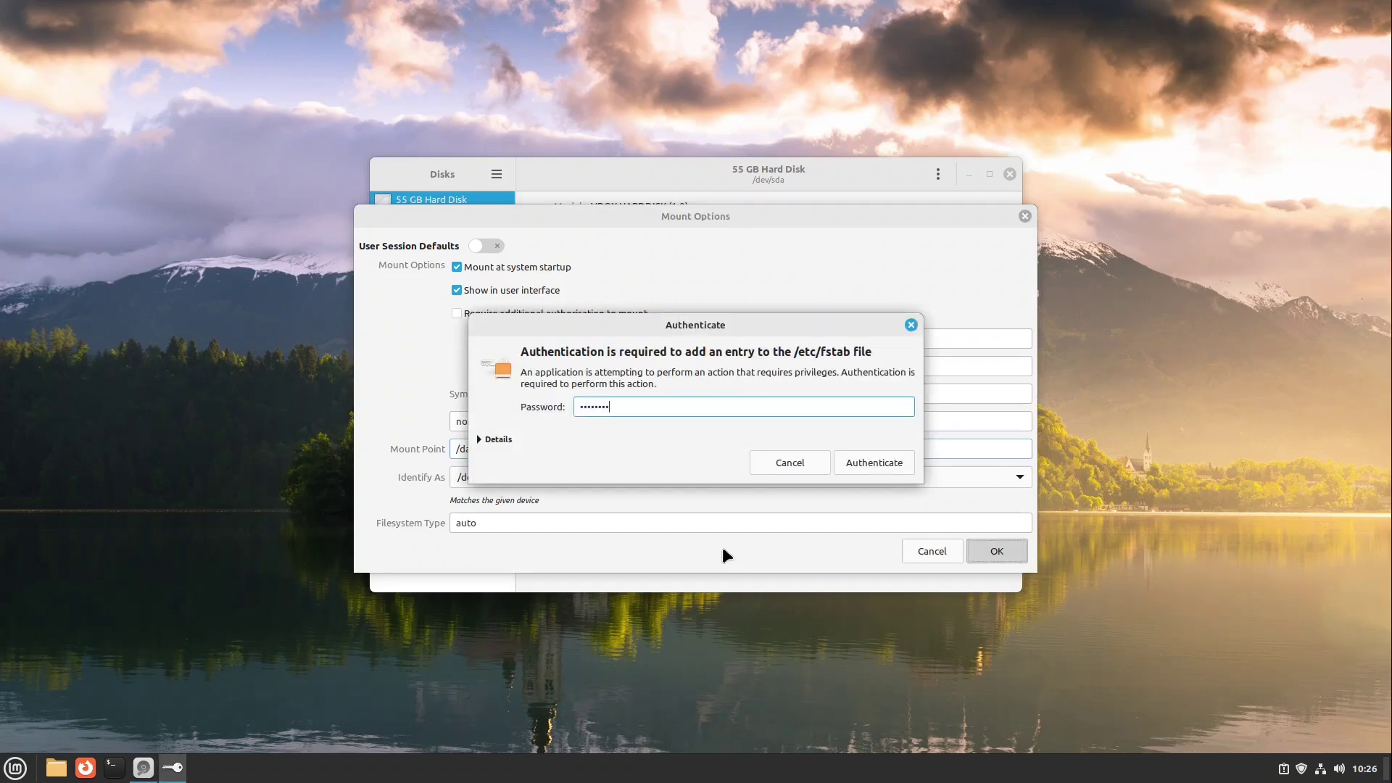
{"action": "key", "text": "Return"}
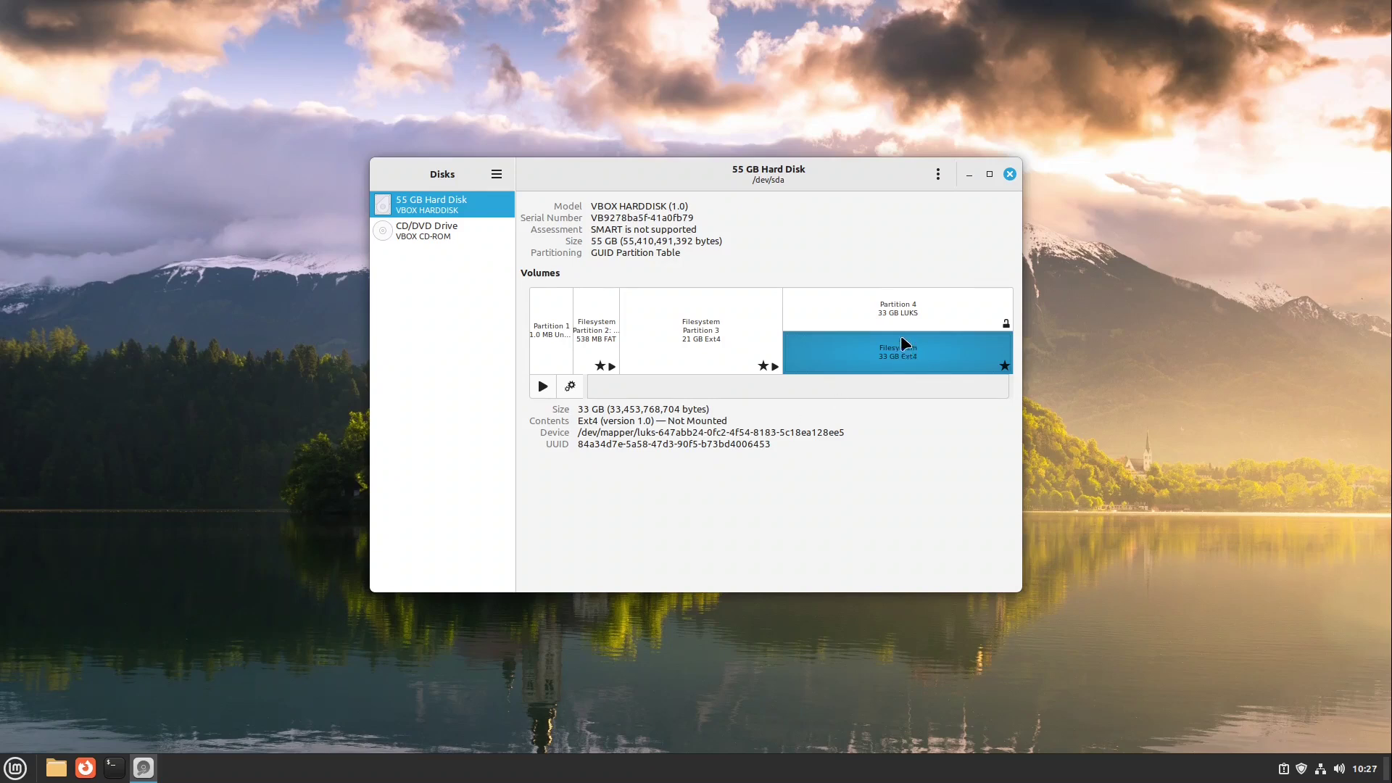
- Set Partition 4's encryption options to luks without session defaults, then authenticate to save
{"action": "left_click", "coordinate": [903, 315]}
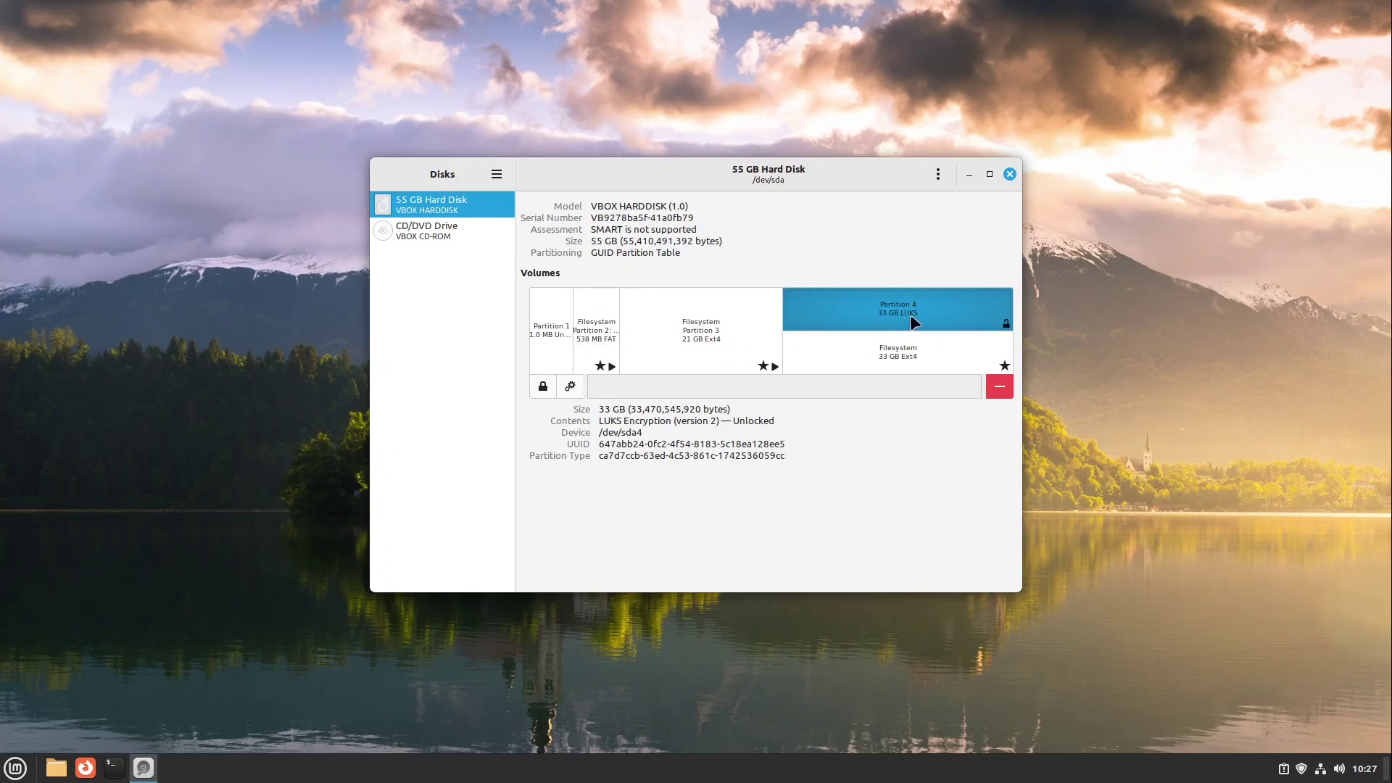
{"action": "left_click", "coordinate": [571, 388]}
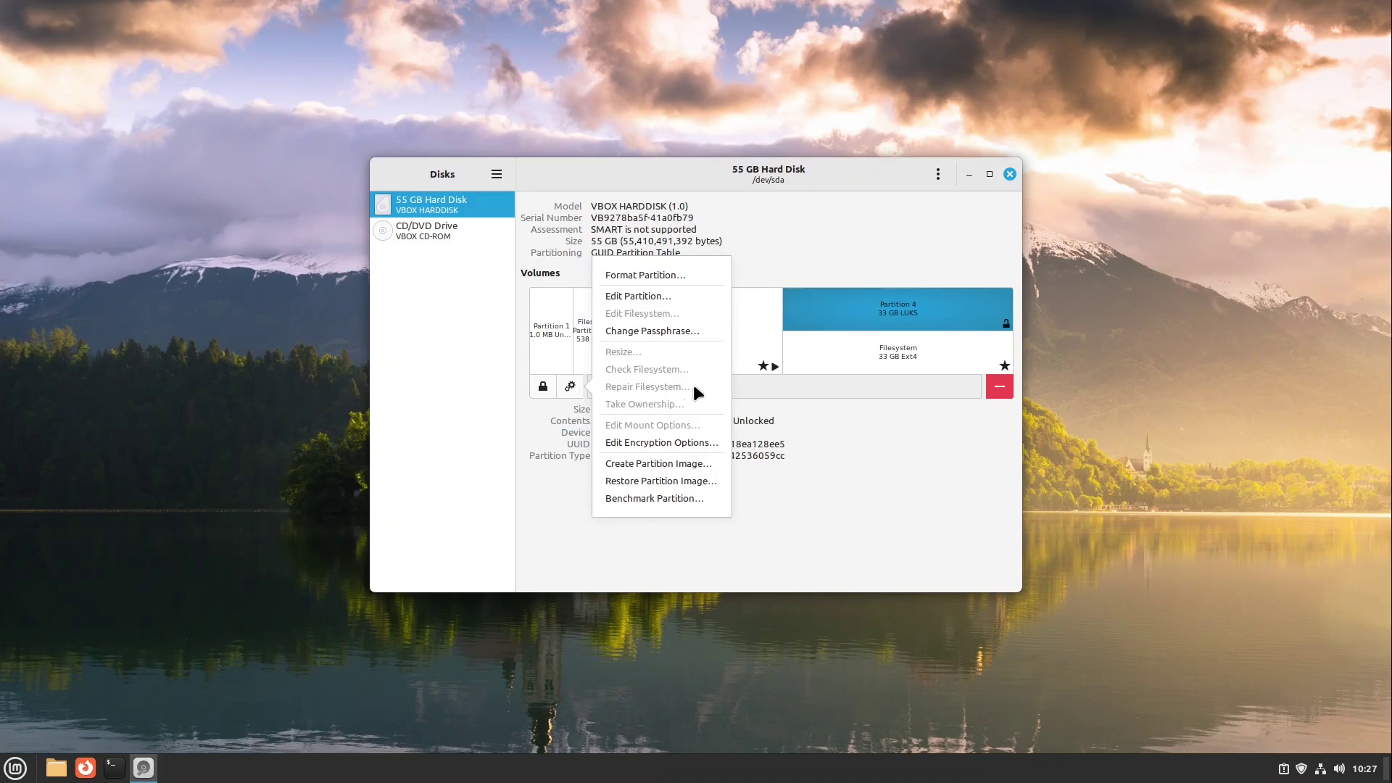
{"action": "left_click", "coordinate": [682, 444]}
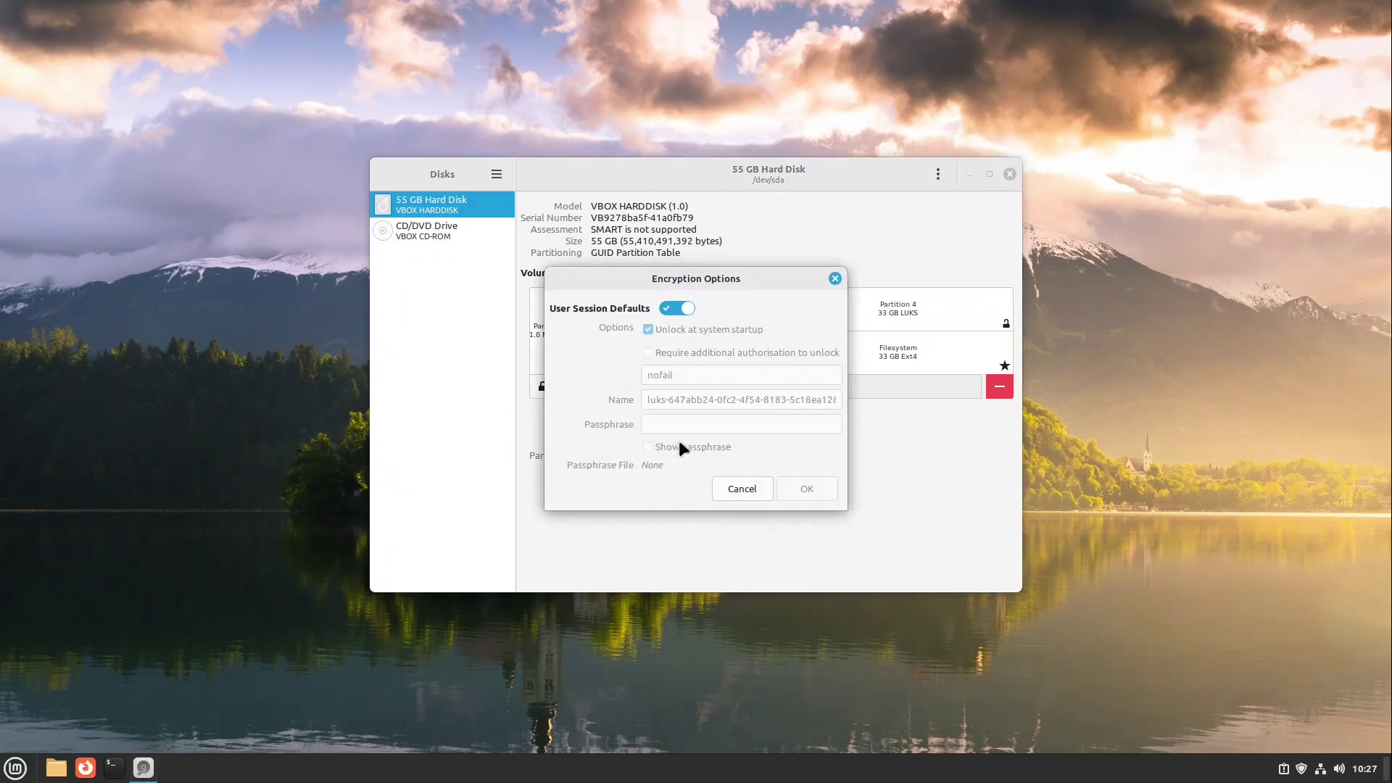
{"action": "left_click", "coordinate": [678, 308]}
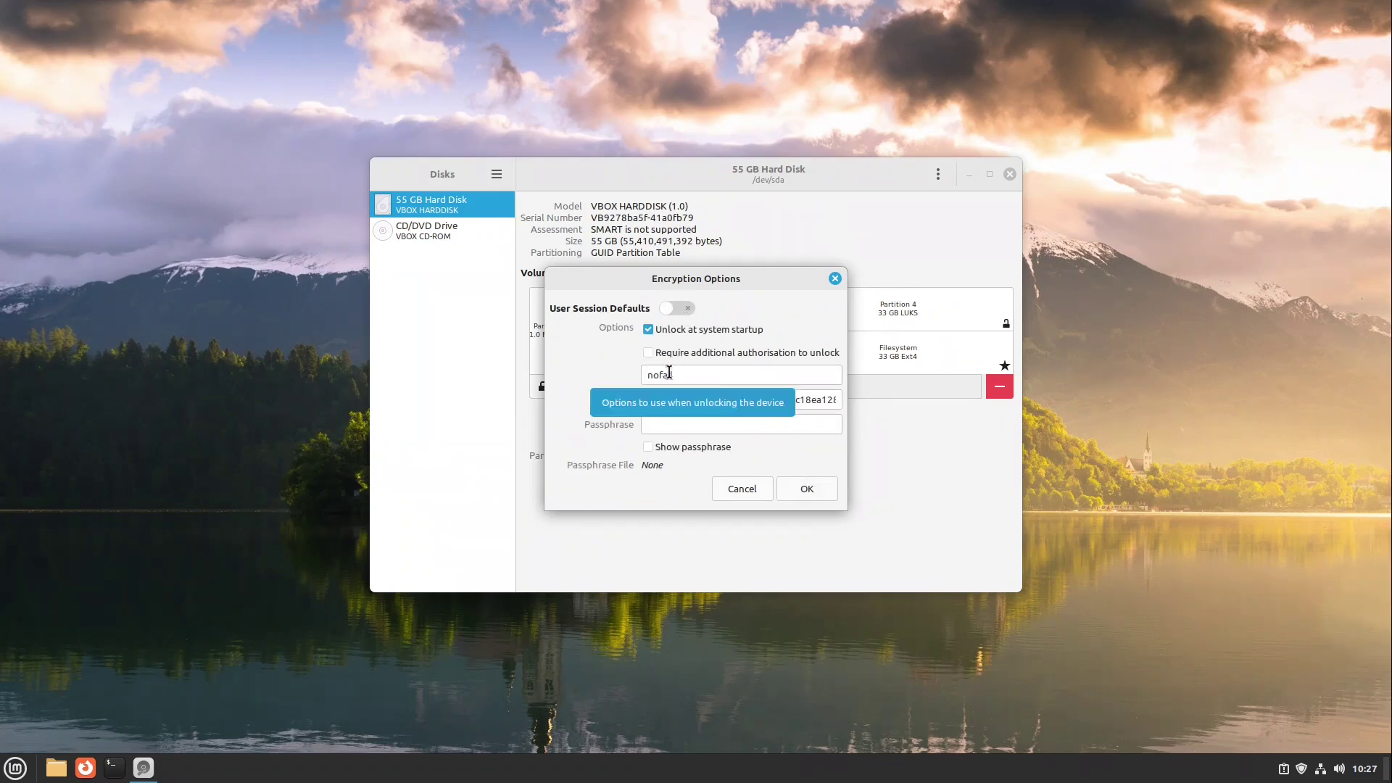
{"action": "double_click", "coordinate": [669, 372]}
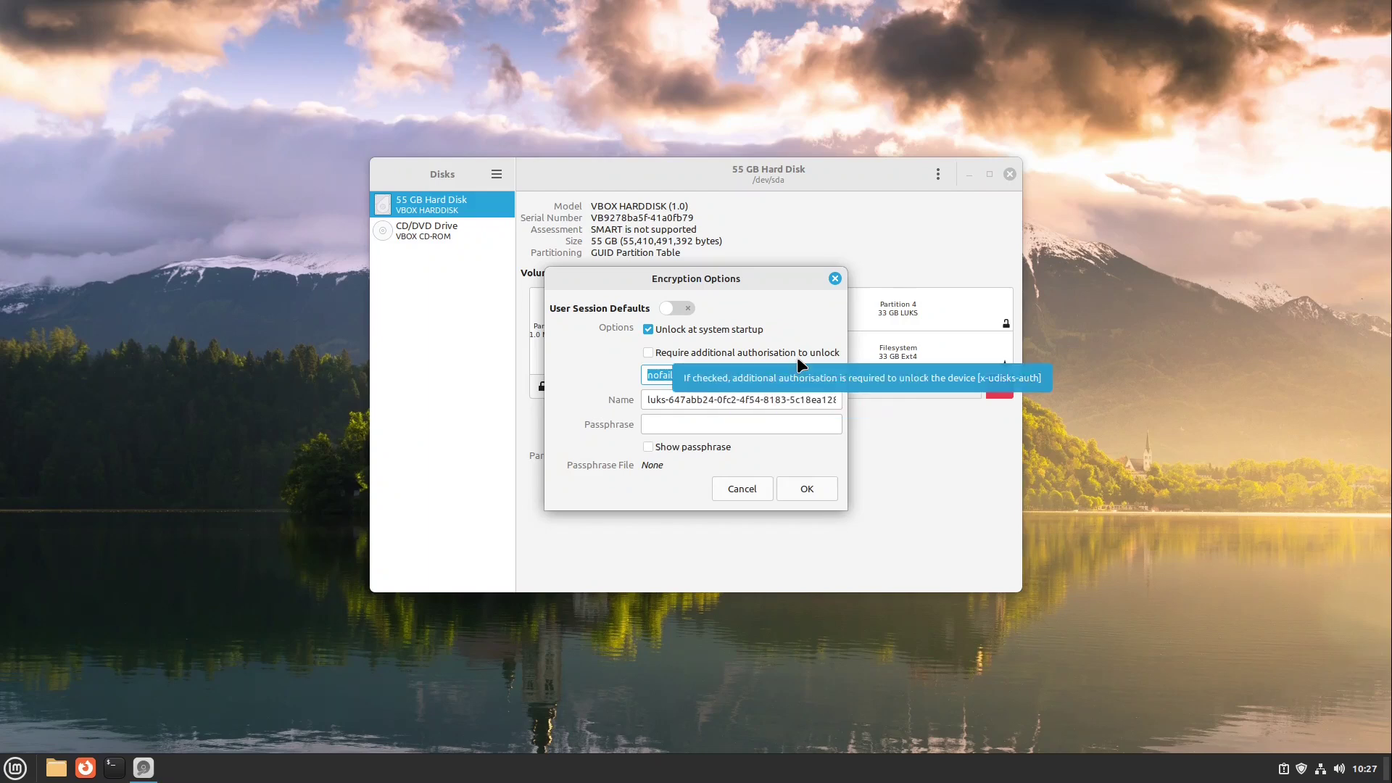
{"action": "type", "text": "luks"}
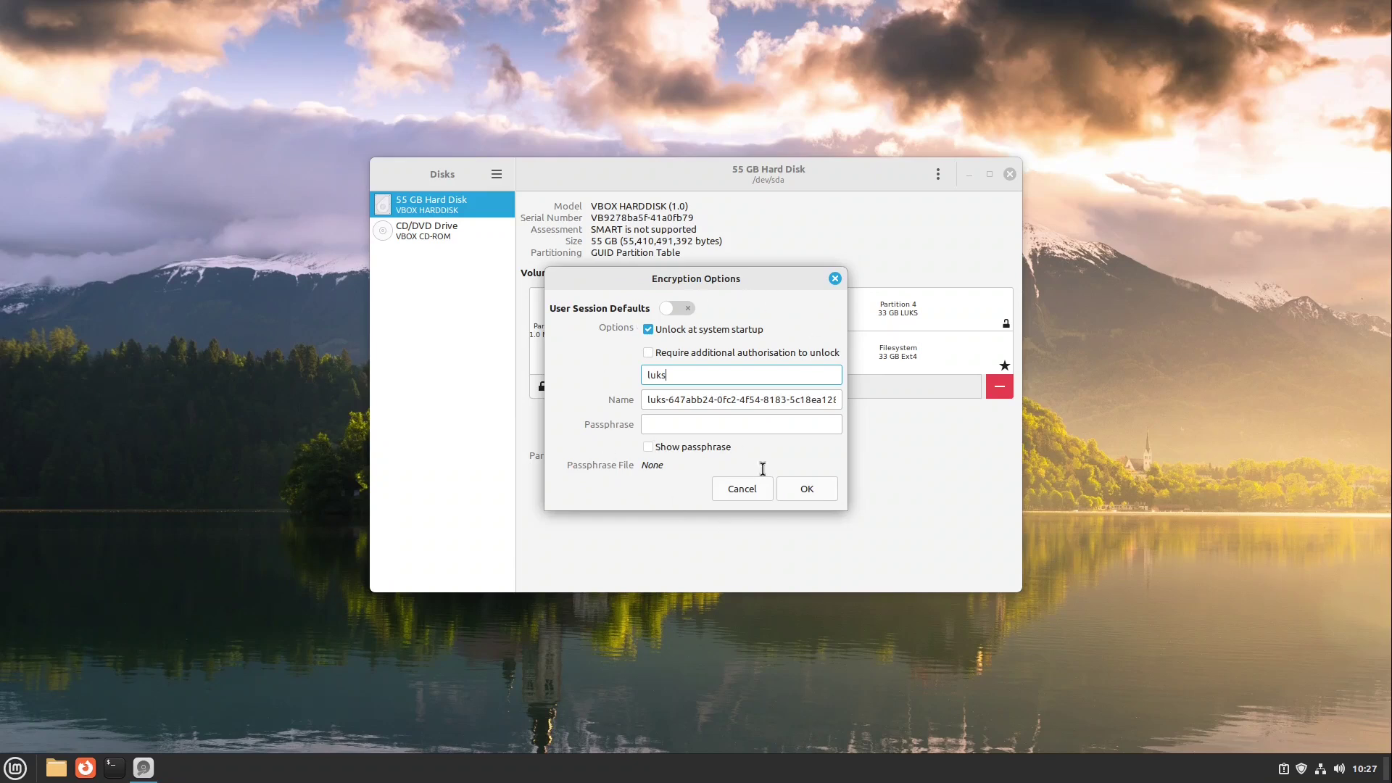
{"action": "left_click", "coordinate": [807, 489]}
{"action": "type", "text": "••••••"}
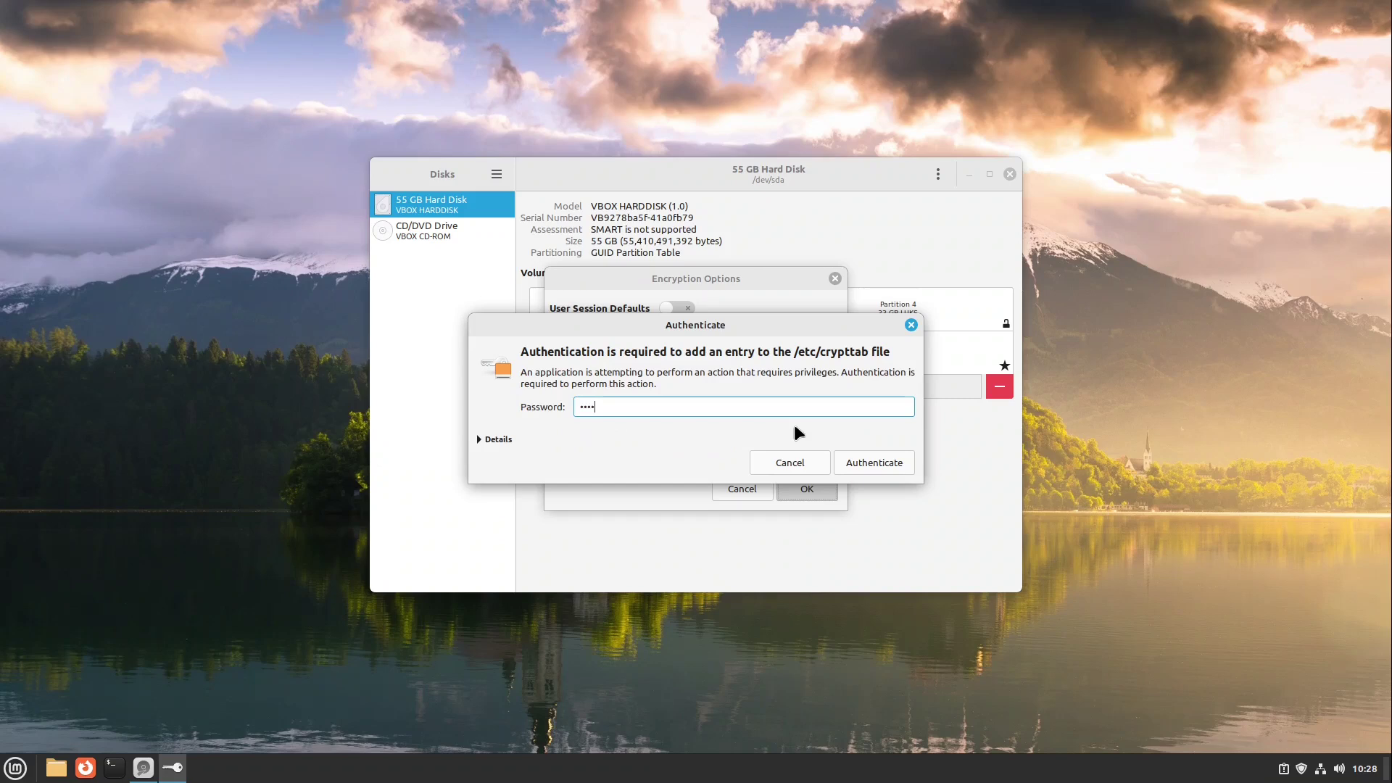
{"action": "type", "text": "•"}
{"action": "key", "text": "Return"}
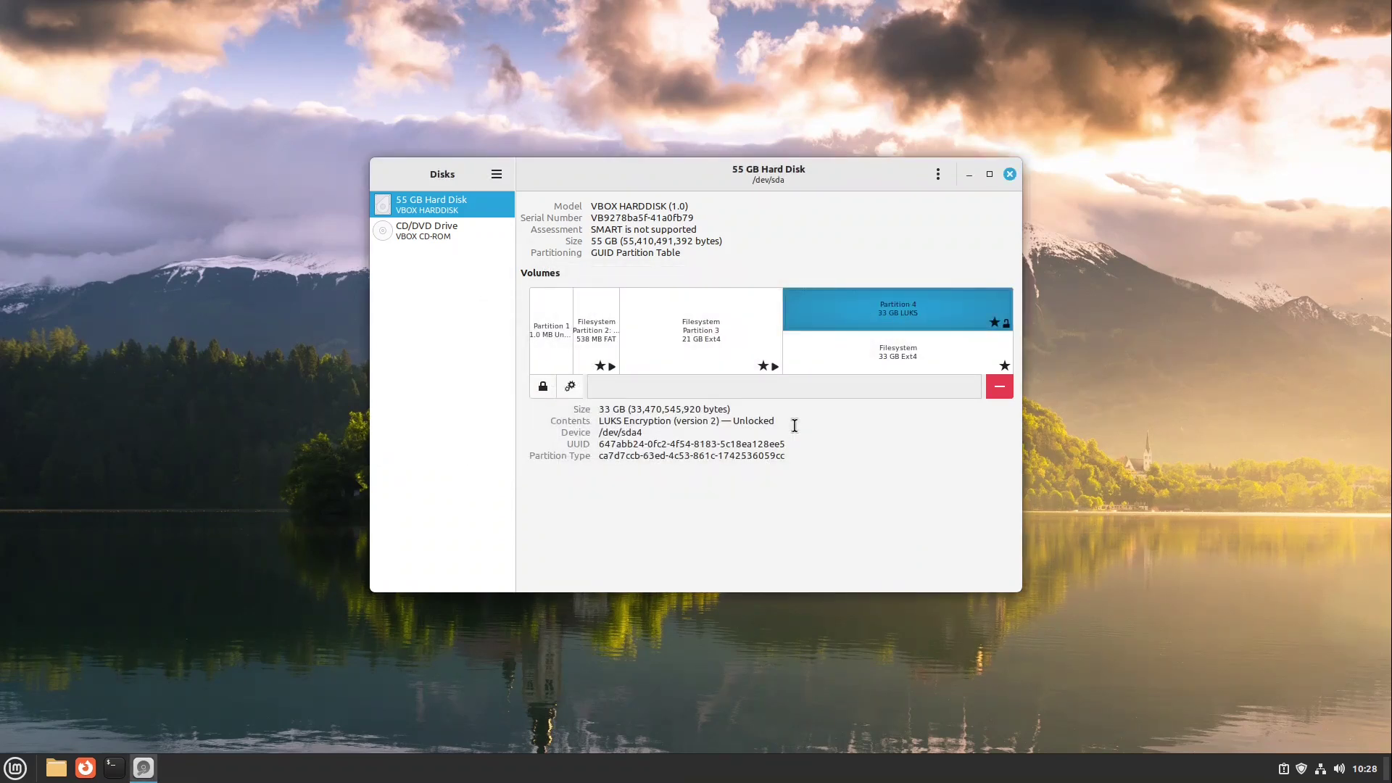
- Close Disks and bring up the restart choices from the Mint menu
{"action": "left_click", "coordinate": [1009, 174]}
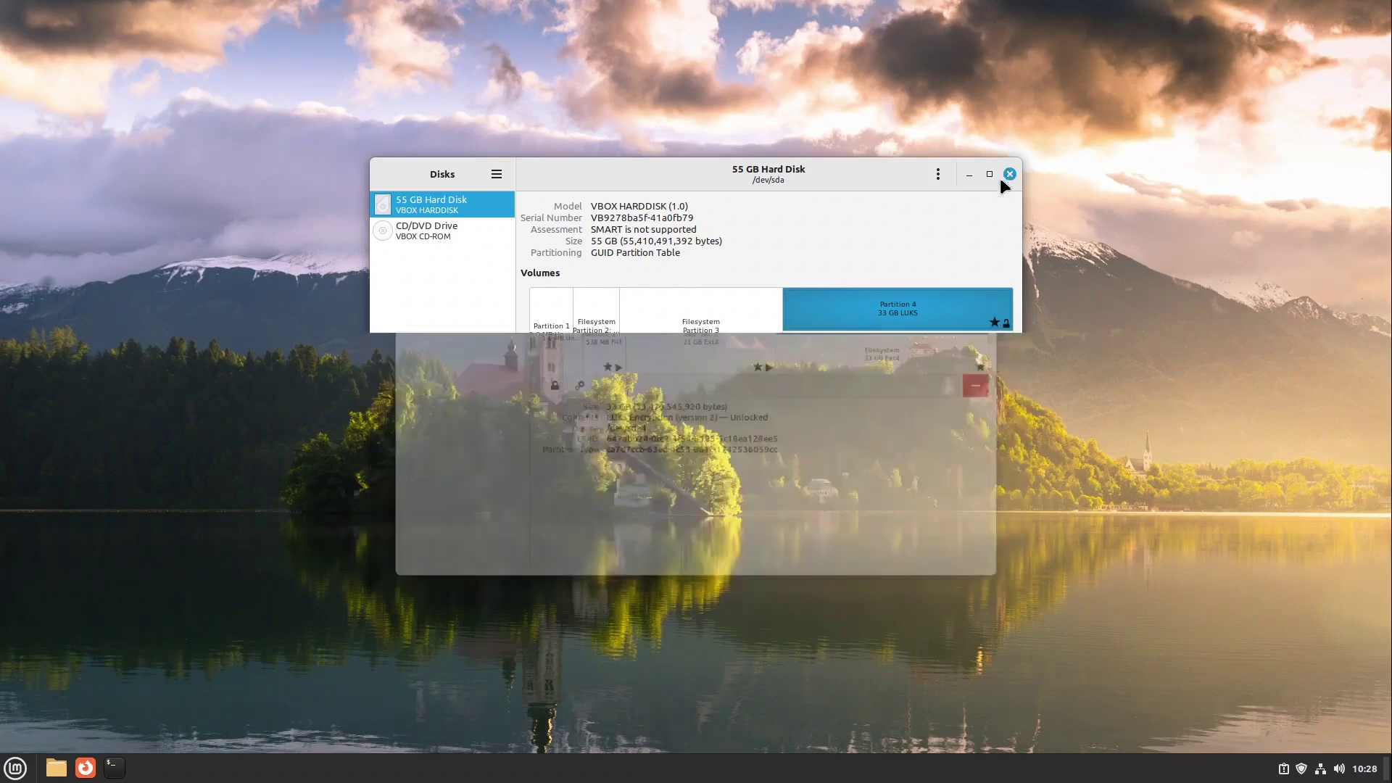
{"action": "left_click", "coordinate": [16, 768]}
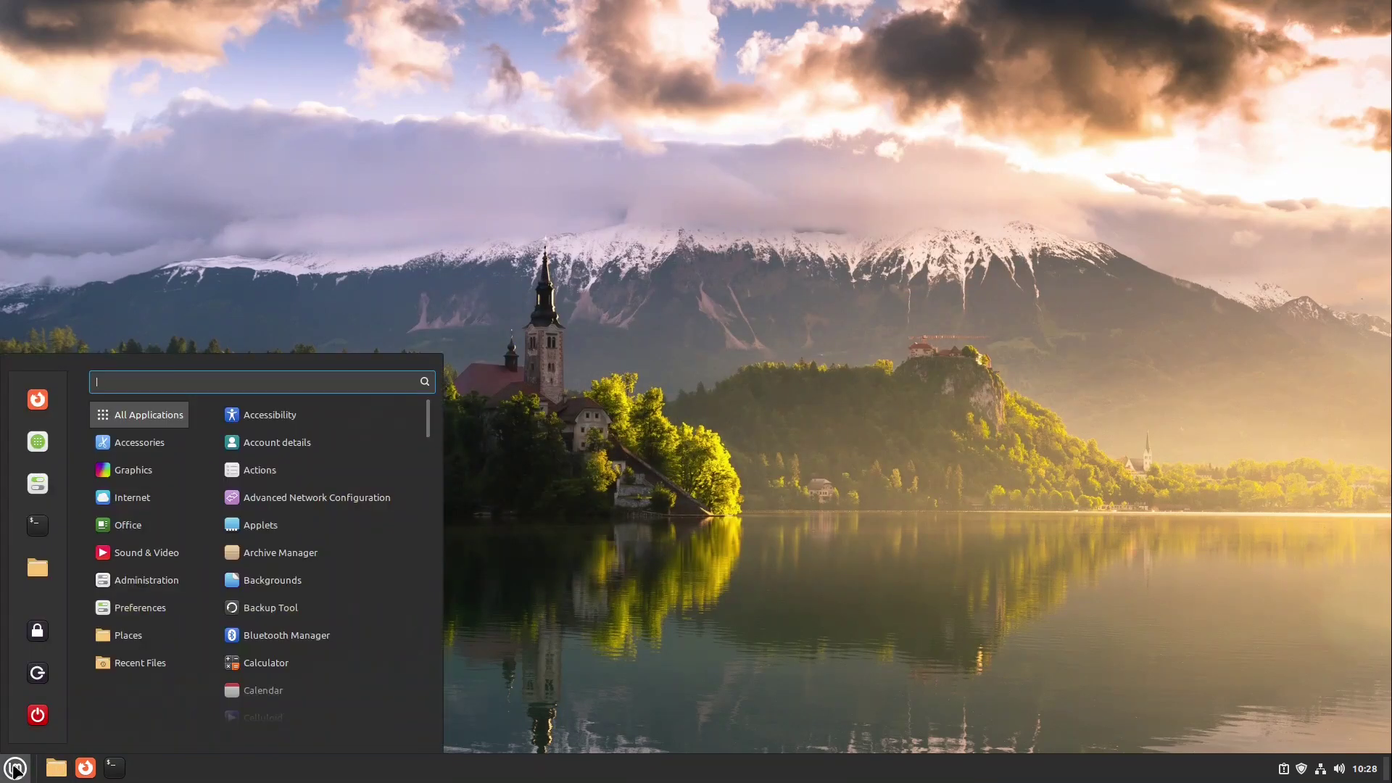
{"action": "left_click", "coordinate": [37, 716]}
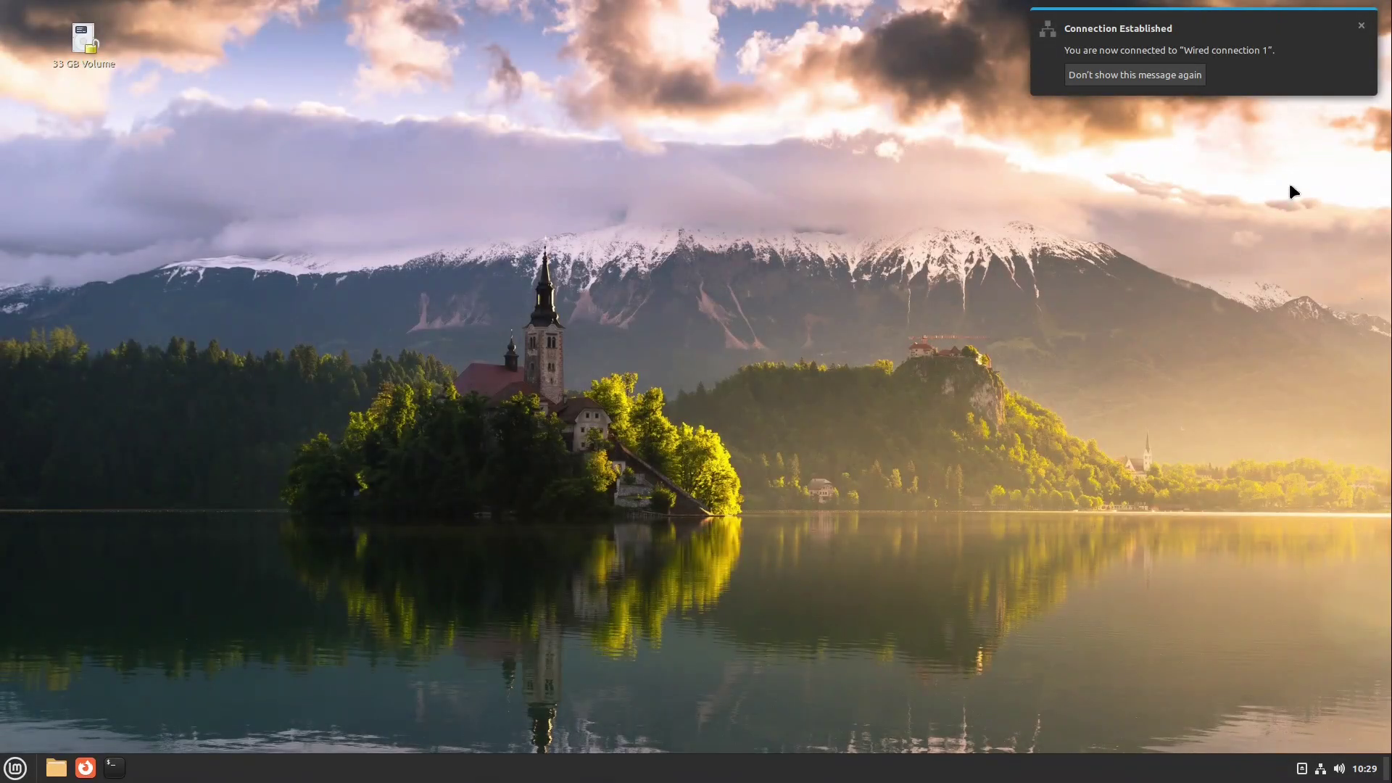
- Open the 33 GB Volume in Nemo, verify it is empty with 31.1 GB free, then return Home
{"action": "left_click", "coordinate": [1362, 27]}
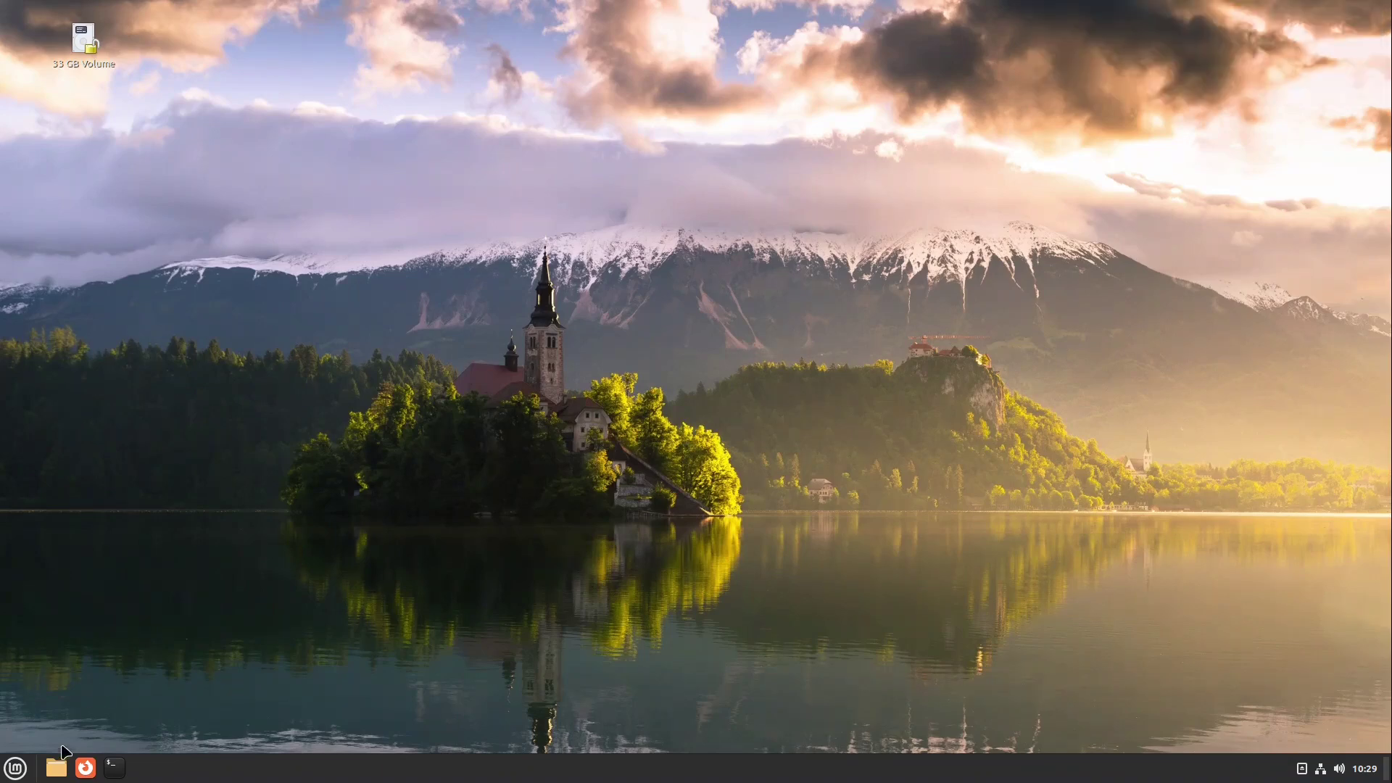
{"action": "left_click", "coordinate": [58, 768]}
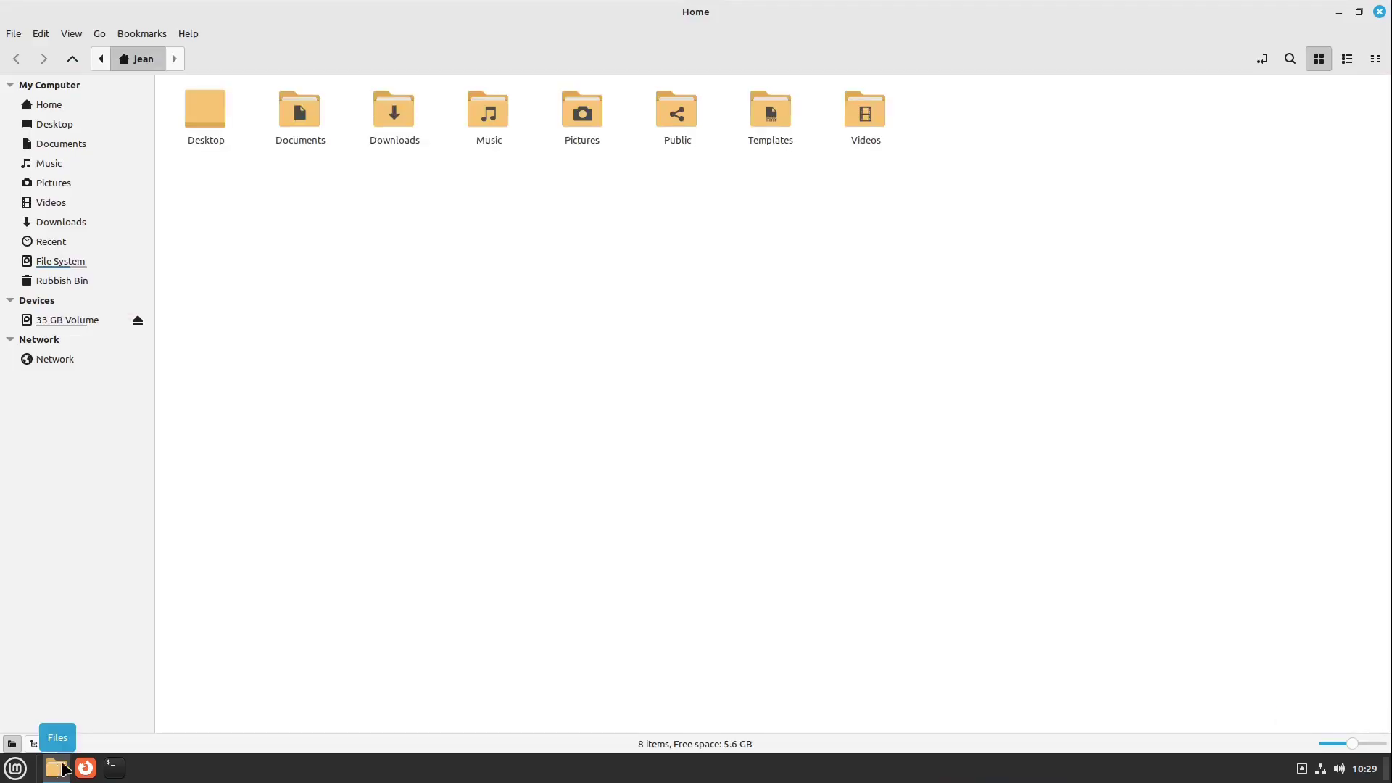
{"action": "left_click", "coordinate": [85, 322]}
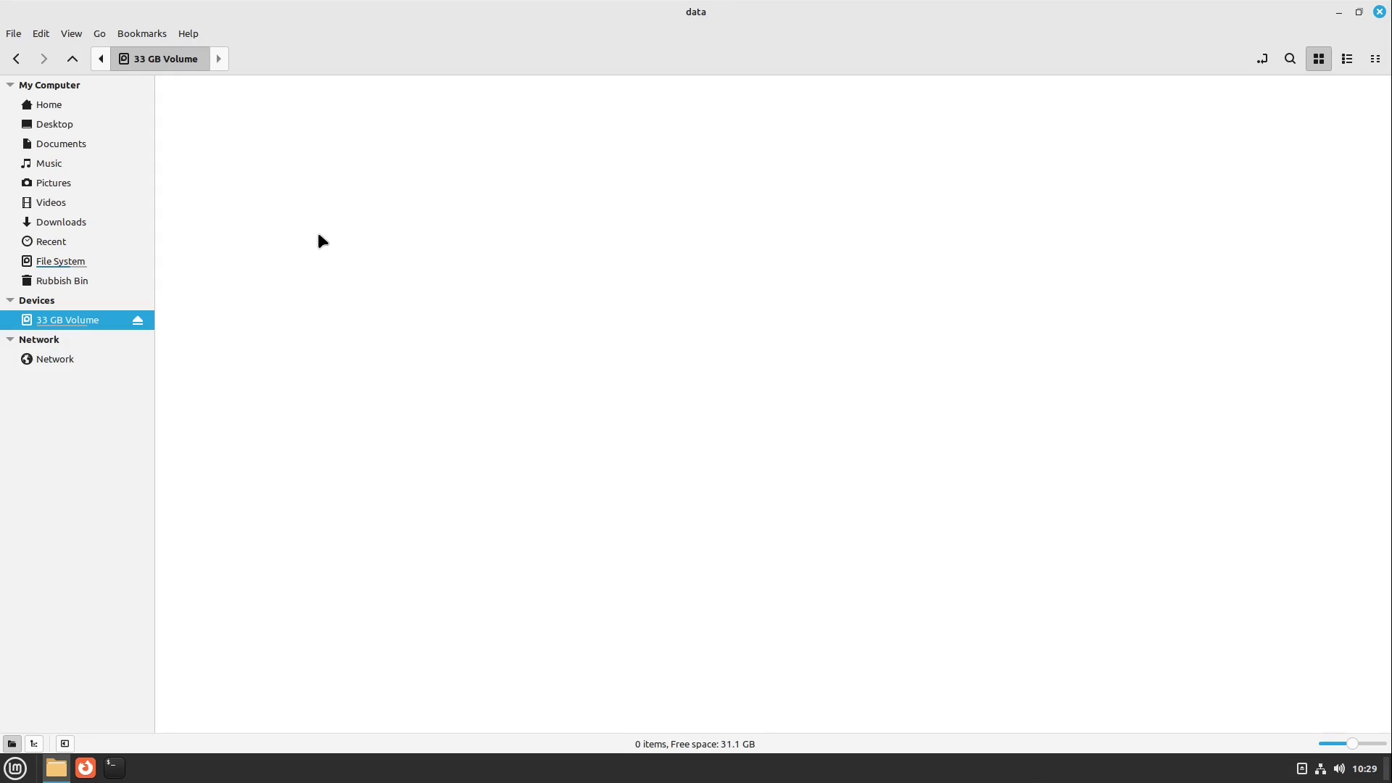
{"action": "right_click", "coordinate": [281, 190]}
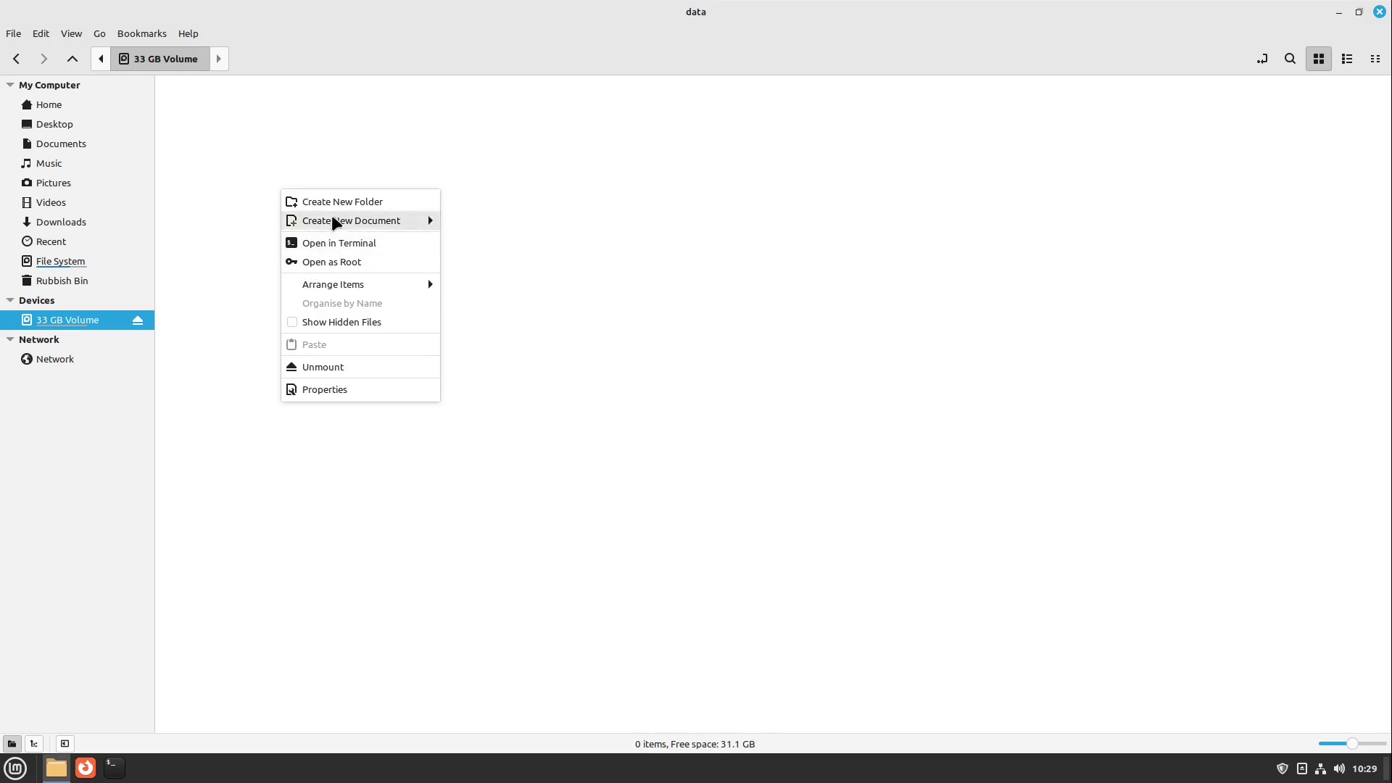
{"action": "left_click", "coordinate": [307, 143]}
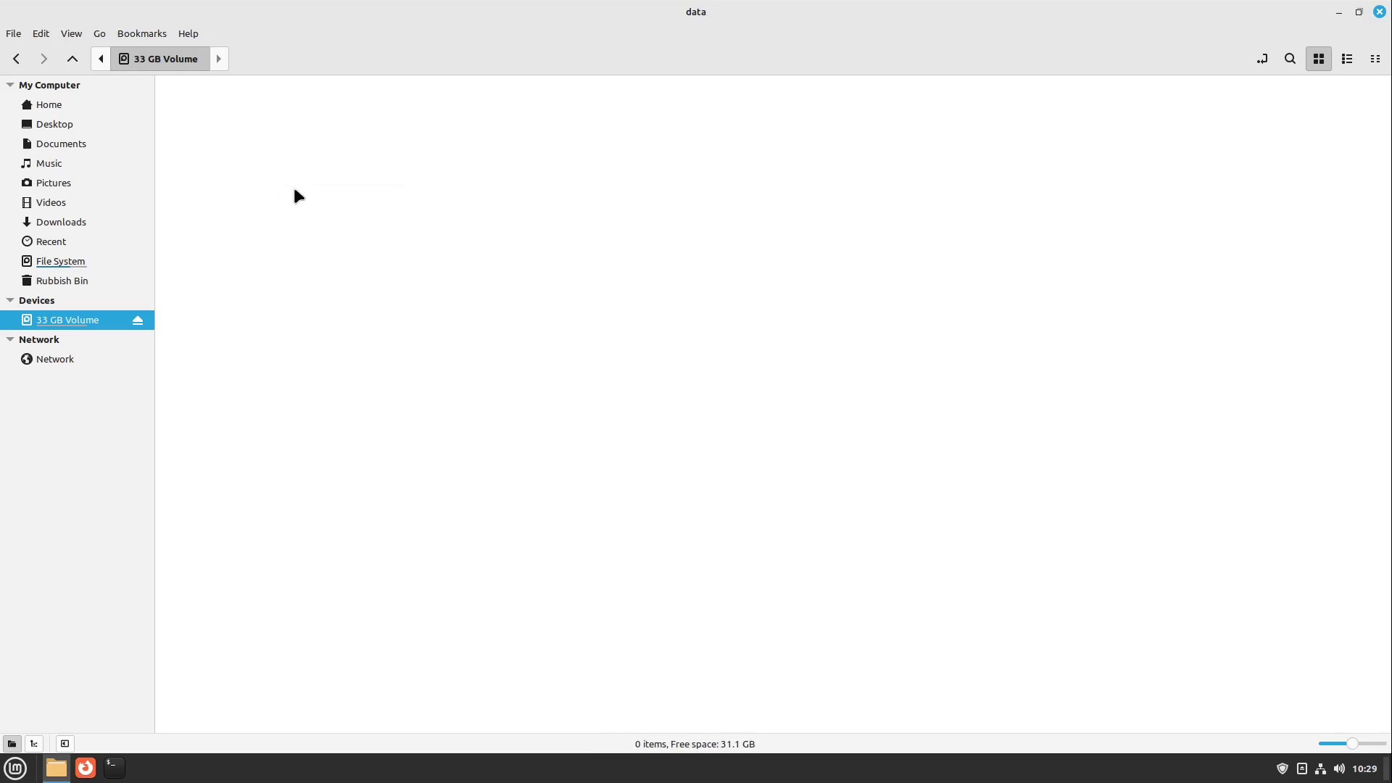
{"action": "left_click", "coordinate": [66, 106]}
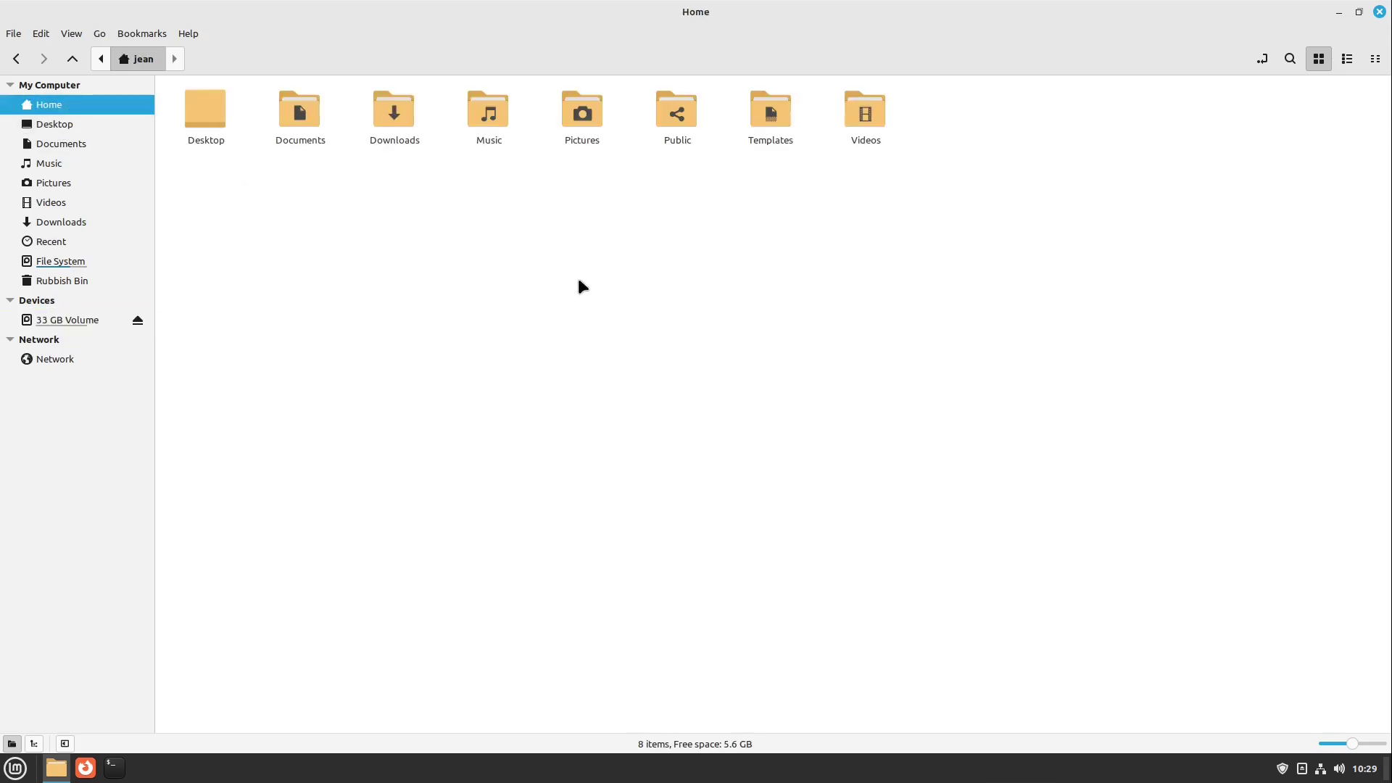
- Split Nemo into two panes and show the 33 GB Volume in the right pane
{"action": "key", "text": "F3"}
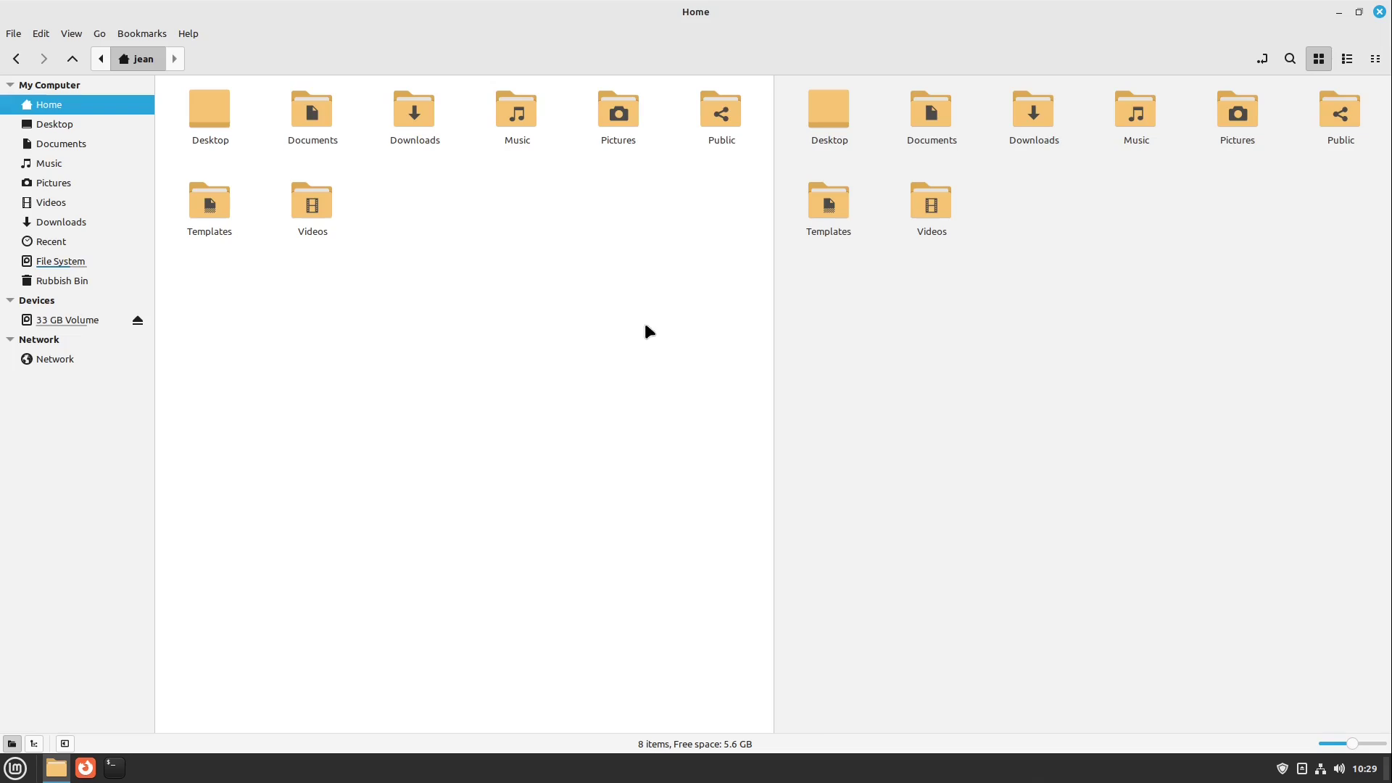
{"action": "left_click", "coordinate": [932, 332]}
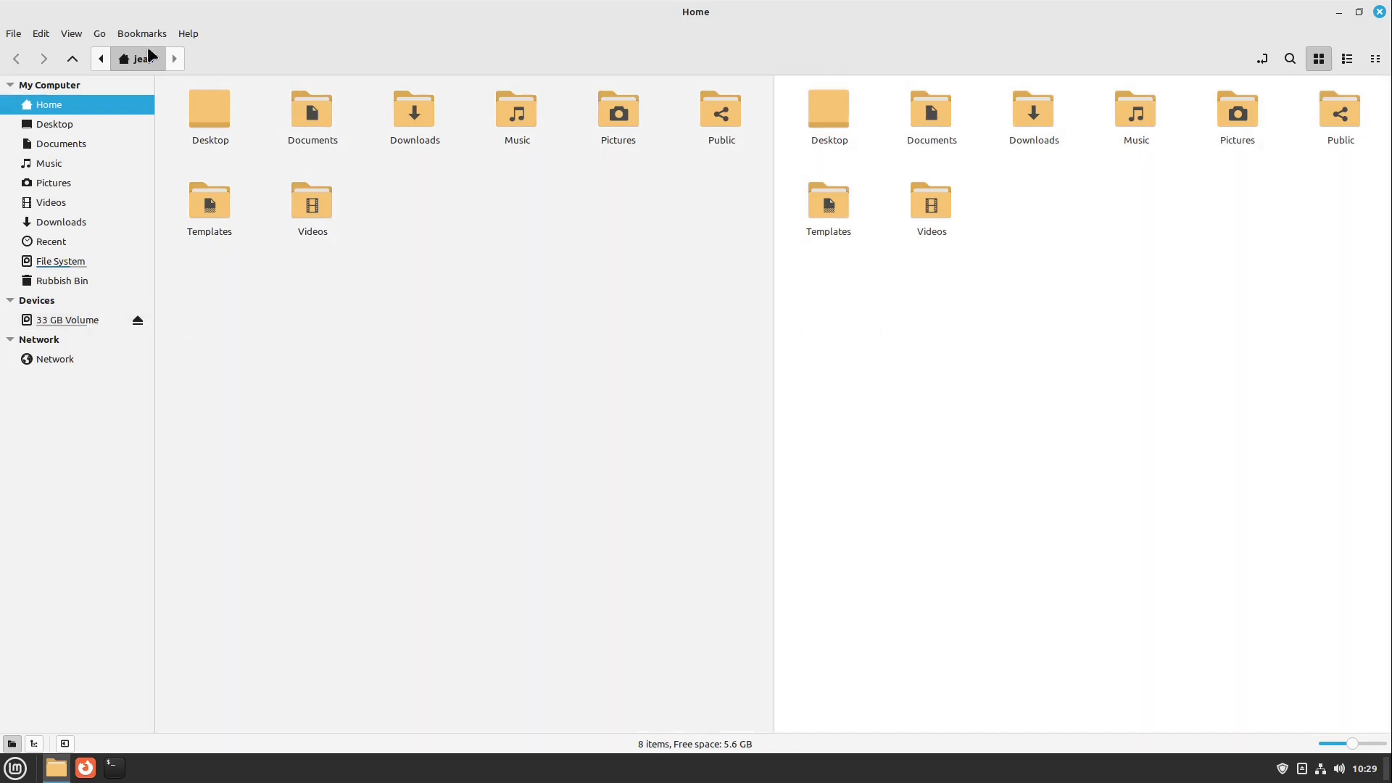
{"action": "left_click", "coordinate": [75, 32]}
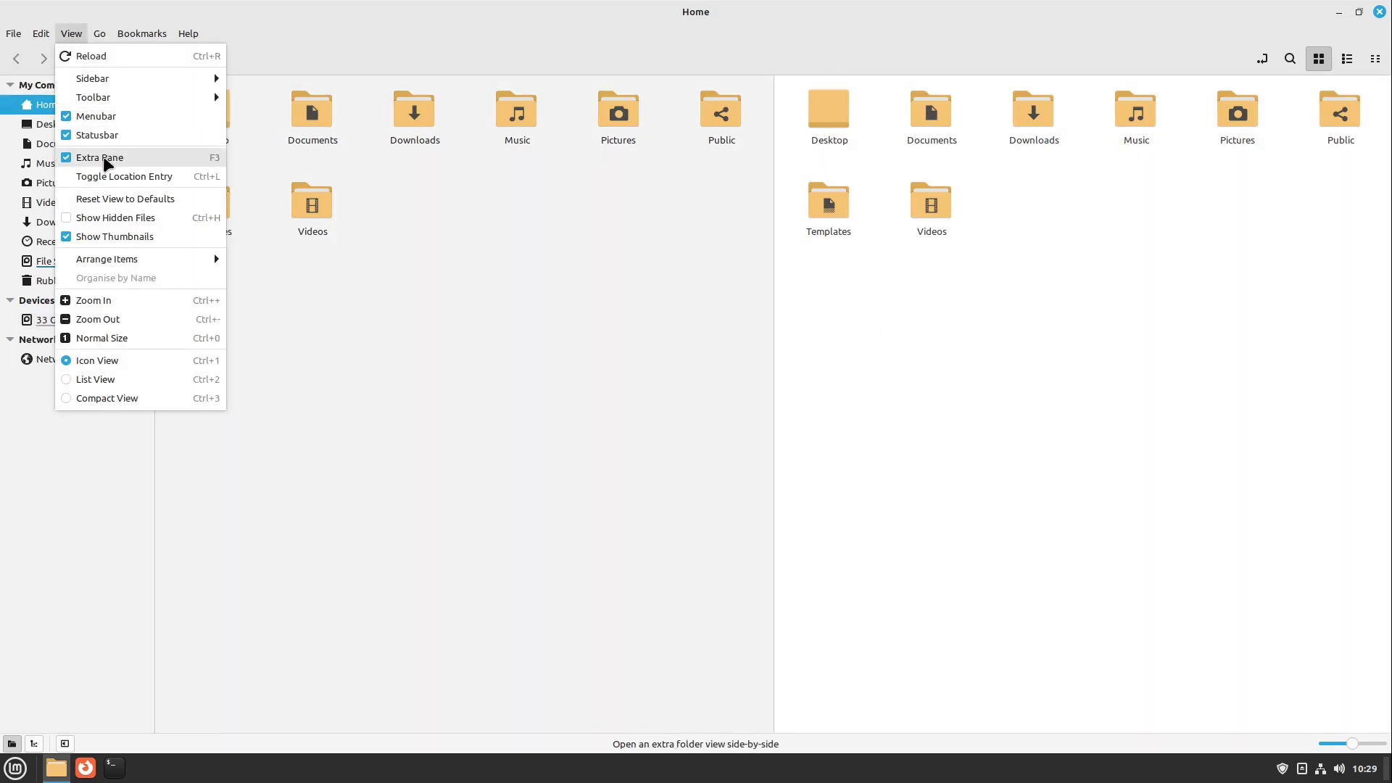
{"action": "left_click", "coordinate": [892, 310]}
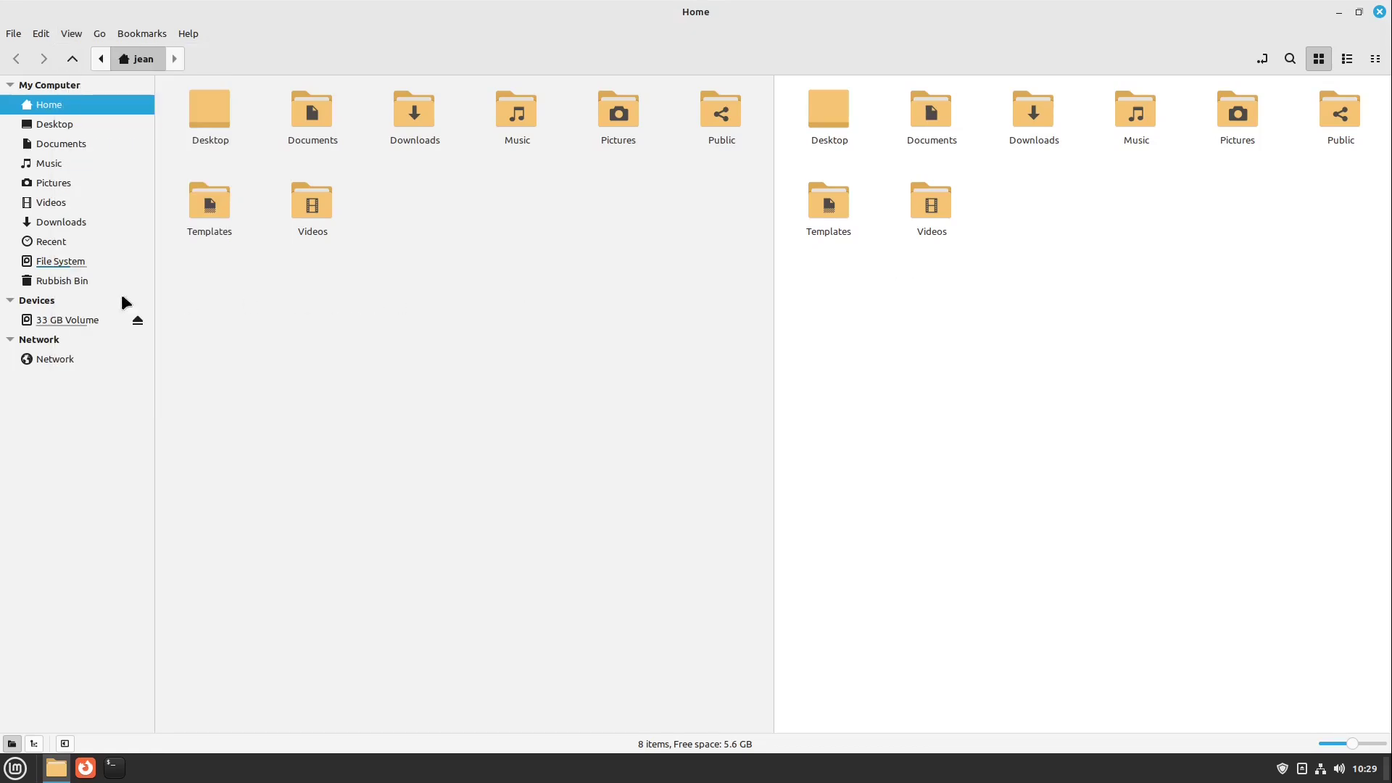
{"action": "left_click", "coordinate": [48, 322]}
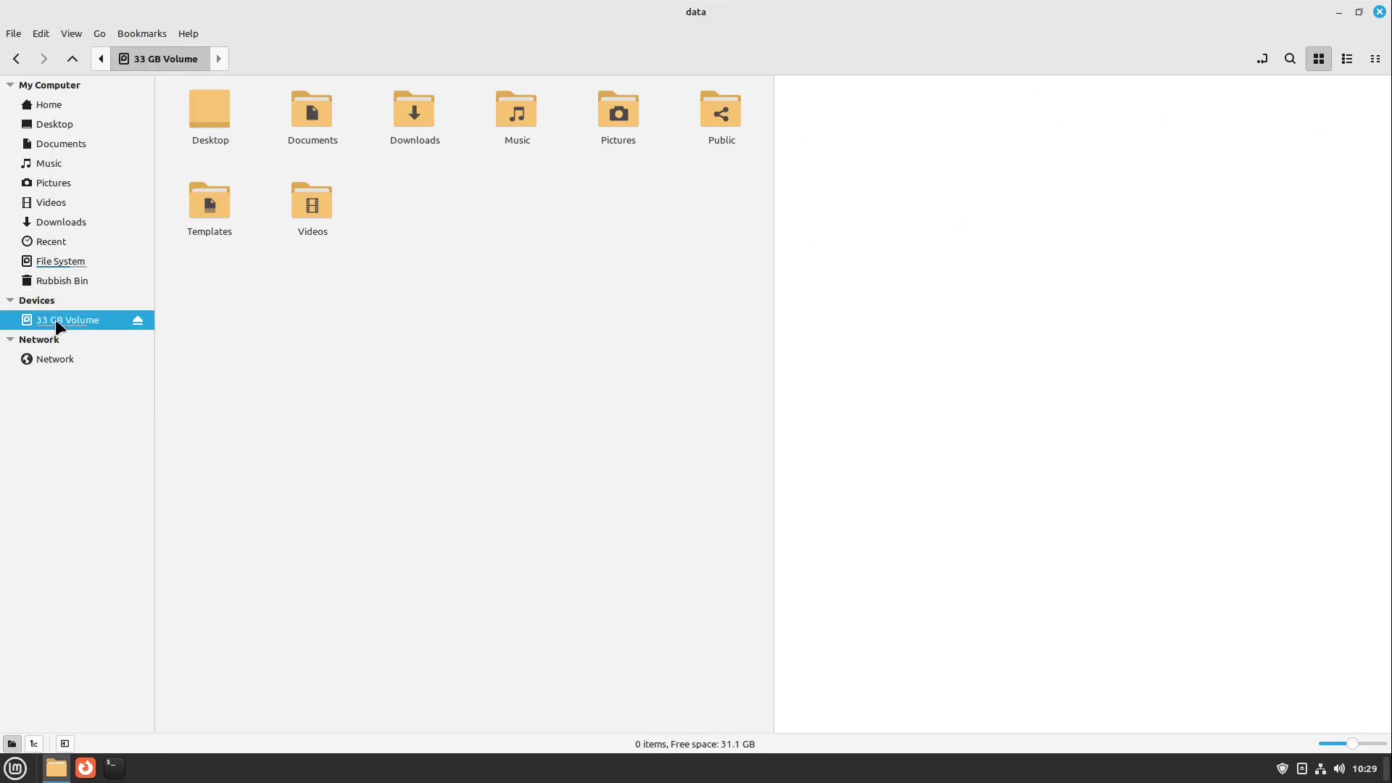
- Create a new folder named jean on the volume and open it
{"action": "right_click", "coordinate": [907, 180]}
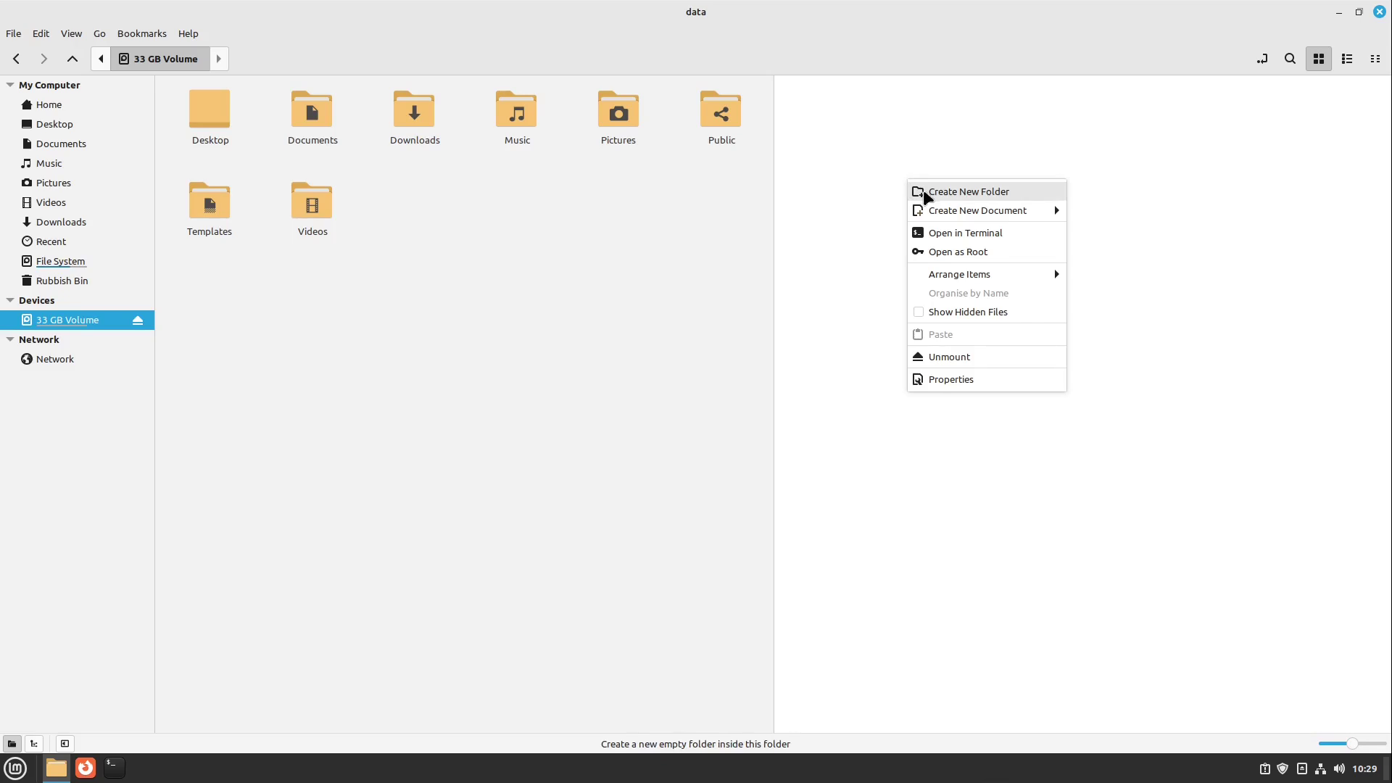
{"action": "left_click", "coordinate": [924, 186]}
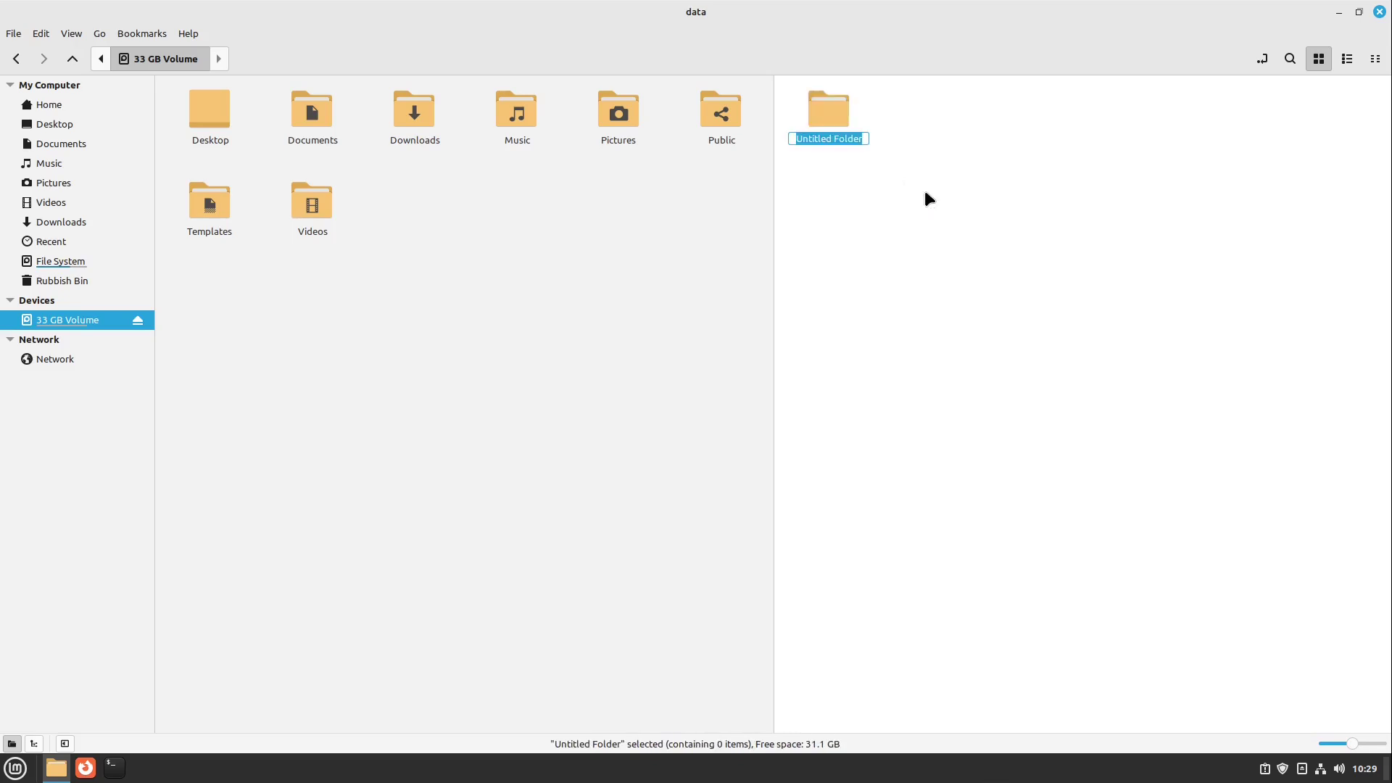
{"action": "type", "text": "jean"}
{"action": "key", "text": "Return"}
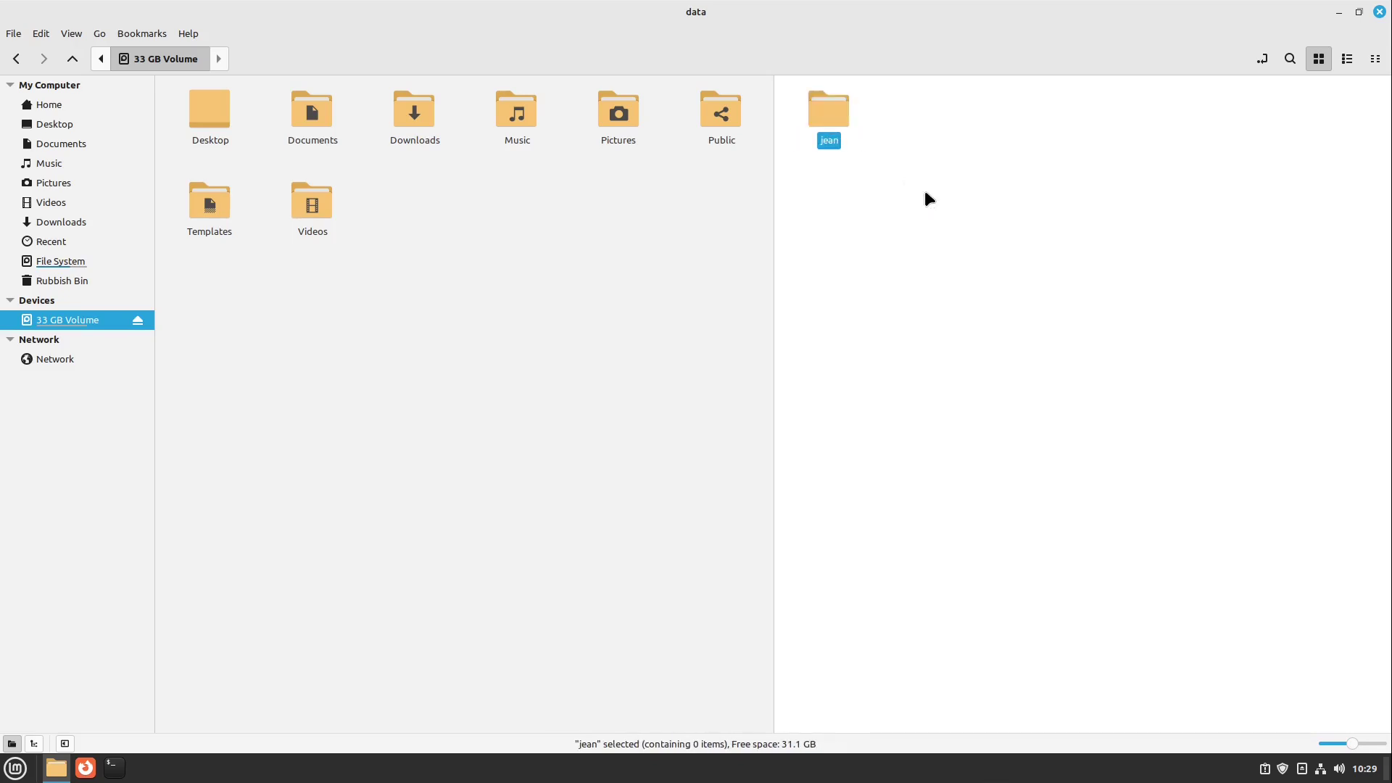
{"action": "double_click", "coordinate": [835, 117]}
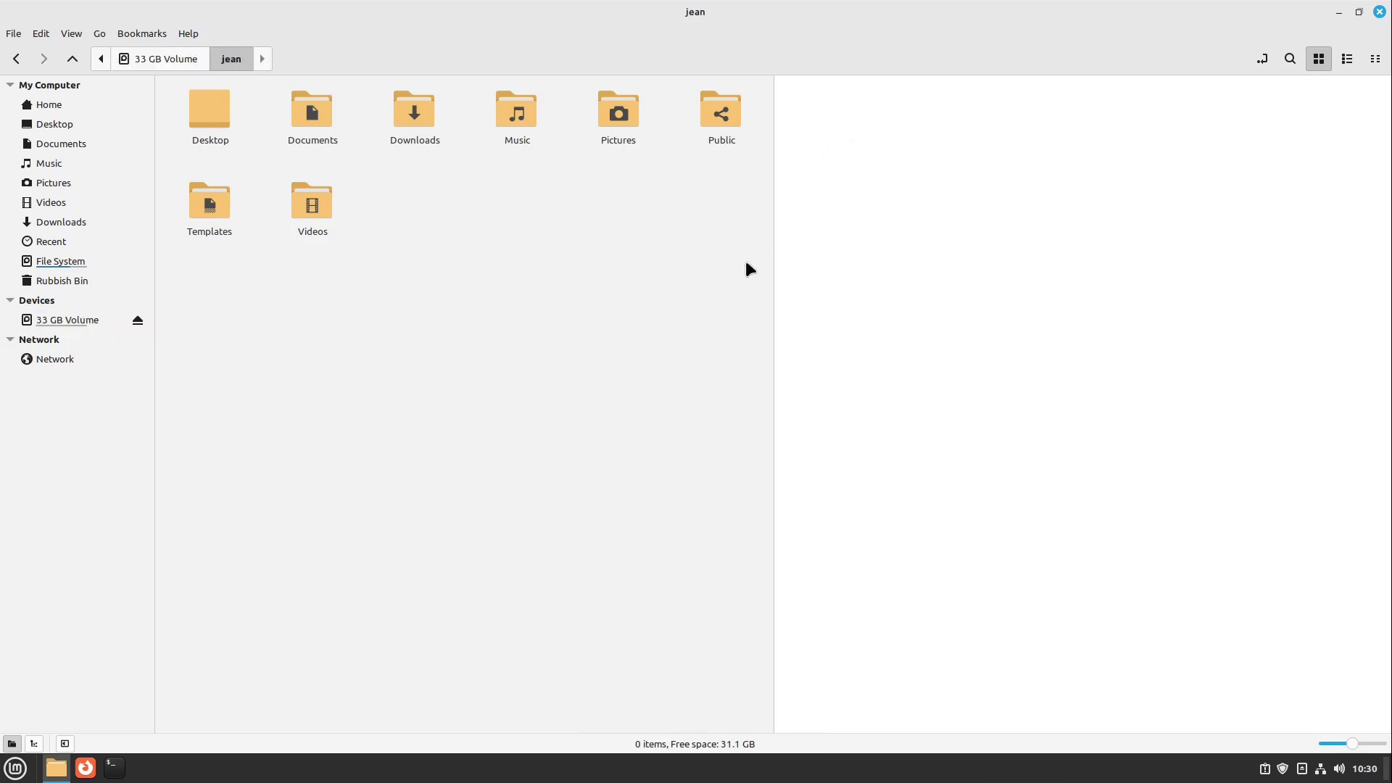
- Cut Documents, Downloads, Music, Pictures, Public, Templates and Videos from home and paste them into jean
{"action": "left_click", "coordinate": [258, 102]}
{"action": "left_click_drag", "start_coordinate": [686, 114], "coordinate": [398, 238]}
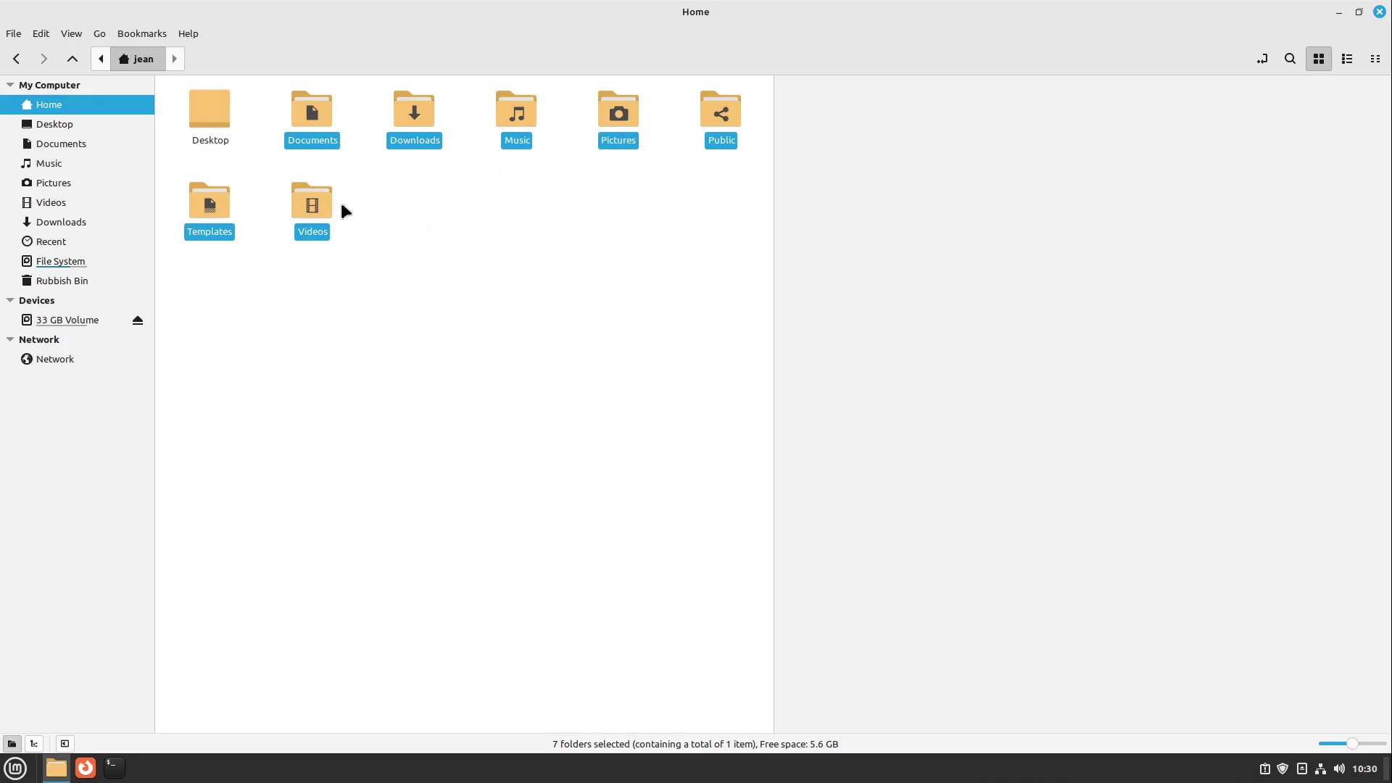
{"action": "right_click", "coordinate": [313, 210]}
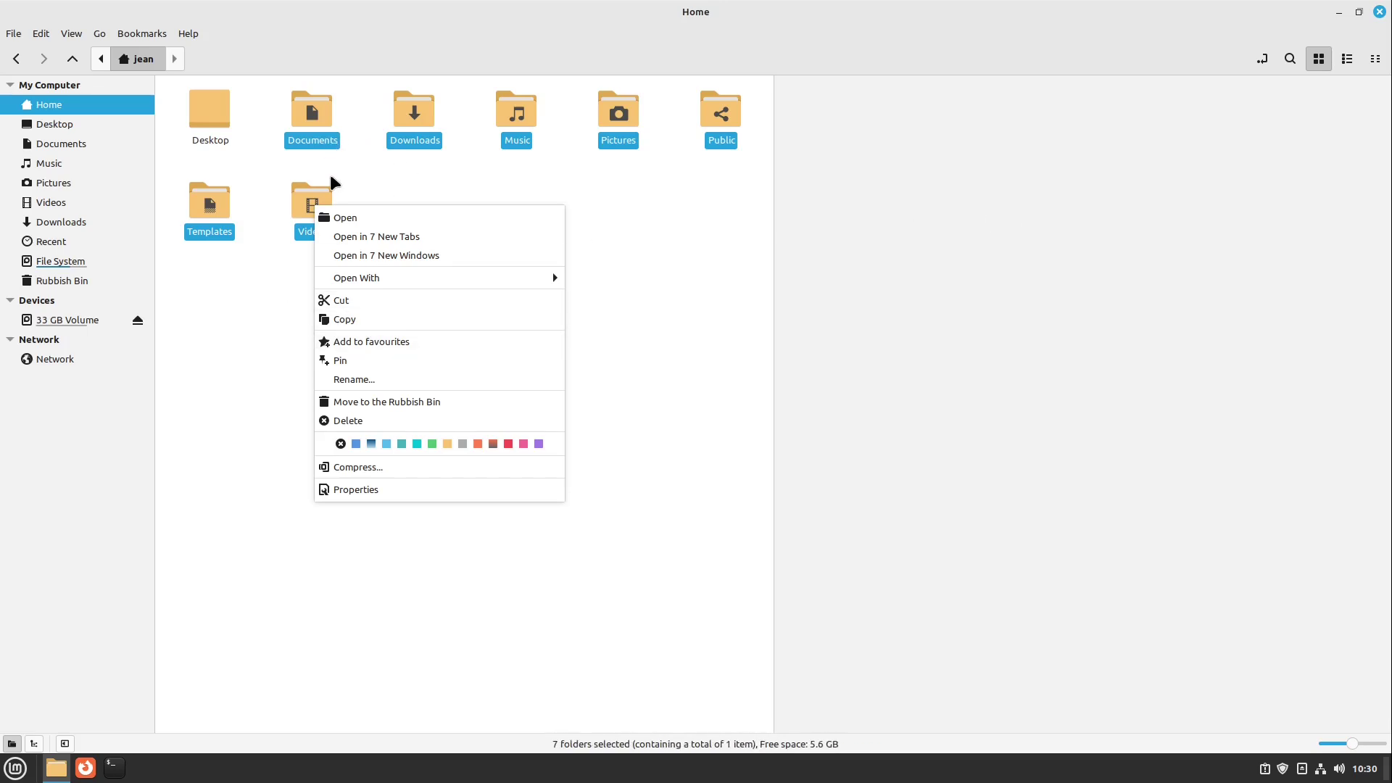
{"action": "left_click", "coordinate": [372, 301]}
{"action": "left_click", "coordinate": [885, 155]}
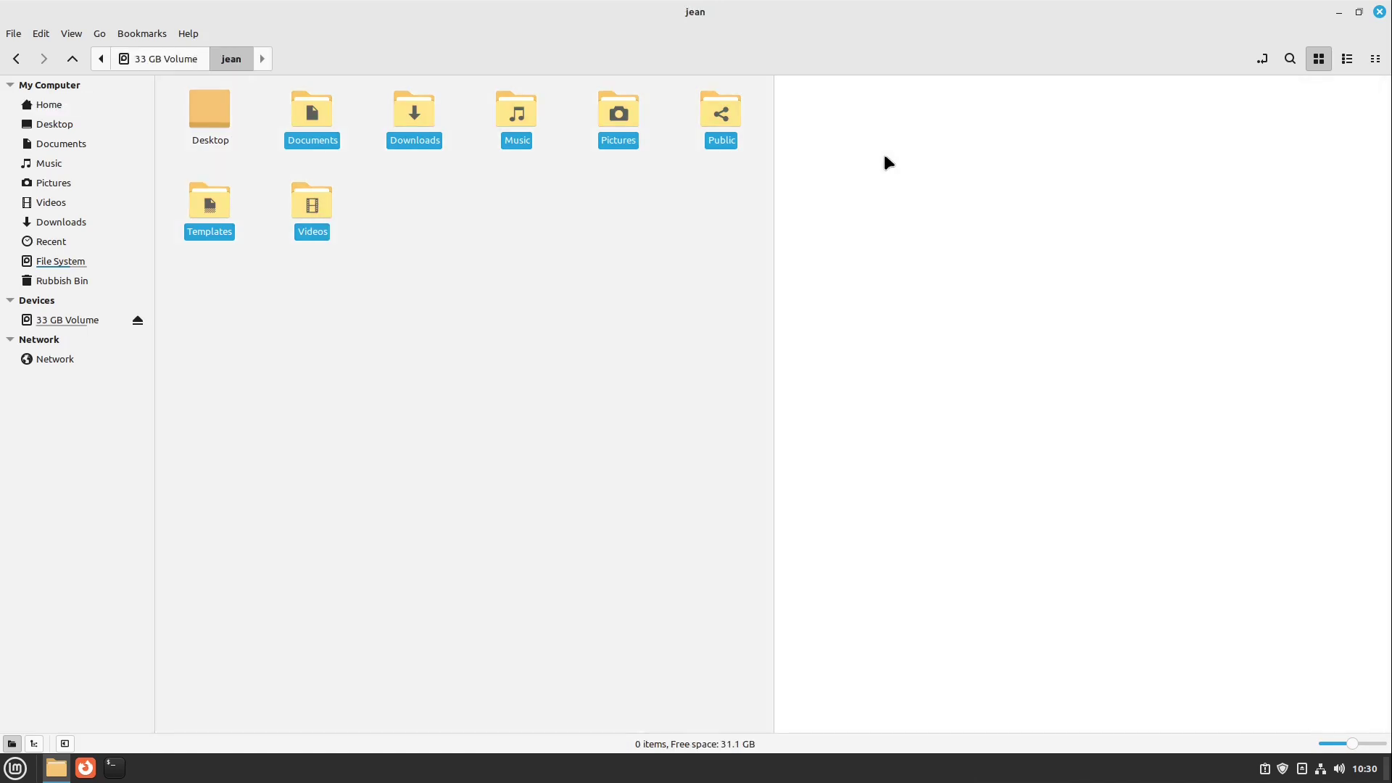
{"action": "right_click", "coordinate": [884, 155]}
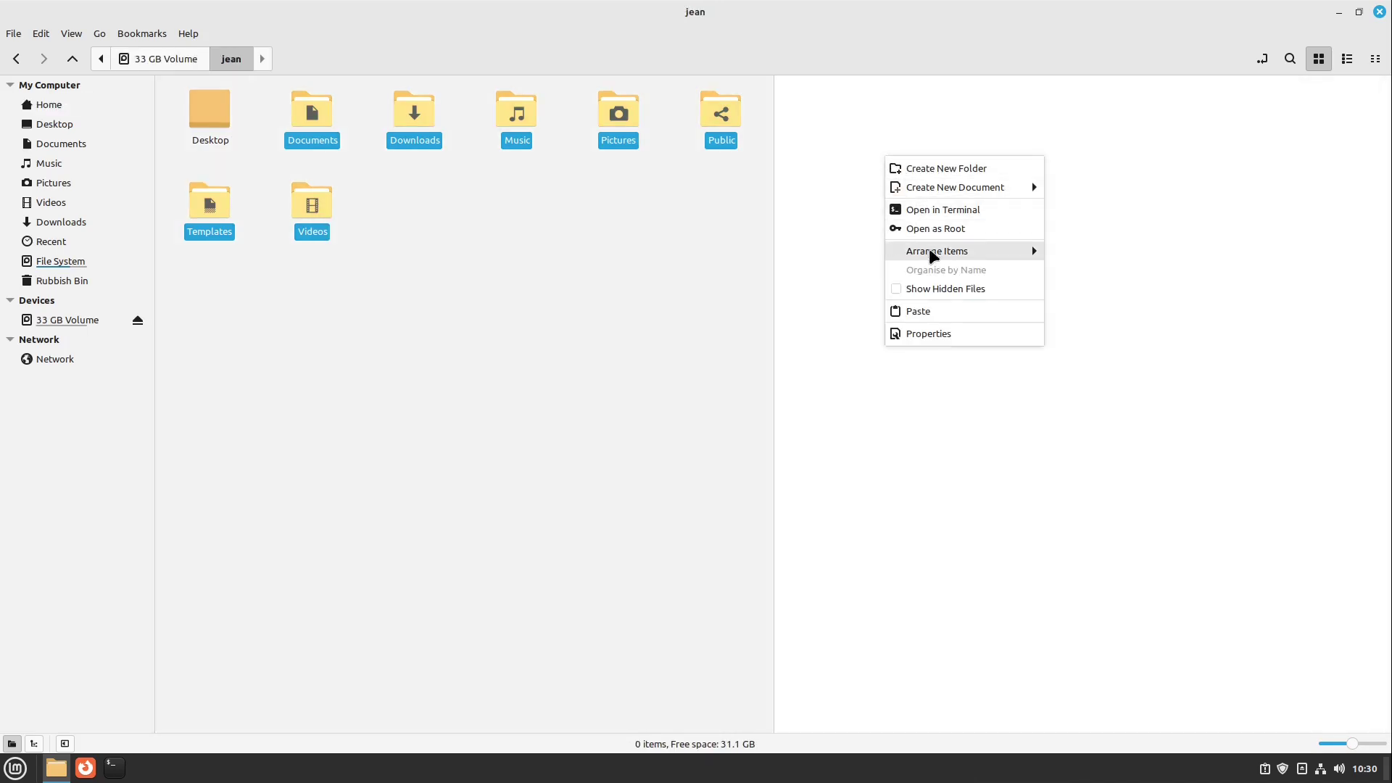
{"action": "left_click", "coordinate": [935, 314]}
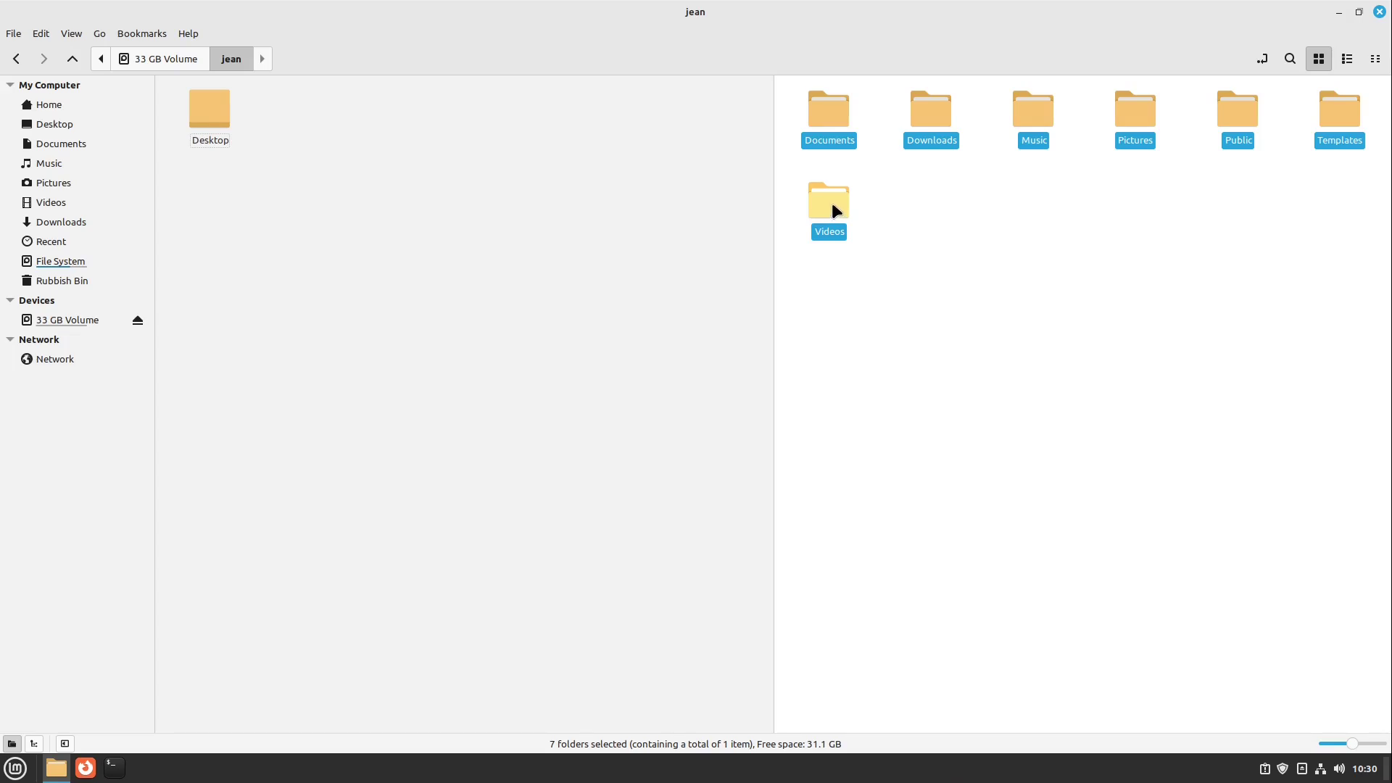
- Create links in the home folder to the seven folders now in jean
{"action": "left_click_drag", "start_coordinate": [832, 206], "coordinate": [273, 224]}
{"action": "key", "text": "alt+Home"}
{"action": "left_click", "coordinate": [395, 203]}
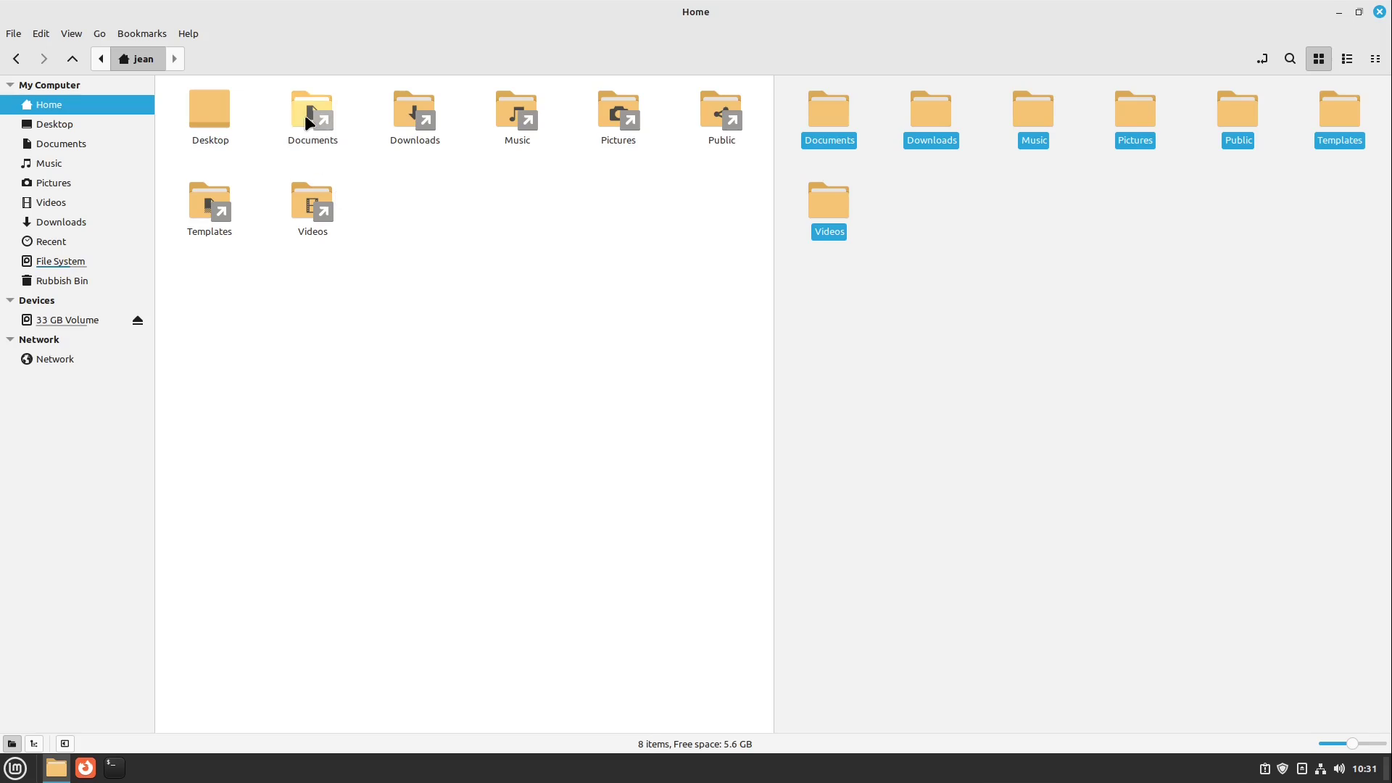
{"action": "left_click", "coordinate": [1007, 259]}
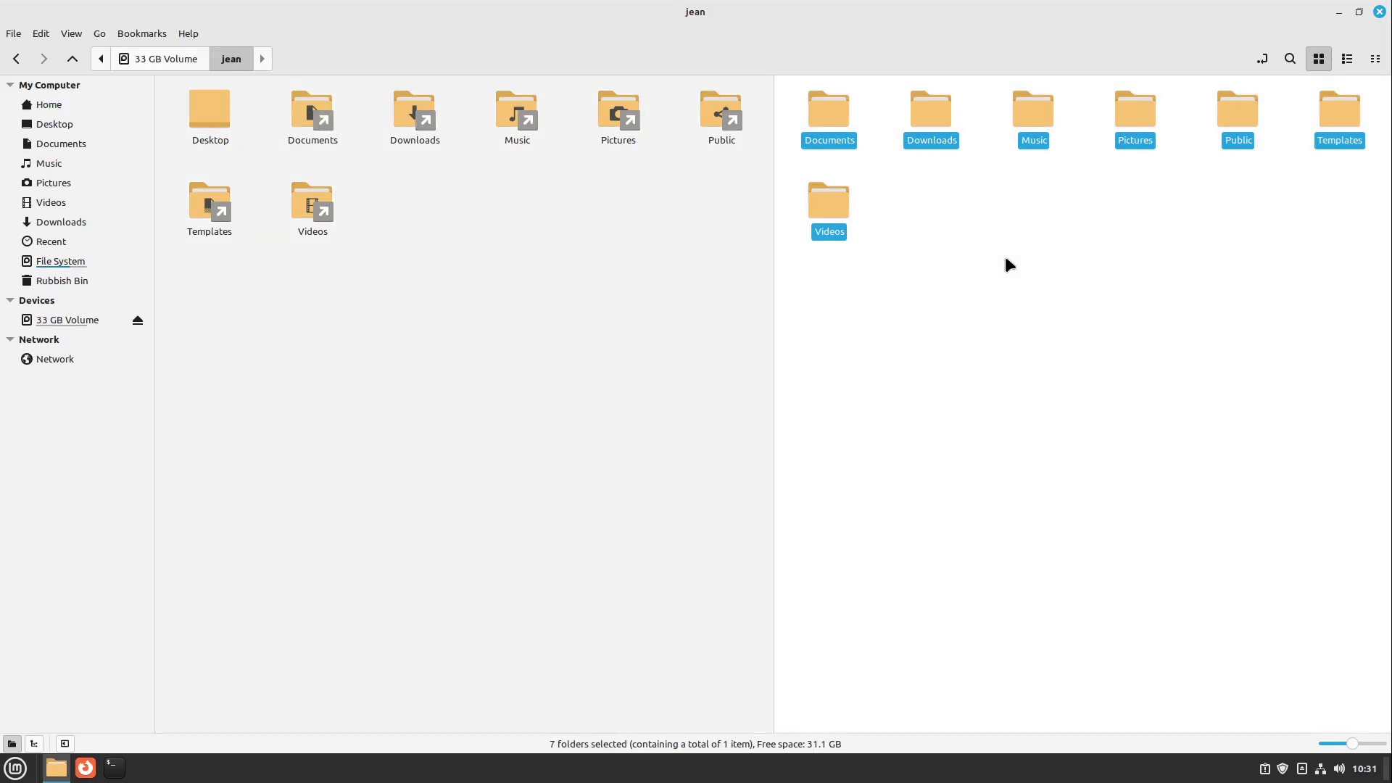
{"action": "left_click", "coordinate": [1010, 265]}
{"action": "left_click", "coordinate": [461, 290]}
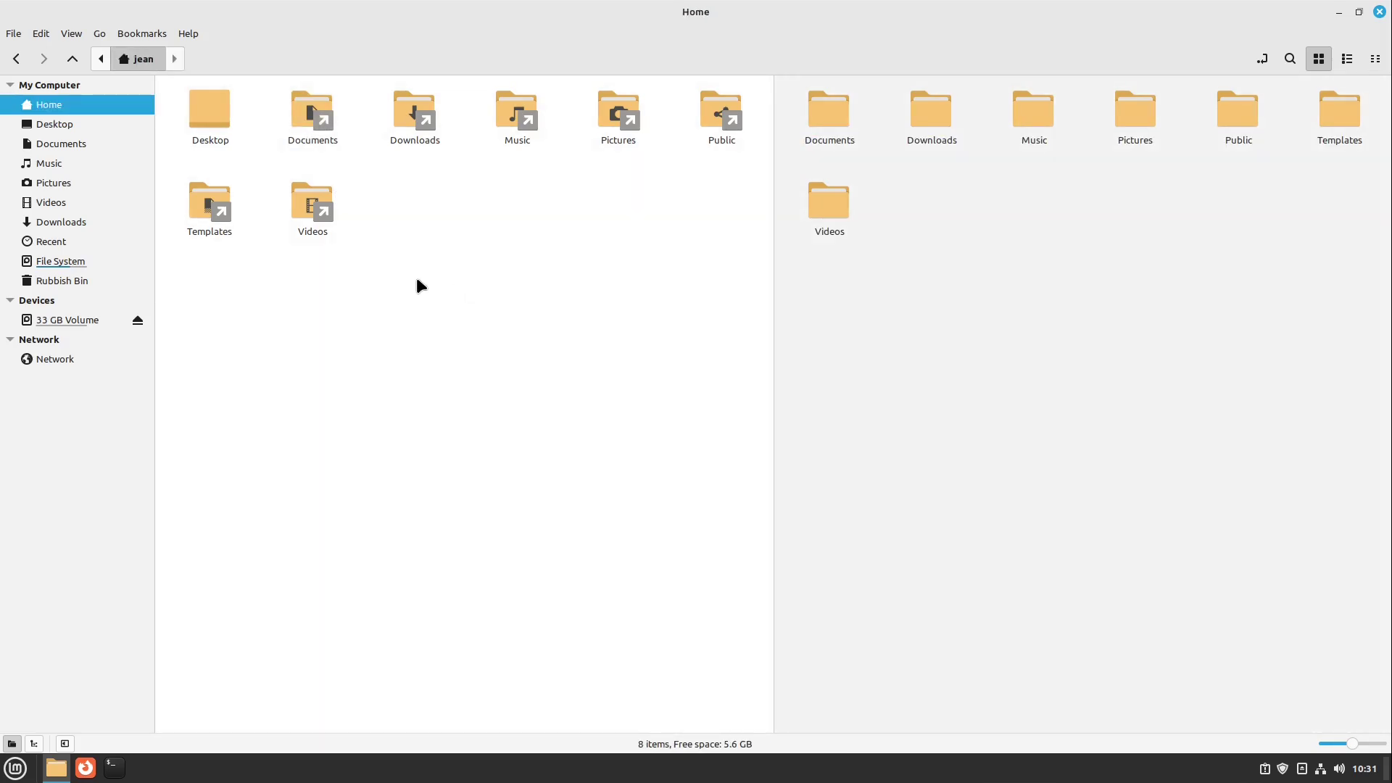
- Show hidden files, move .mozilla into jean, and link it back into home
{"action": "key", "text": "ctrl+h"}
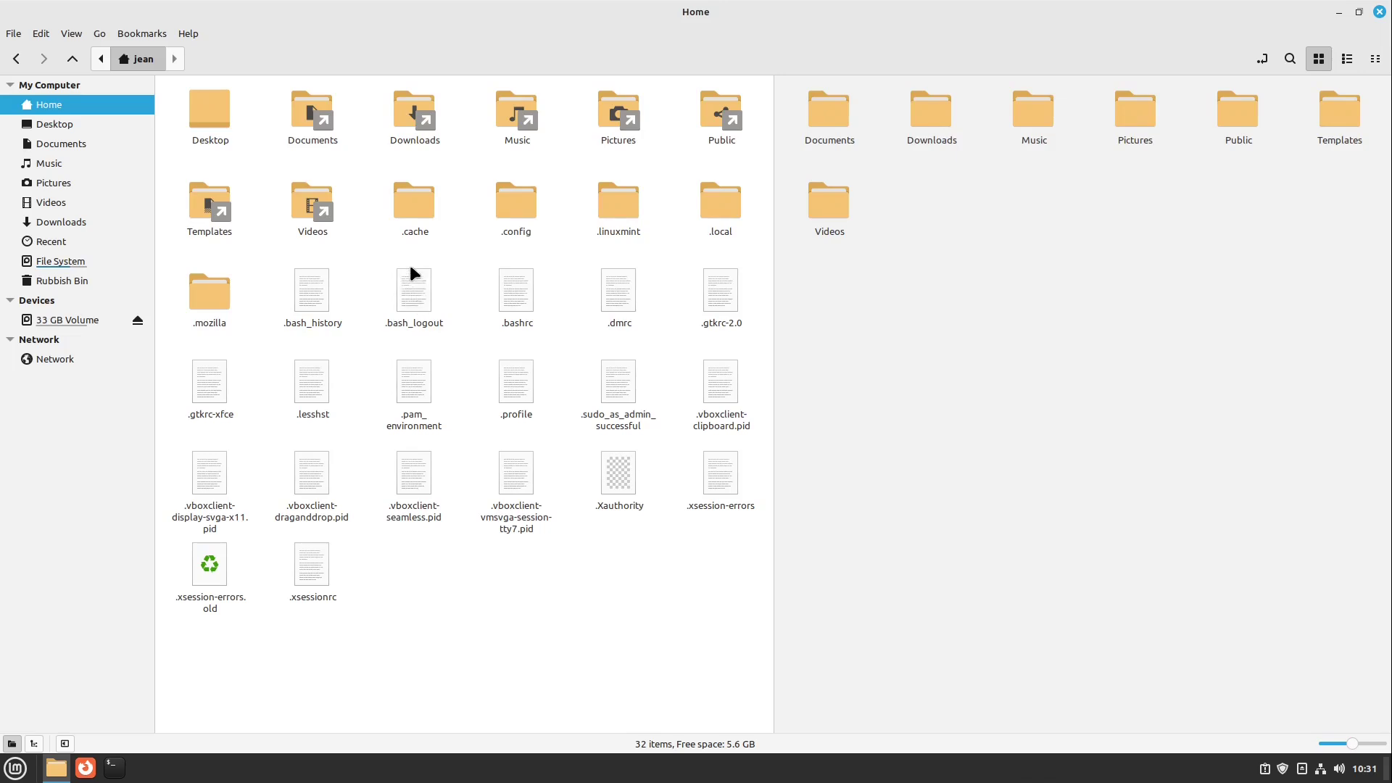
{"action": "left_click_drag", "start_coordinate": [259, 278], "coordinate": [206, 307]}
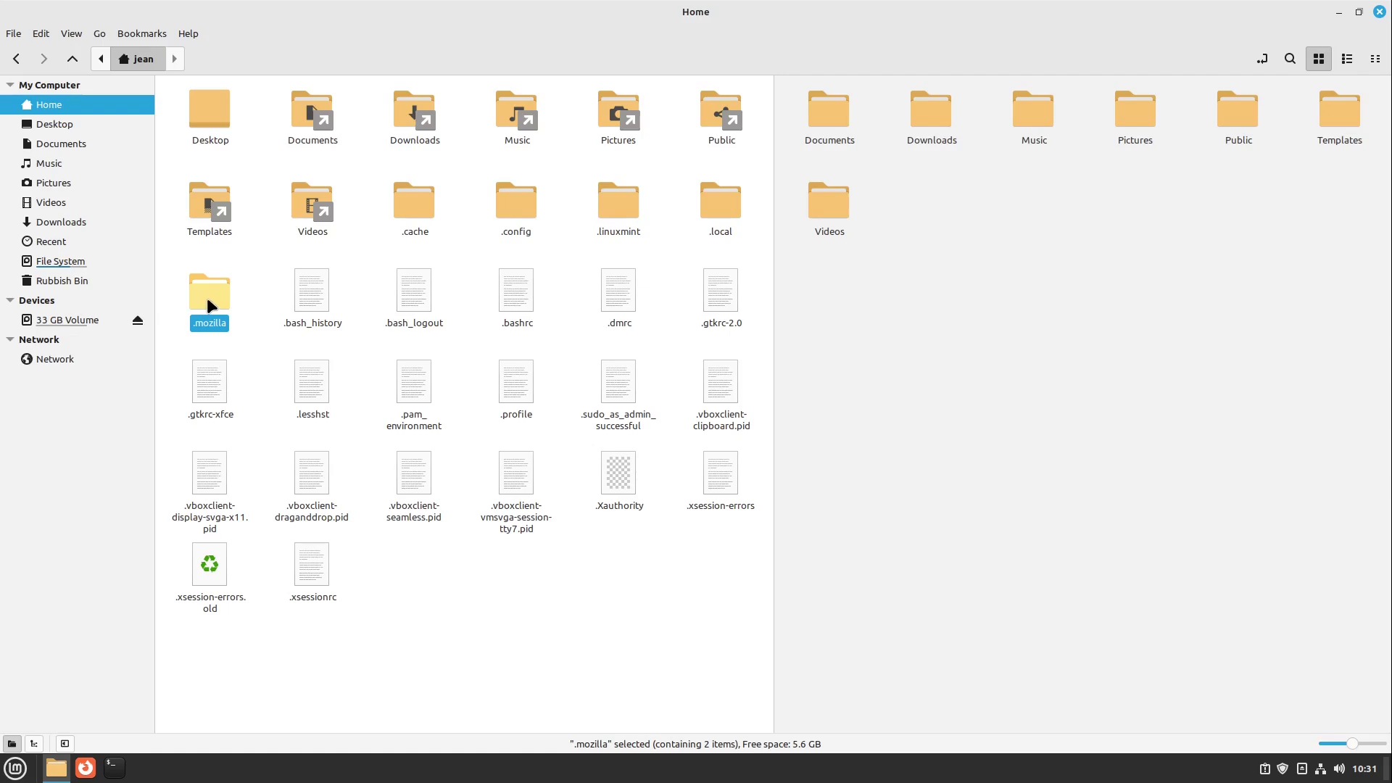
{"action": "left_click_drag", "start_coordinate": [207, 301], "coordinate": [866, 311]}
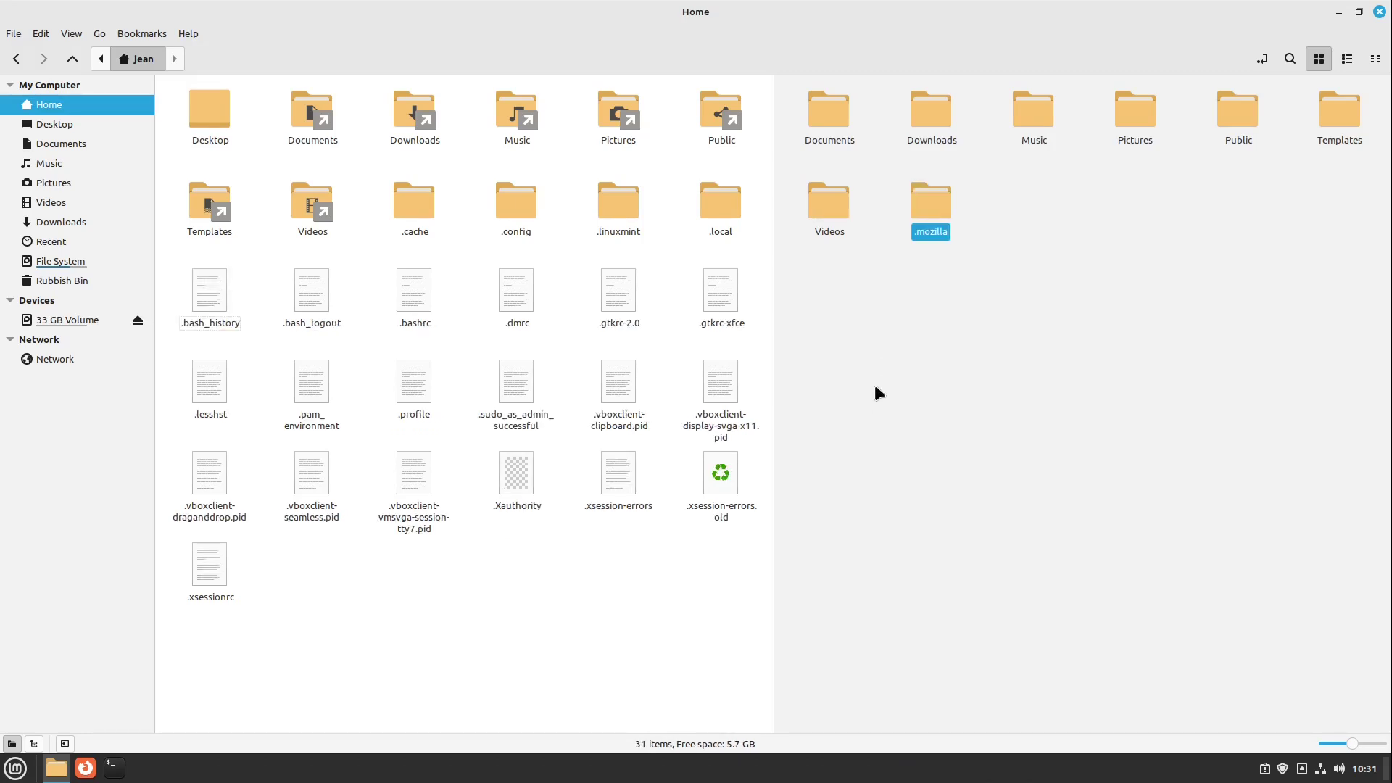
{"action": "left_click", "coordinate": [936, 196]}
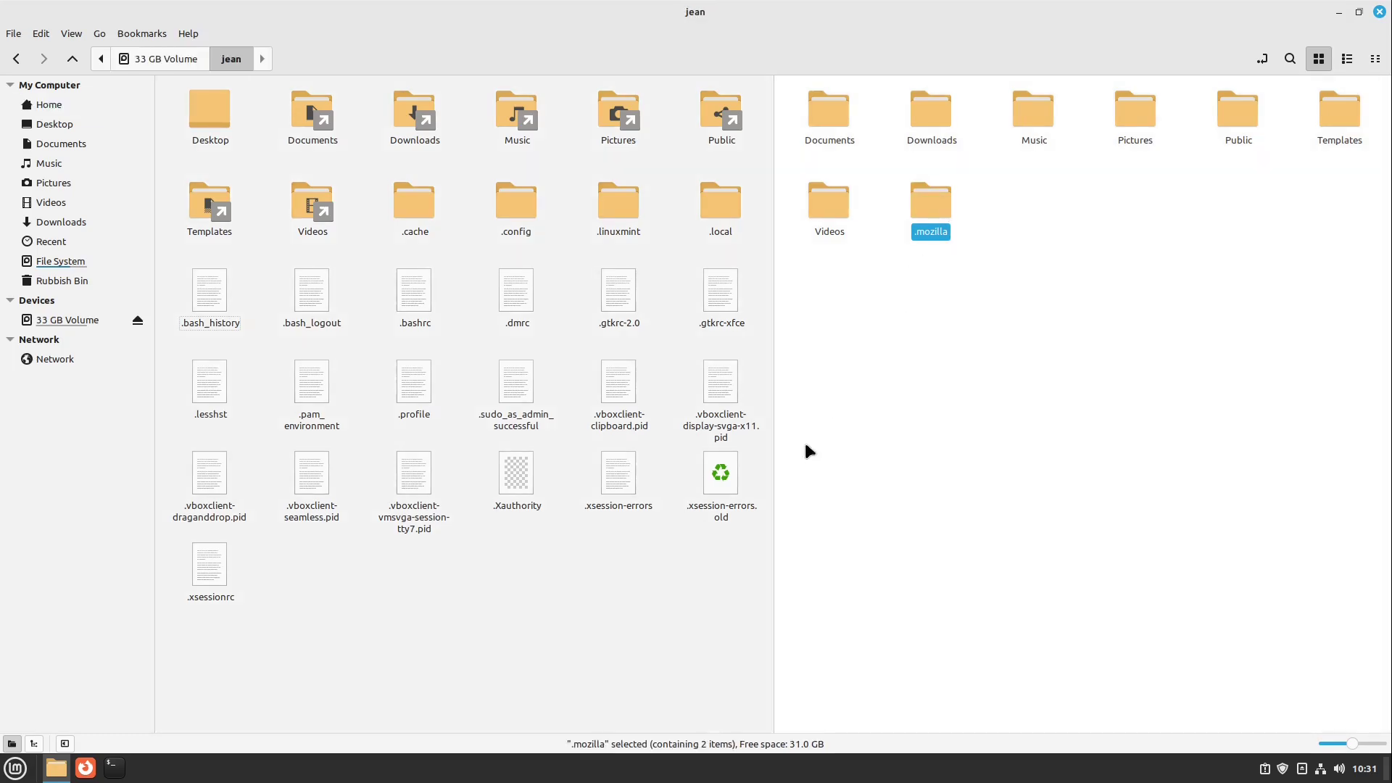
{"action": "left_click_drag", "start_coordinate": [933, 212], "coordinate": [299, 463]}
{"action": "left_click", "coordinate": [257, 290]}
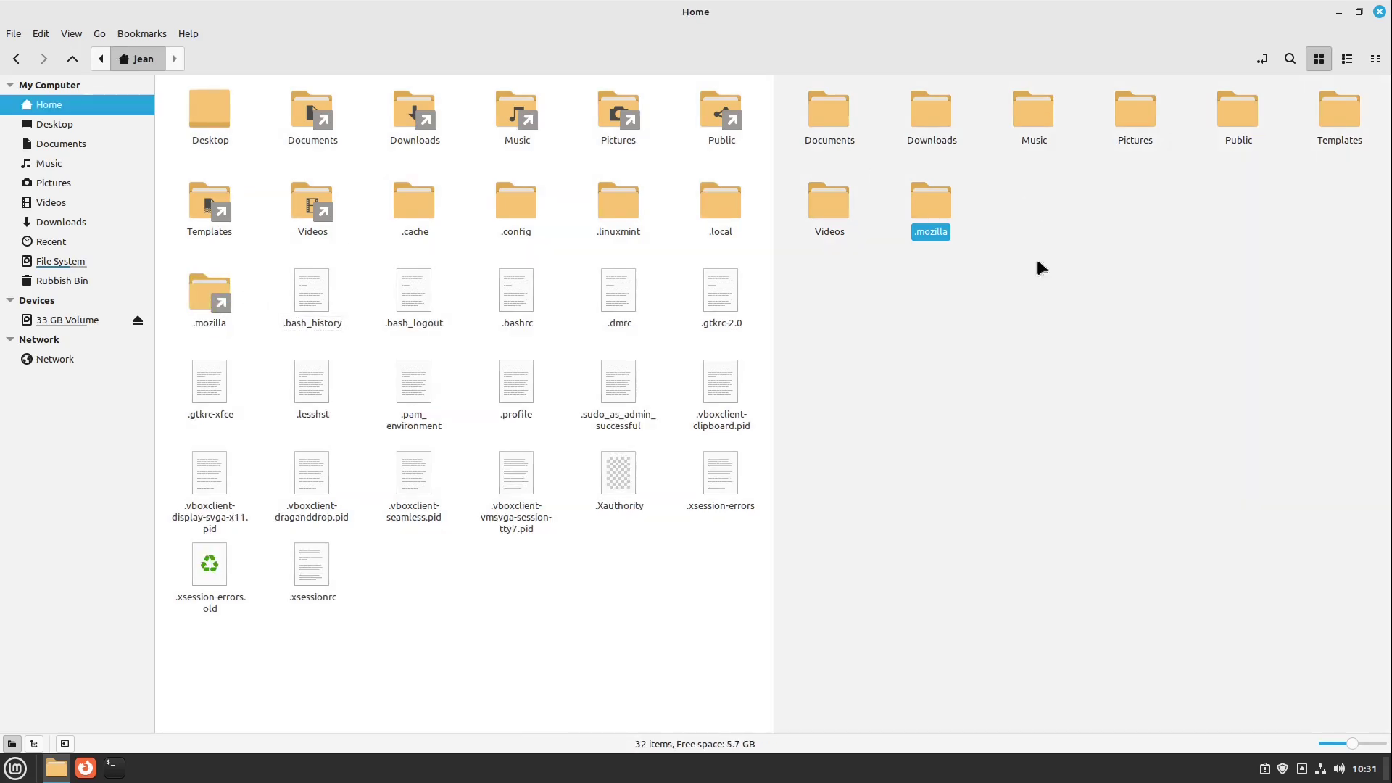
{"action": "left_click", "coordinate": [956, 294]}
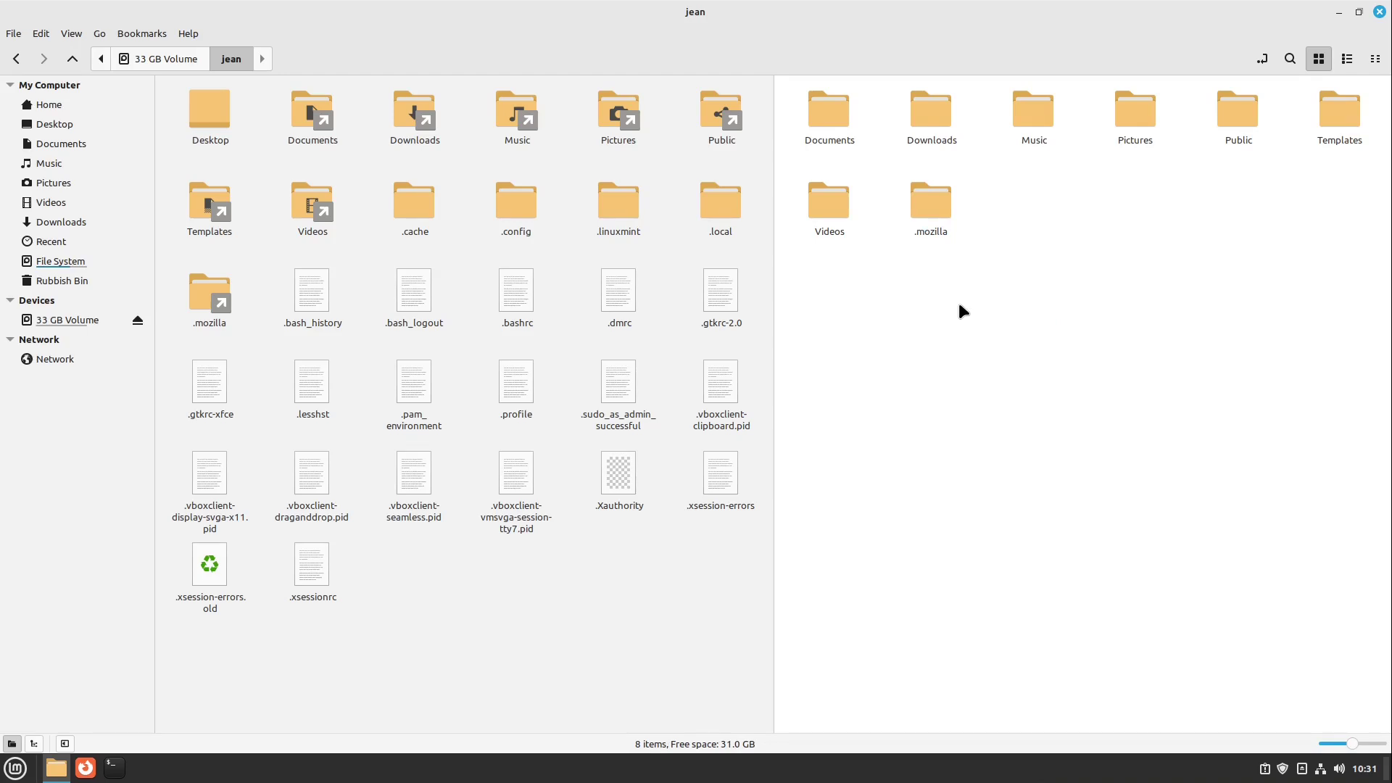
{"action": "left_click", "coordinate": [640, 577]}
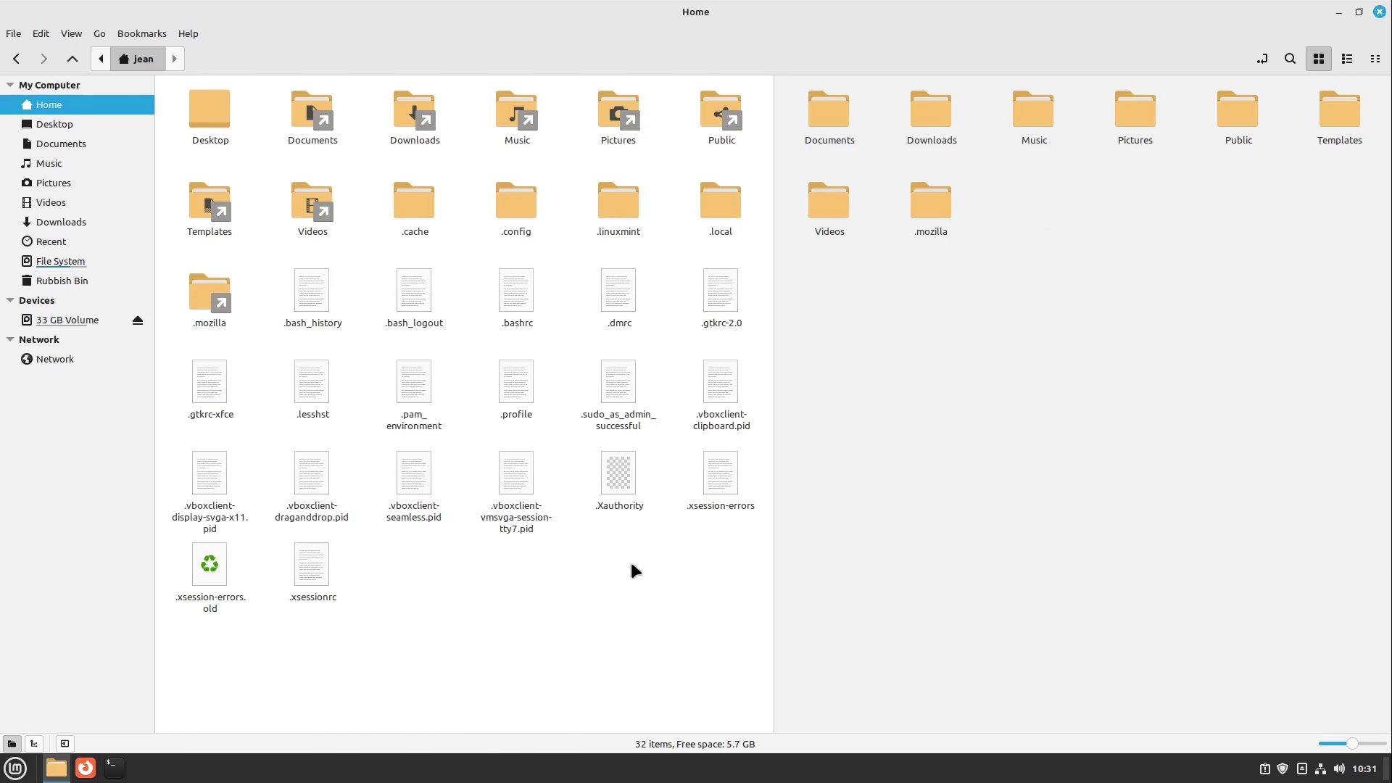
- Hide hidden files with Ctrl+H and close Nemo
{"action": "key", "text": "ctrl+h"}
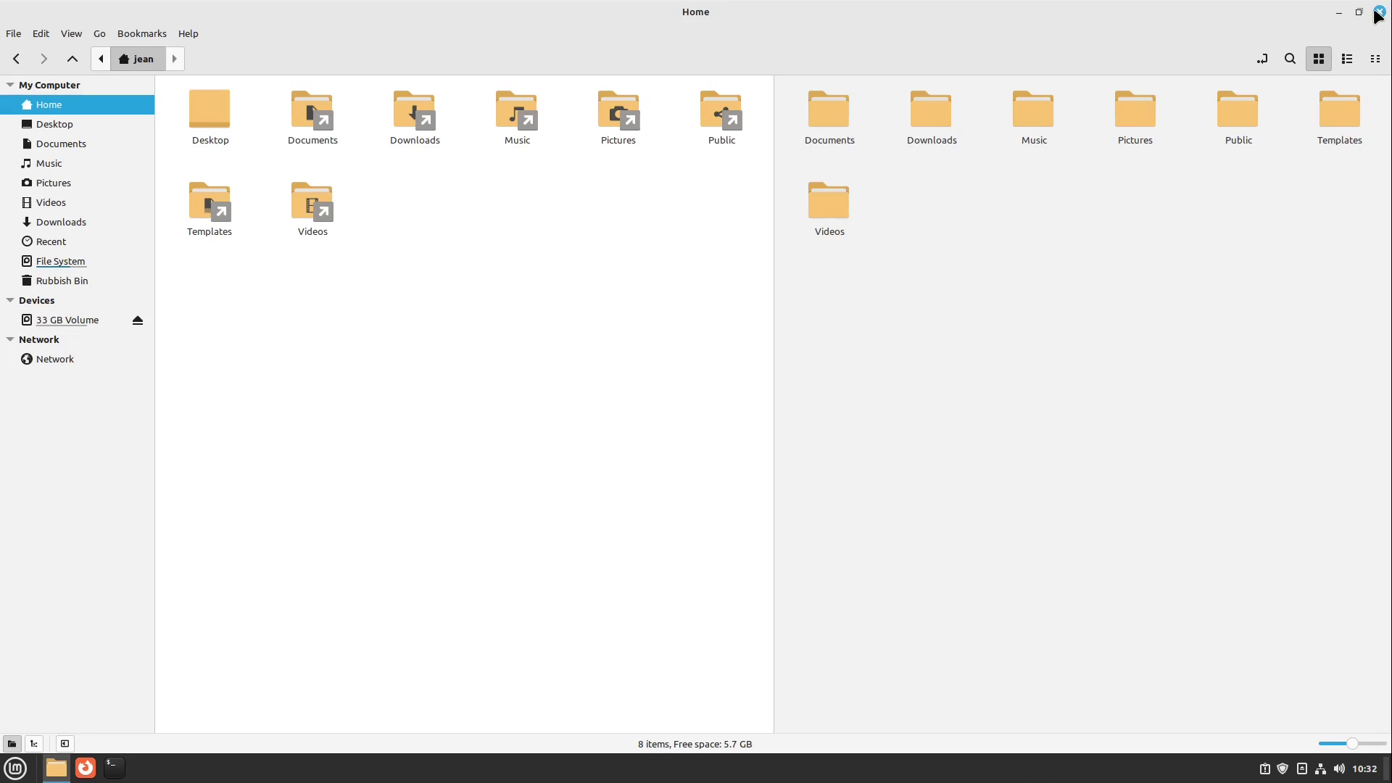
{"action": "left_click", "coordinate": [1378, 12]}
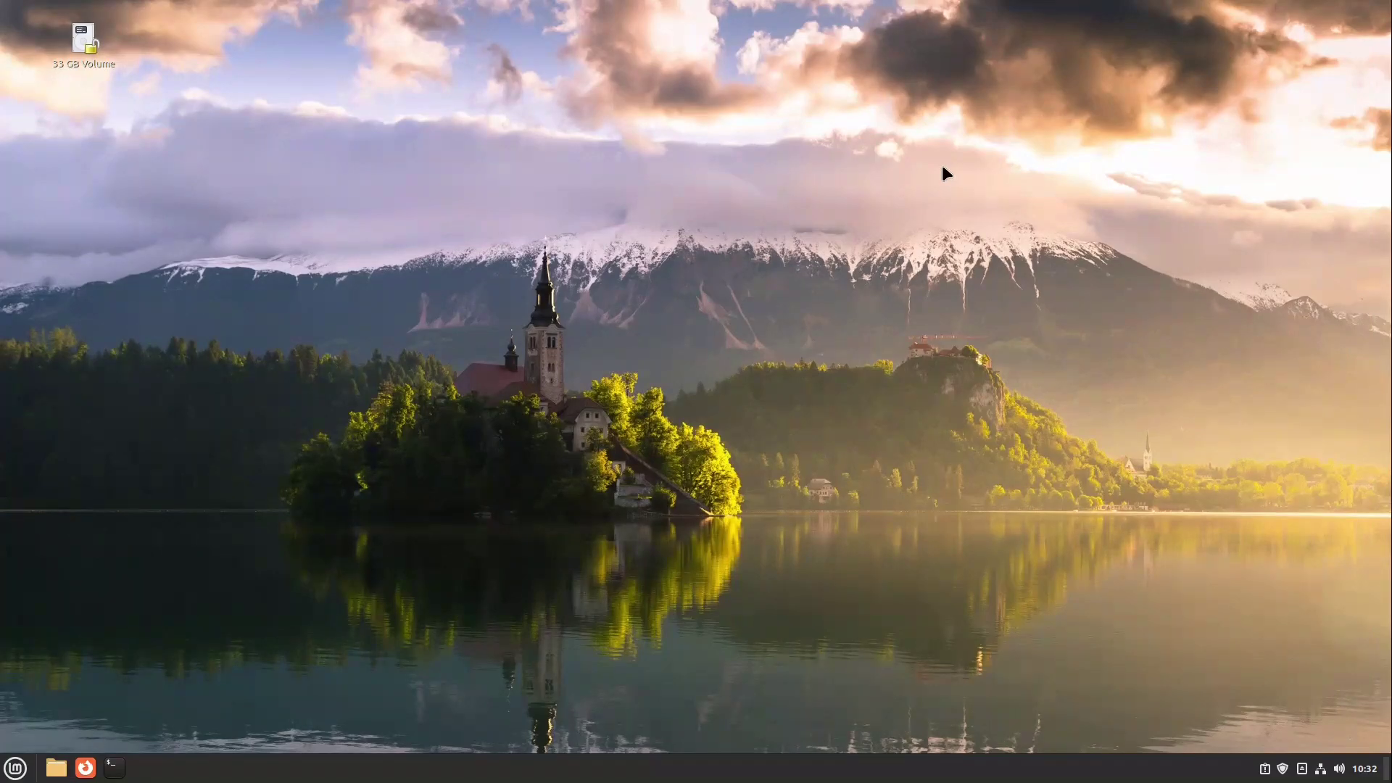